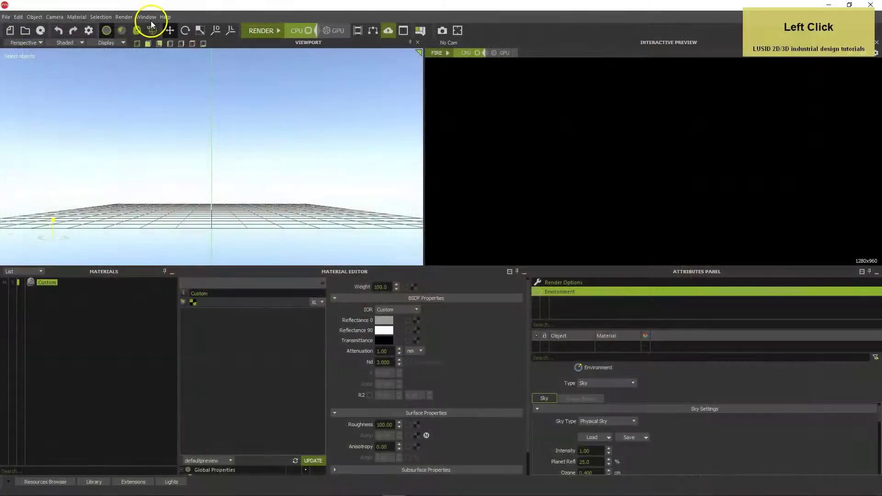
Step: Load the window layout file Beginner layout.stlay from the Maxwell Render tutorials folder
left_click(150, 17)
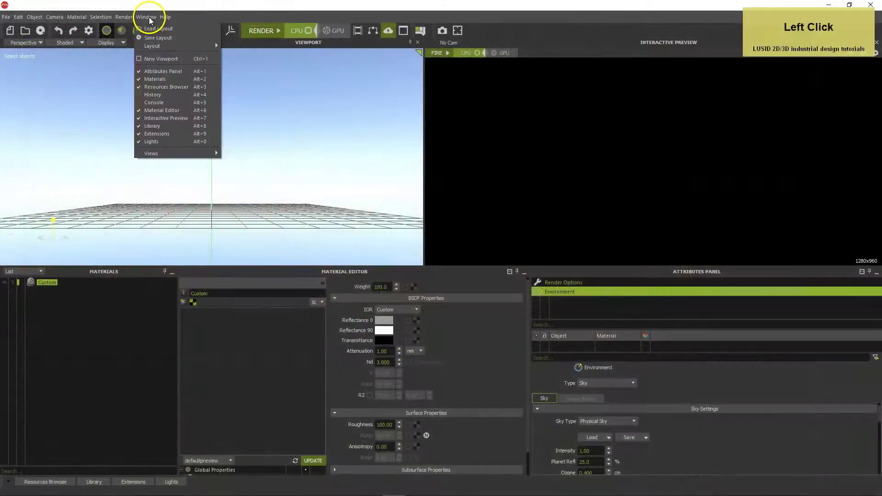
left_click(151, 28)
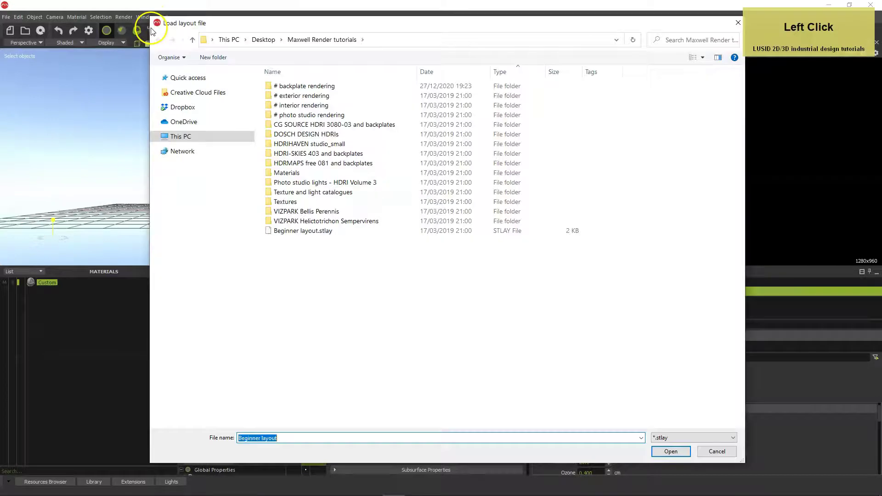
double_click(270, 231)
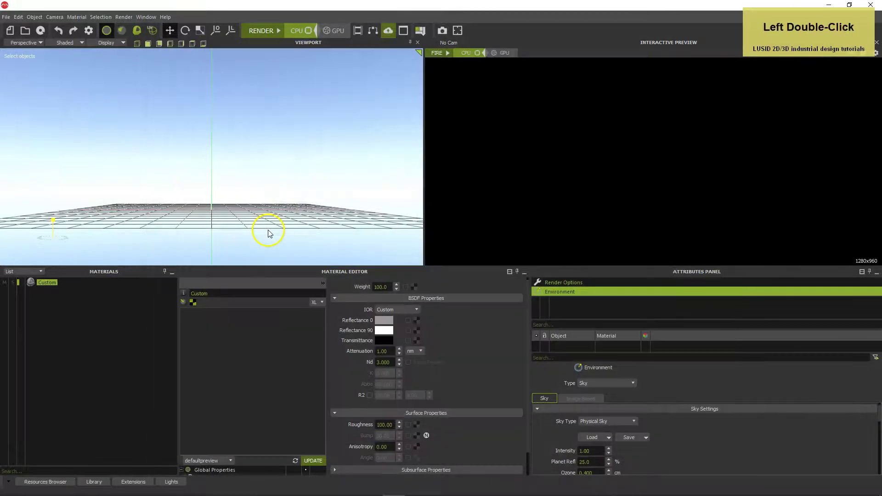
Step: Save the scene as a Maxwell scene file named Backplate 7 in the # backplate rendering folder
left_click_drag(7, 17, 15, 57)
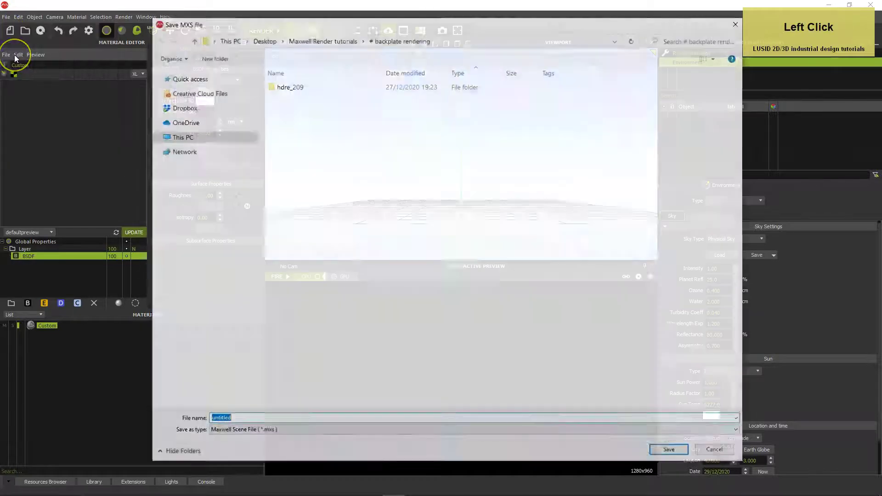
type("Ba")
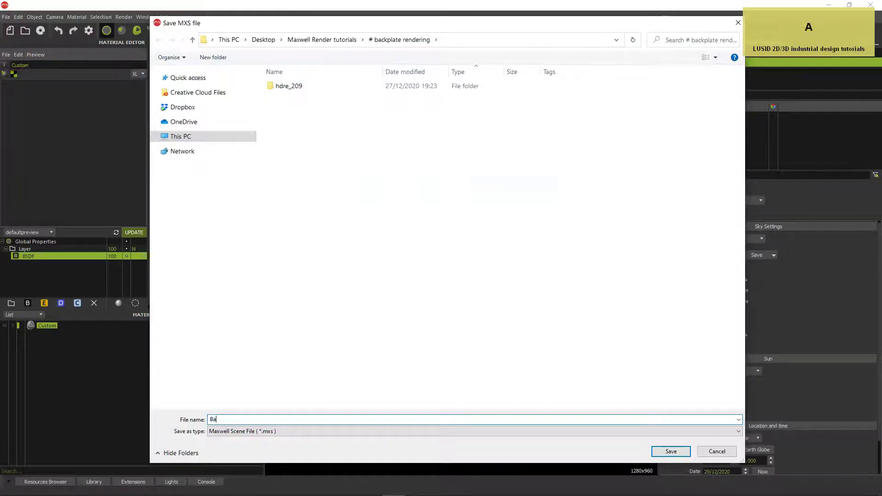
type("ckplate 7")
key("Return")
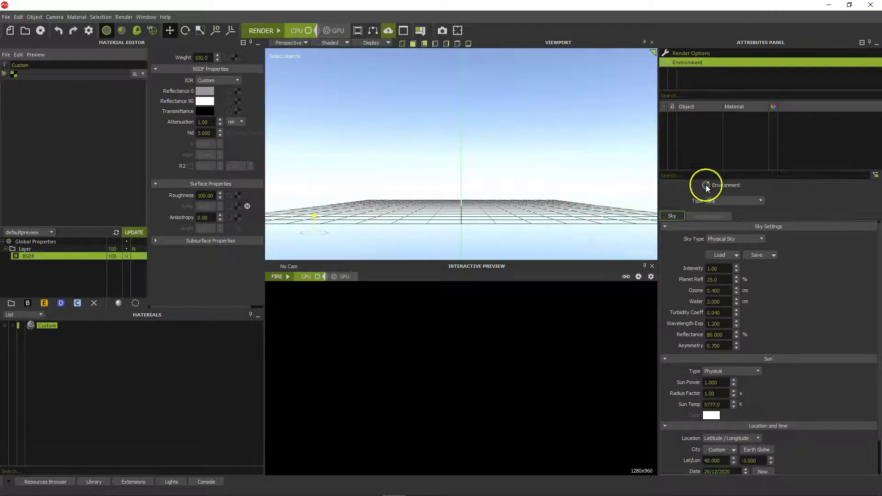
Step: Make the environment Image Based with screen mapping, and load the EXR backplate 07-25 mm-1-200 sec at f - 5,6 30% as background
left_click_drag(721, 198, 721, 221)
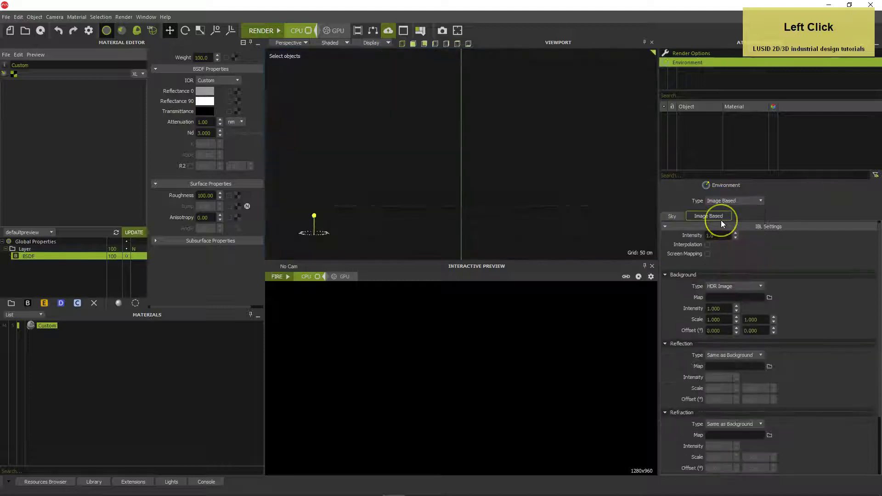
left_click(707, 254)
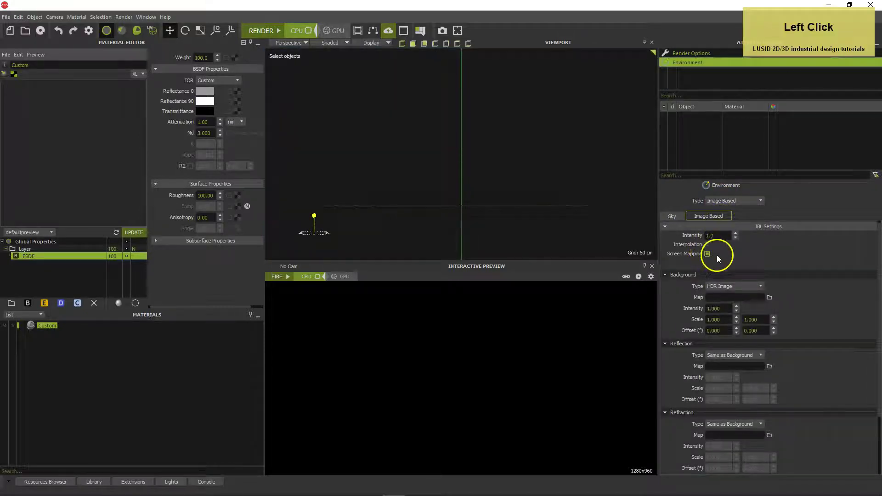
left_click(770, 299)
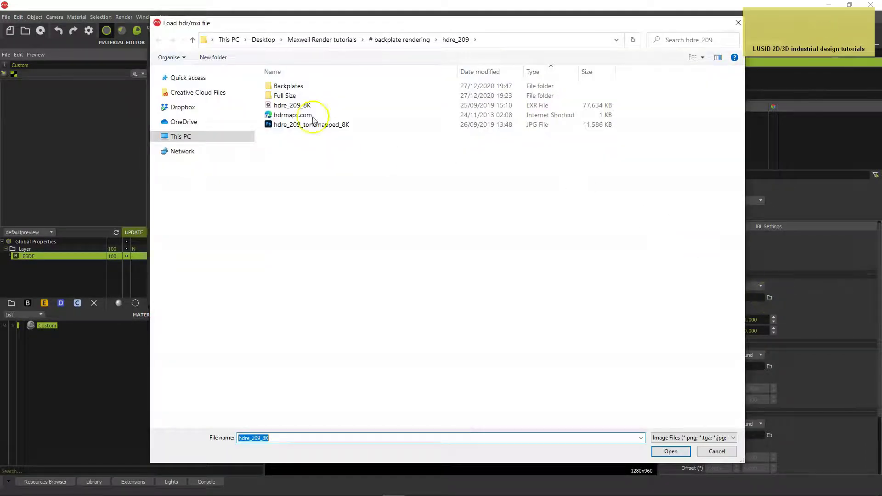
double_click(271, 87)
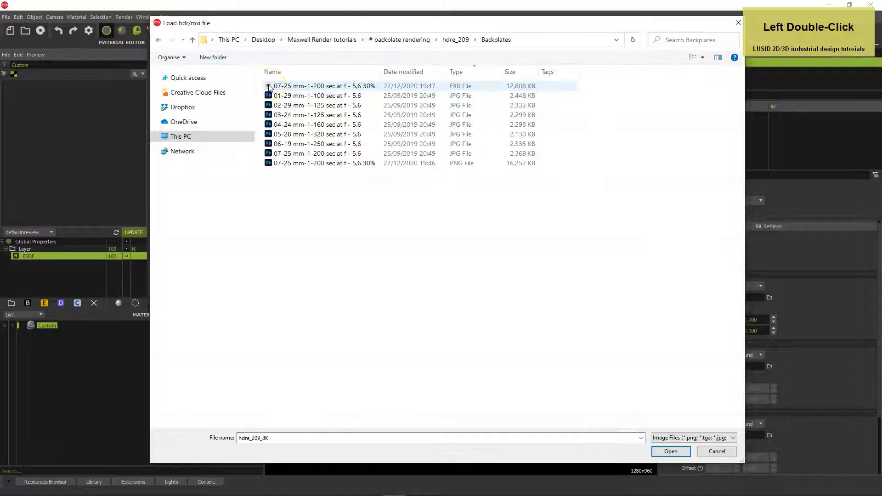
double_click(269, 87)
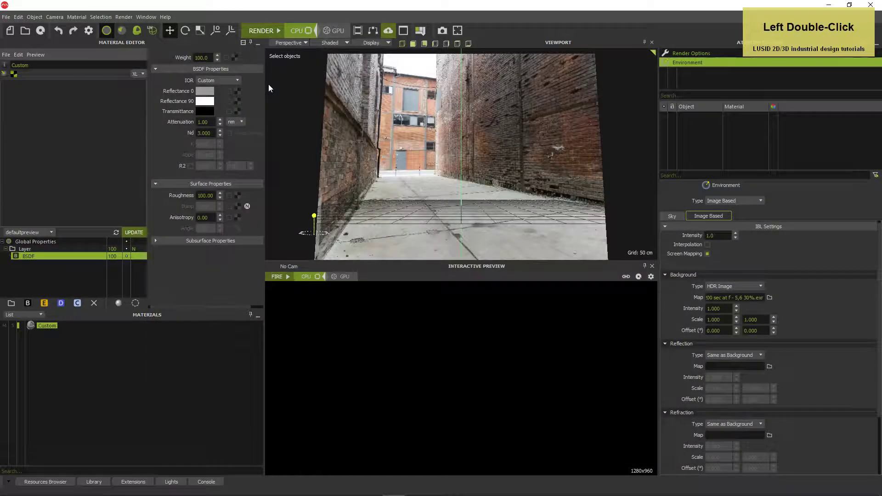
Step: Load hdre_209_8K.exr from the hdre_209 folder as the environment's reflection map
left_click(770, 366)
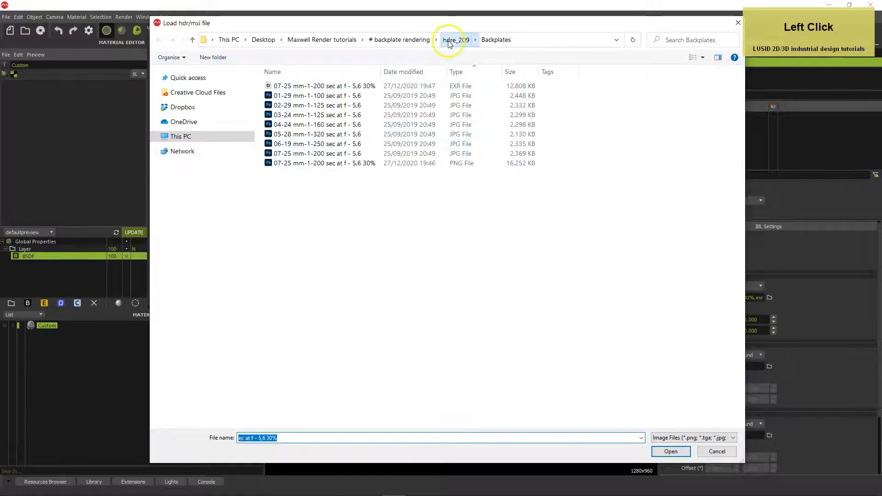
left_click(453, 39)
double_click(291, 105)
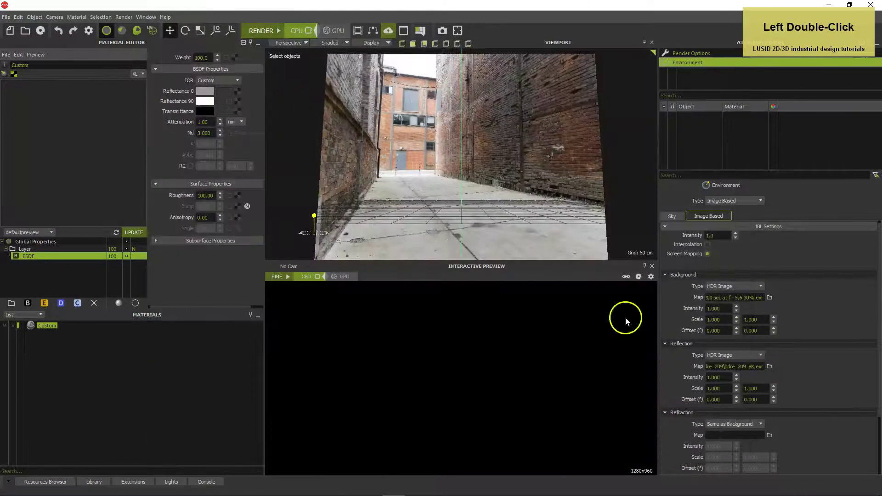
Step: Set the environment's refraction and illumination channels to HDR Image using hdre_209_8K.exr
left_click(760, 424)
left_click(774, 412)
scroll(794, 349, "down", 3)
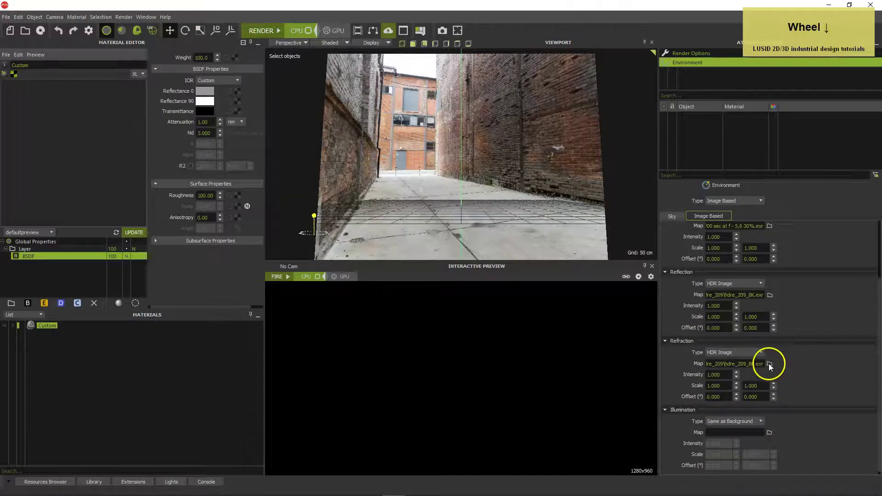
left_click_drag(772, 392, 770, 437)
scroll(846, 332, "up", 3)
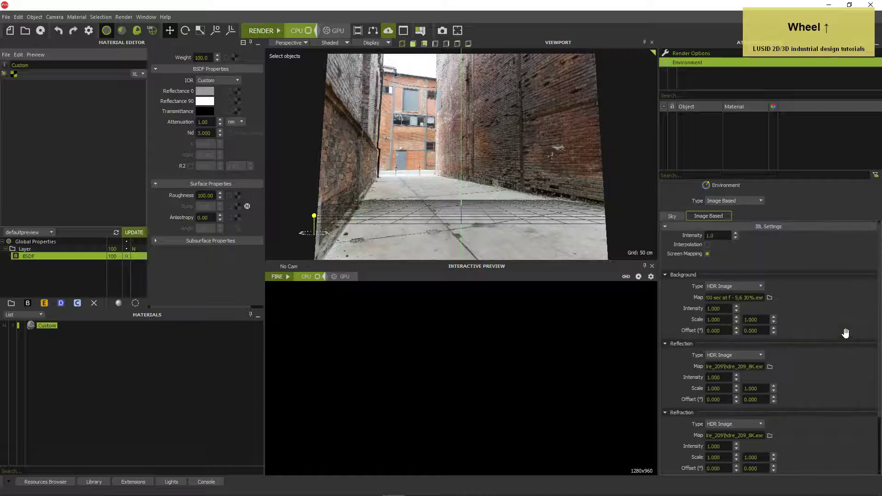
Step: Create a new camera in the scene and name it Backplate 7
mouse_move(693, 75)
right_mouse_down()
mouse_move(710, 79)
mouse_move(702, 73)
mouse_move(712, 93)
right_mouse_up()
left_click(702, 73)
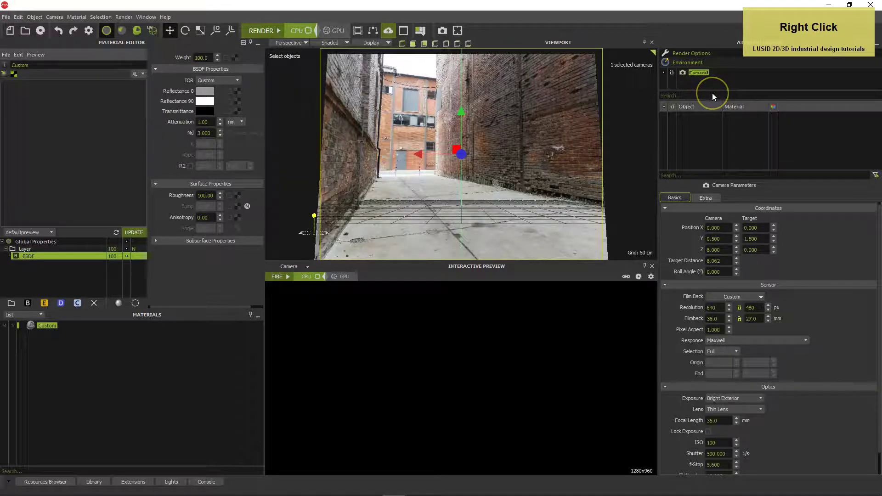
type("Back")
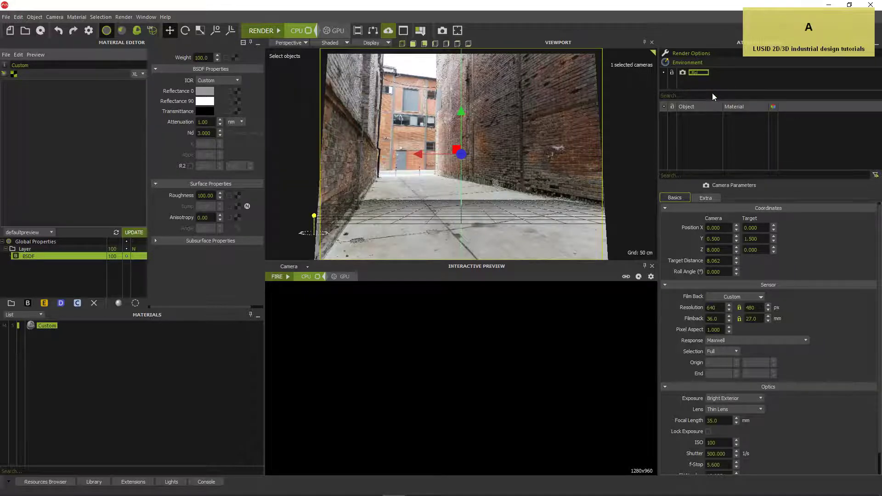
type("plate 7")
key("Return")
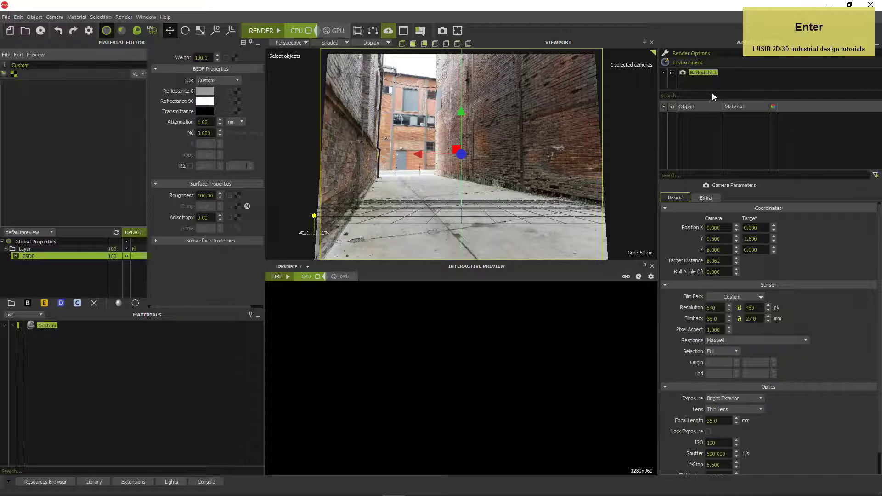
Step: Switch the viewport from Perspective to the Backplate 7 camera view
left_click(713, 97)
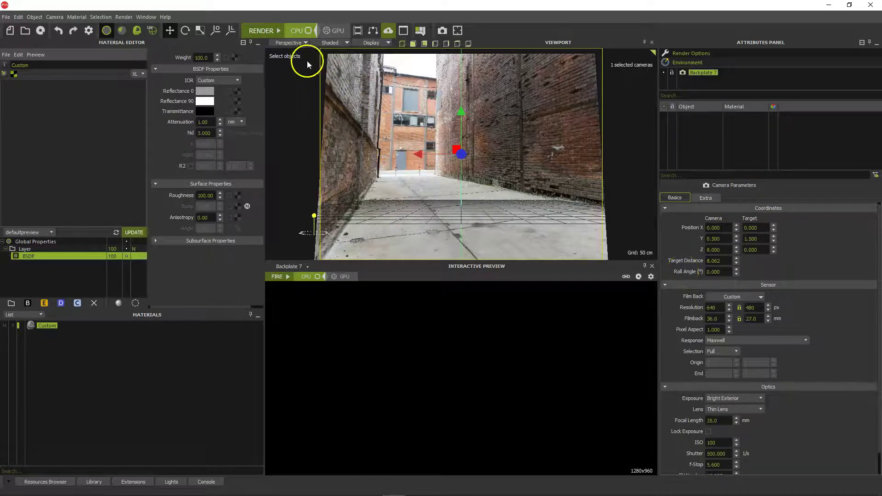
left_click(298, 44)
left_click(295, 59)
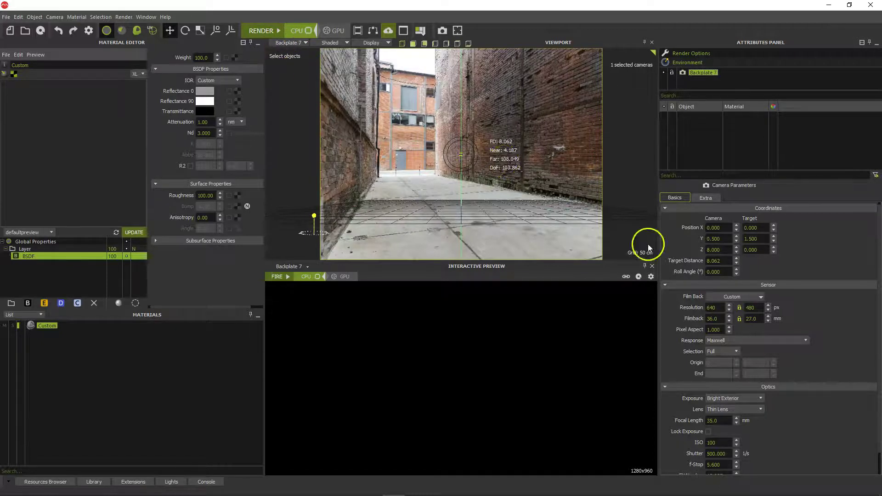
Step: Switch to Photoshop and measure the horizon's tilt with the Ruler between the outer ends of the two Horizon lines
left_click(719, 271, "alt")
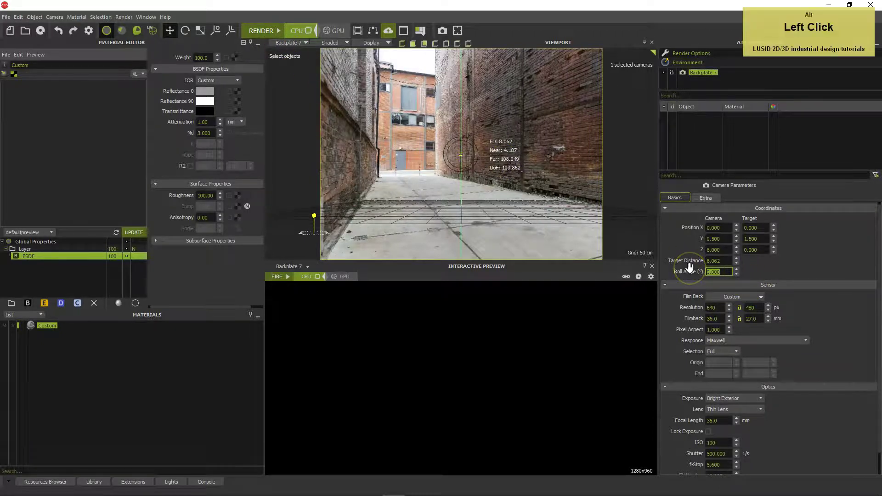
key("alt+Tab")
key("alt+Tab")
key("alt+Tab")
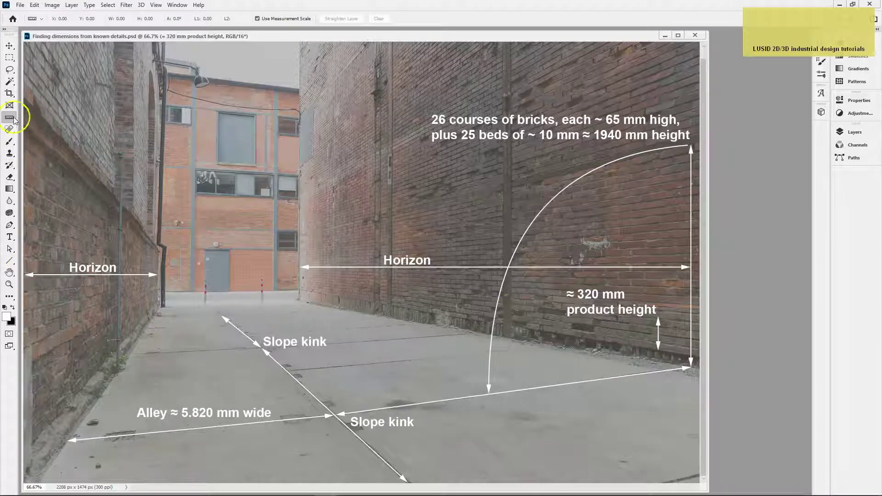
left_click(26, 218)
left_click_drag(26, 275, 691, 269)
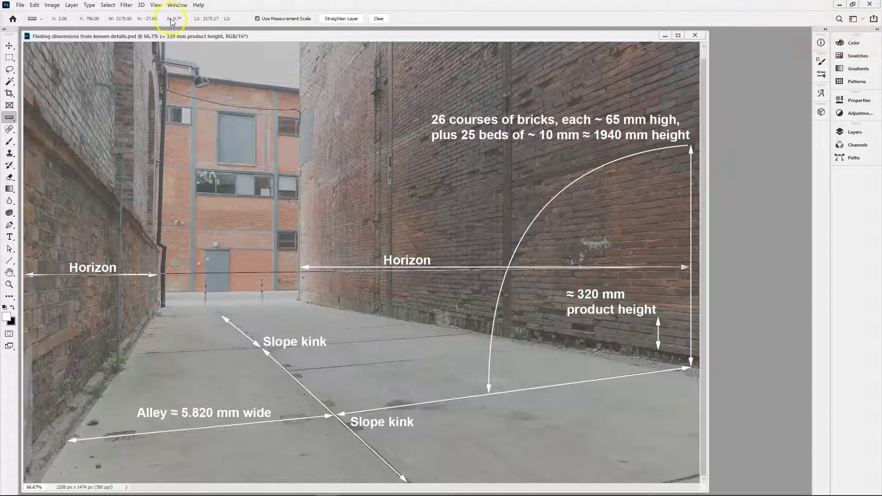
Step: Switch back to Maxwell Studio and set the Backplate 7 camera's roll angle to 0.7°
key("alt+Tab")
key("alt+Tab")
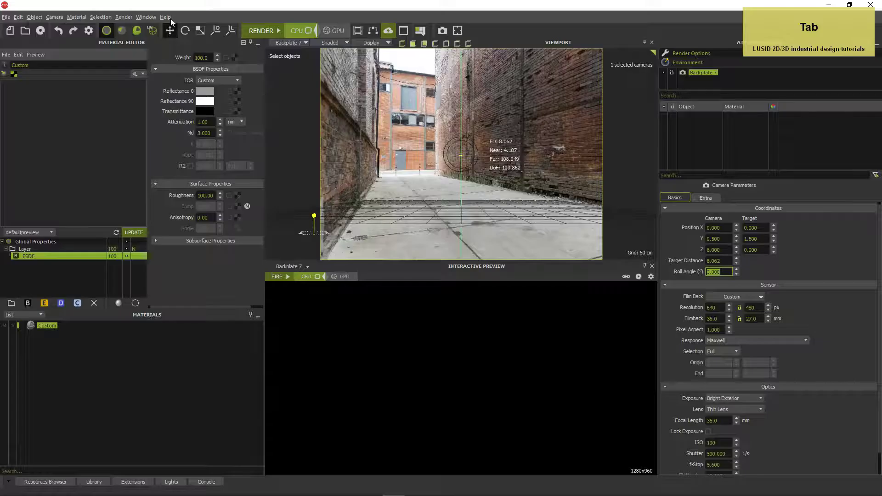
type("0.7")
key("Return")
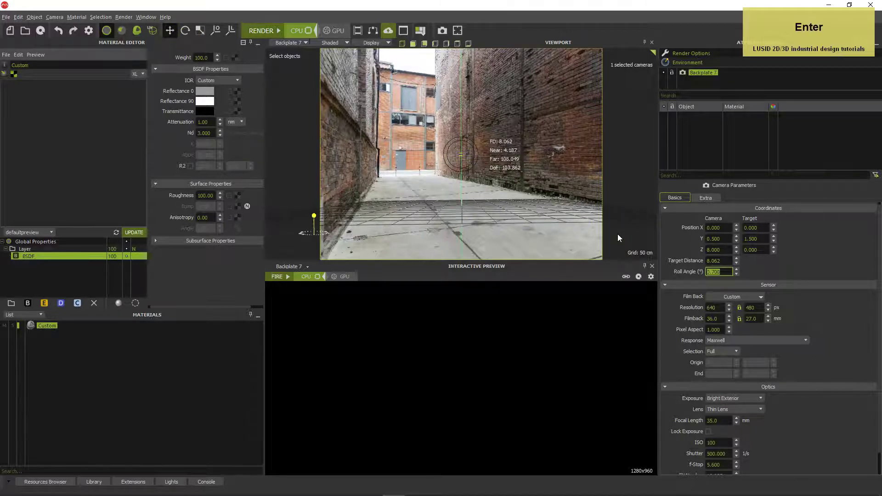
Step: Unlock the aspect ratio of the Backplate 7 camera's resolution
left_click(738, 307)
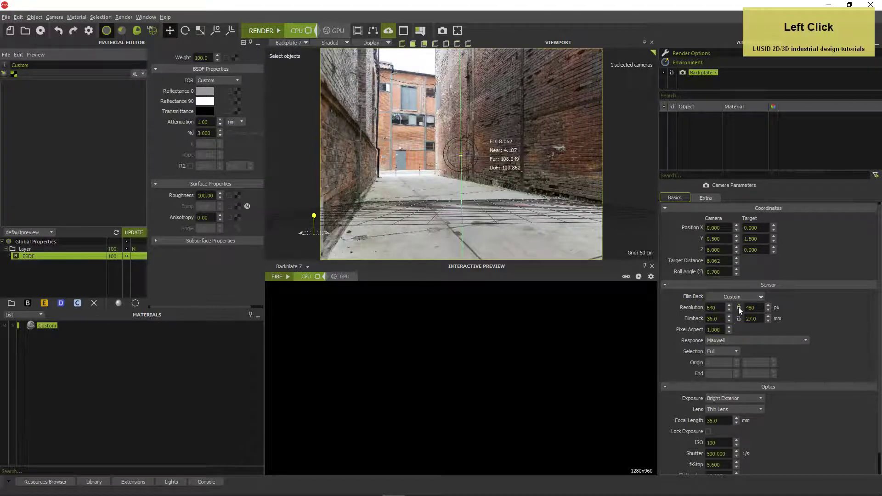
left_click(720, 308)
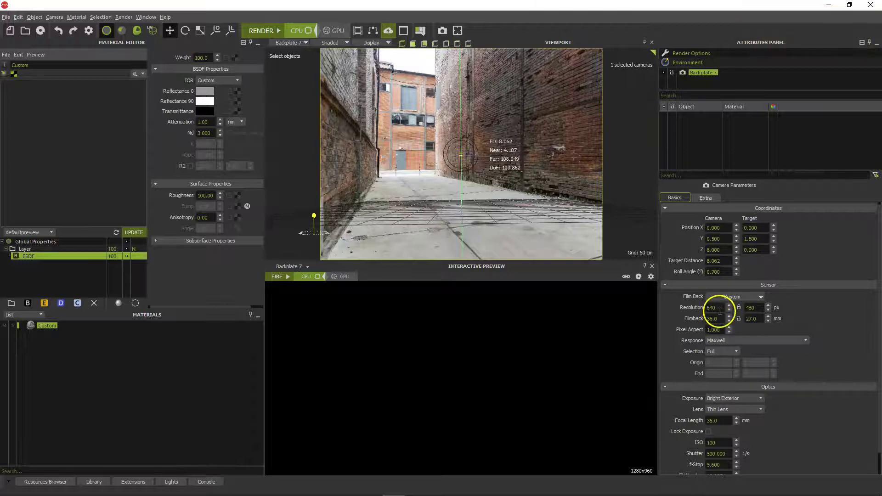
Step: Switch to Photoshop and examine the backplate's camera data in its file information for the image size and shot settings
key("alt+Tab")
key("alt+Tab")
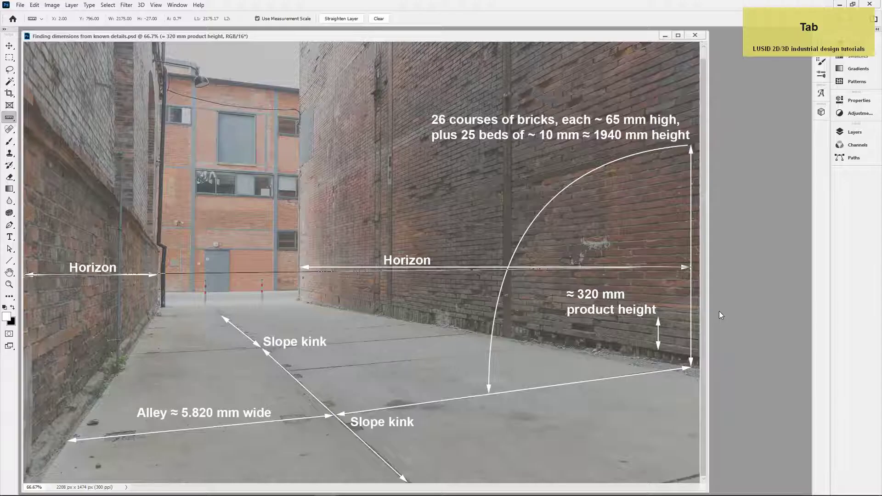
left_click(21, 5)
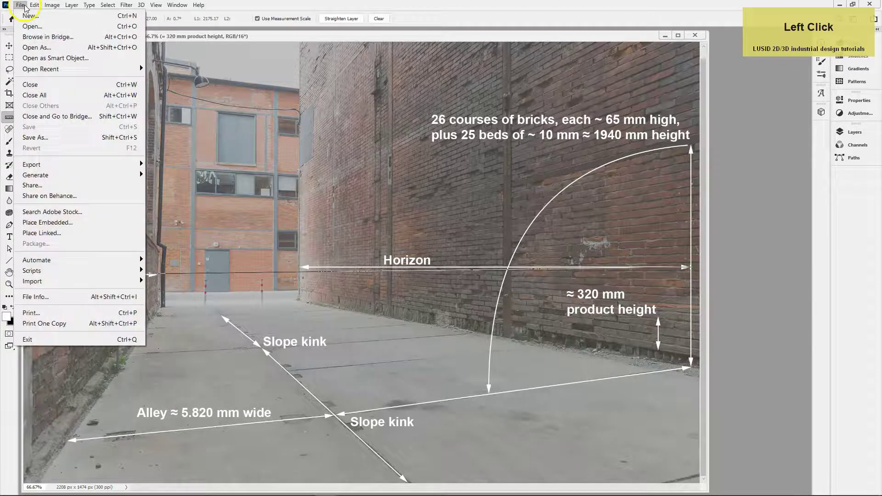
left_click(54, 296)
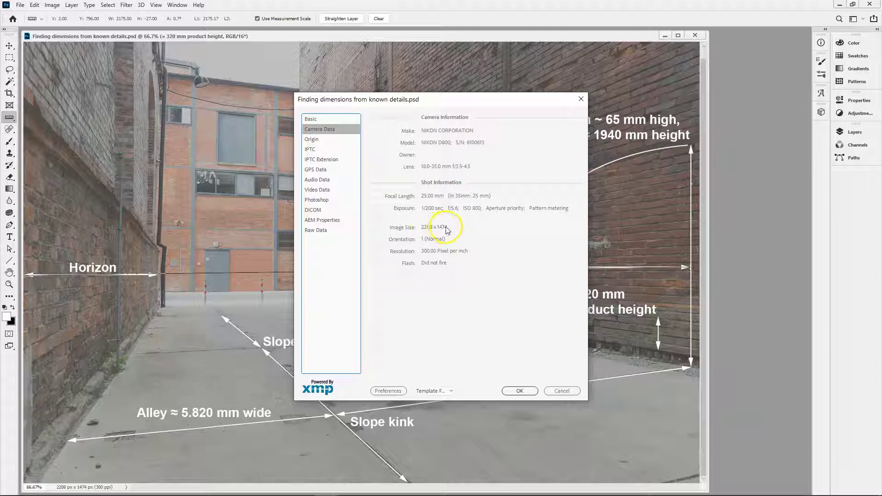
Step: Back in Maxwell Studio, set the camera resolution to 2208 x 1474 px and lock its aspect ratio
key("alt+Tab")
key("alt+Tab")
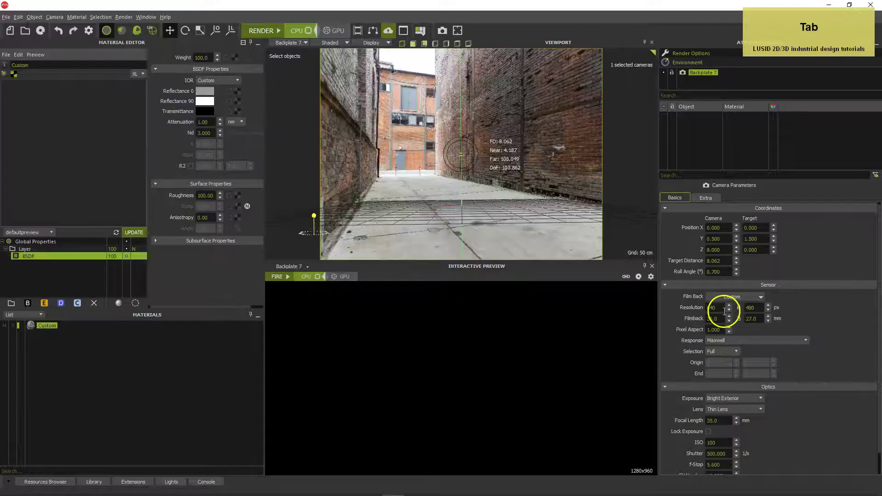
left_click(709, 308)
type("2208")
key("Tab")
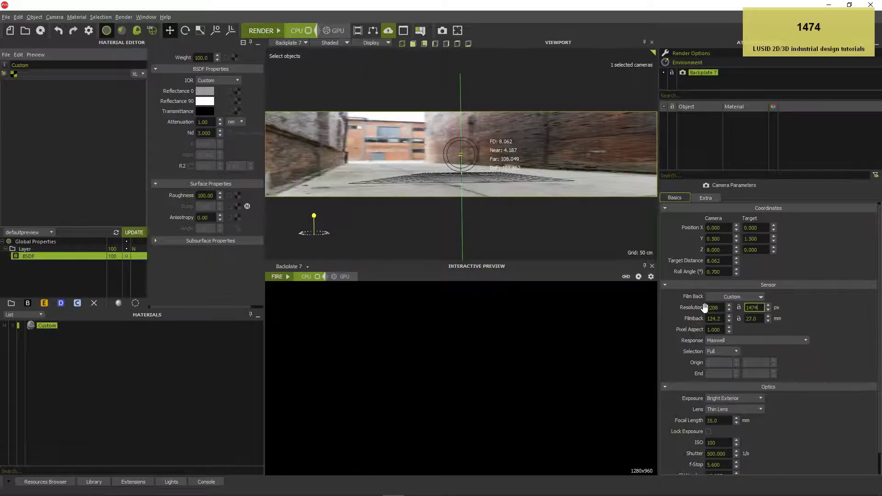
key("Tab")
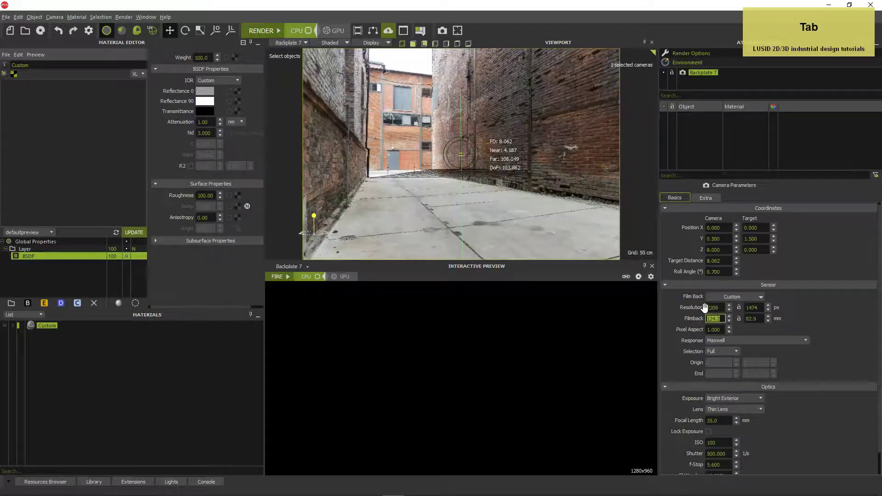
left_click(739, 306)
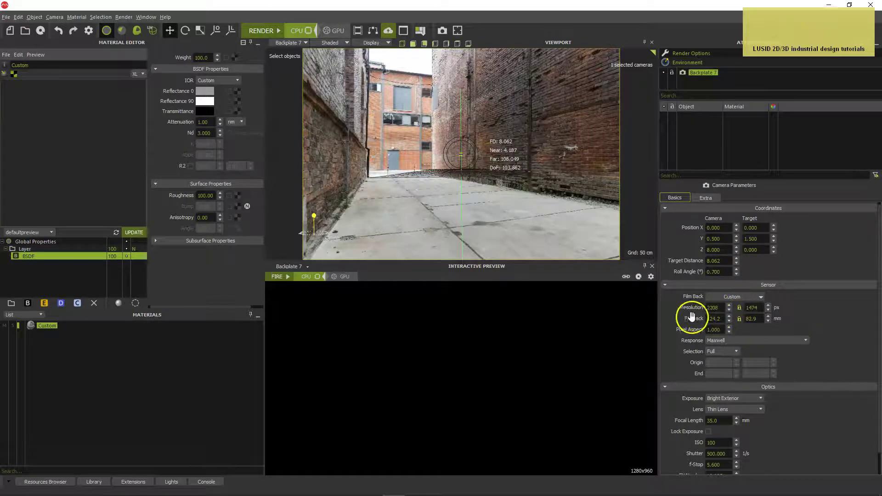
Step: Switch to the browser and look up the Nikon D800's sensor size on its Wikipedia page
key("alt+Tab")
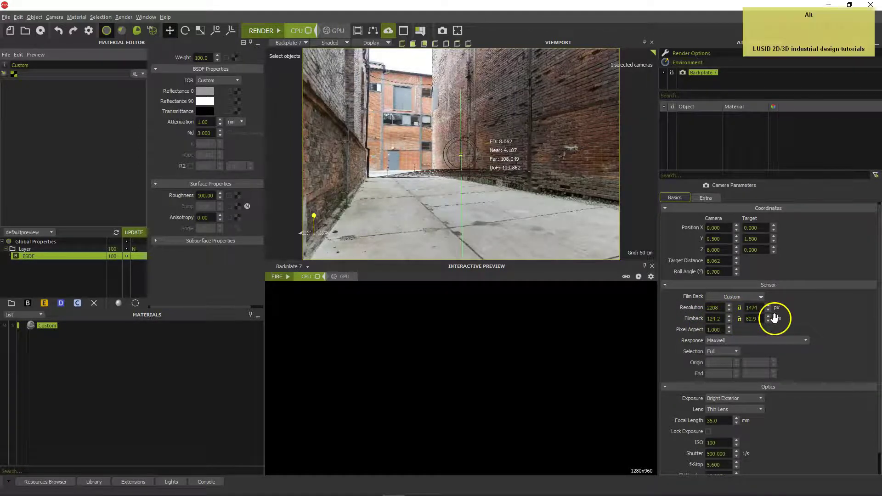
key("alt+Tab")
key("alt+Tab")
key("alt+Tab")
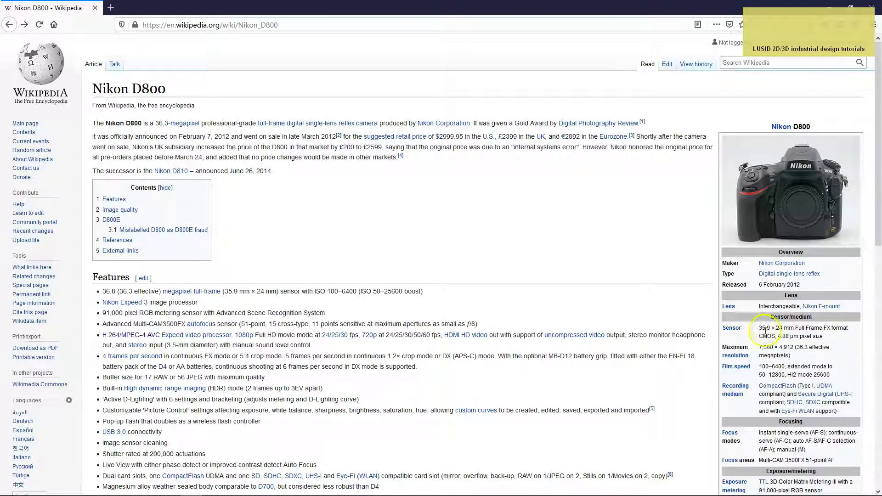
left_click_drag(760, 328, 850, 329)
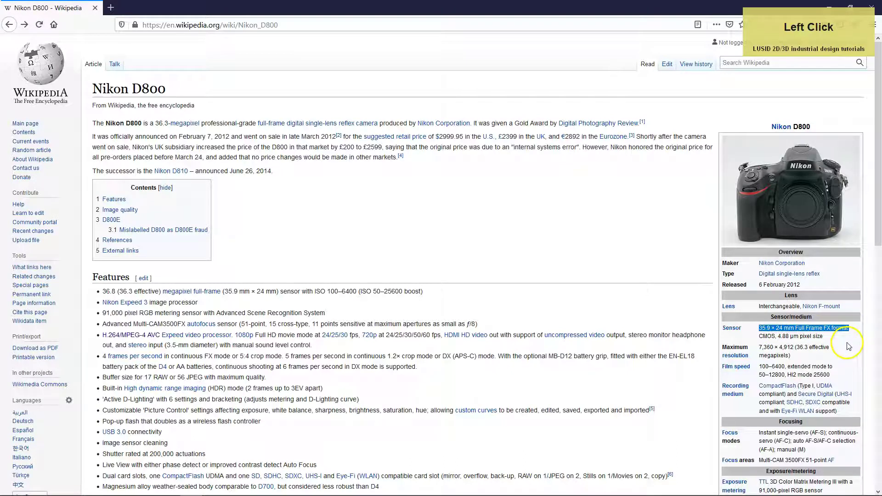
left_click(849, 346)
Step: Back in Maxwell Studio, set the Backplate 7 camera's filmback width to 35.9 mm with the proportions locked
key("alt+Tab")
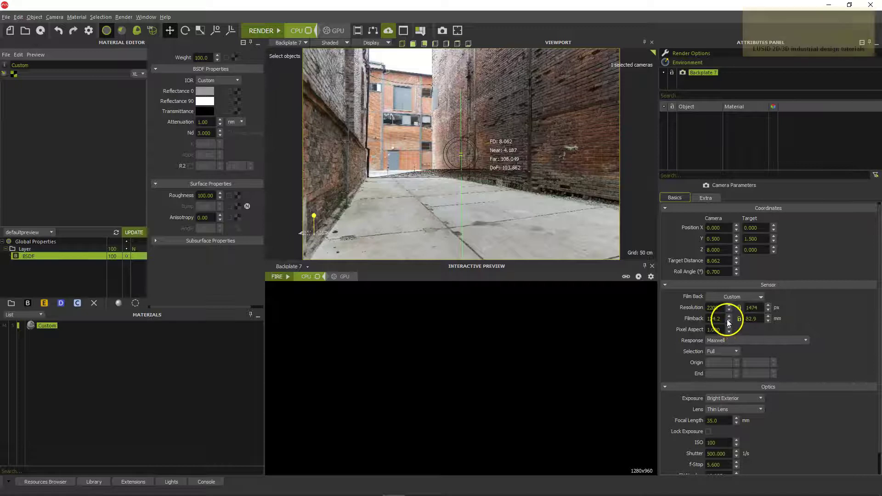
left_click(707, 318)
type("35.9")
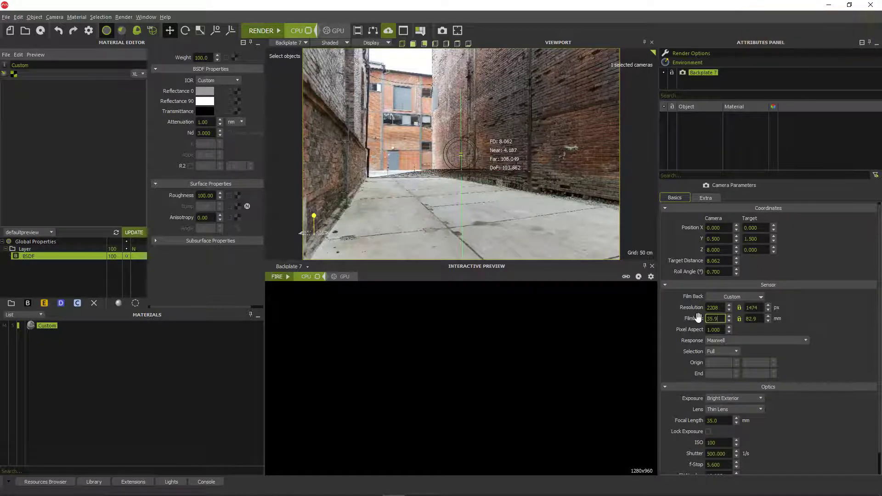
key("Return")
key("Return")
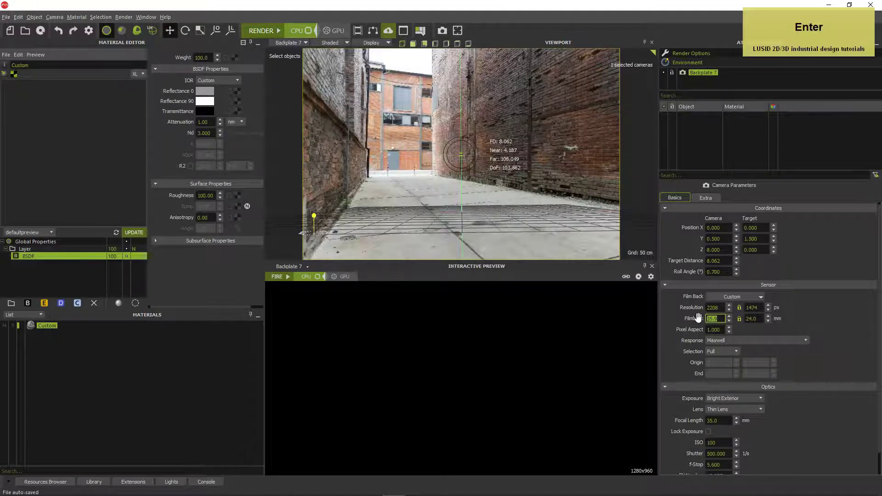
Step: Switch to Photoshop and check the backplate's focal length and exposure in its camera data
scroll(774, 359, "down", 1)
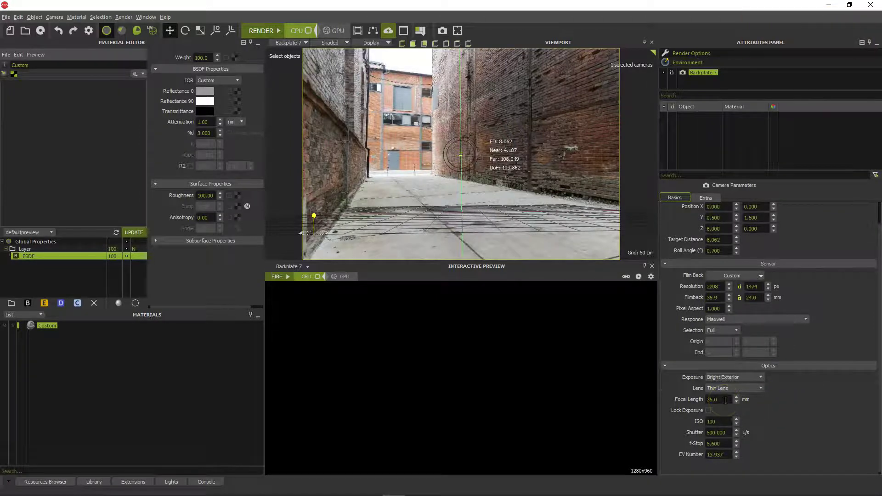
key("alt+Tab")
key("alt+Tab")
key("alt+Tab")
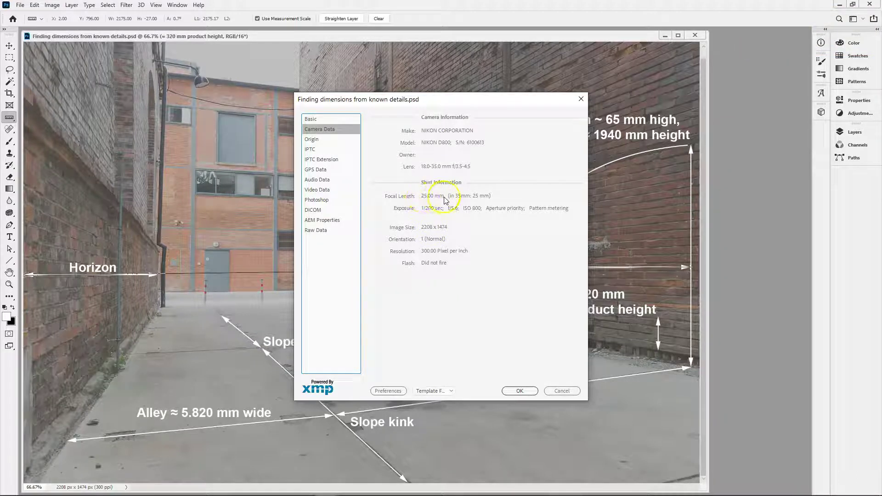
Step: Back in Maxwell Studio, set the camera's focal length to 25 mm, ISO to 800 and shutter to 1/200 s
key("alt+Tab")
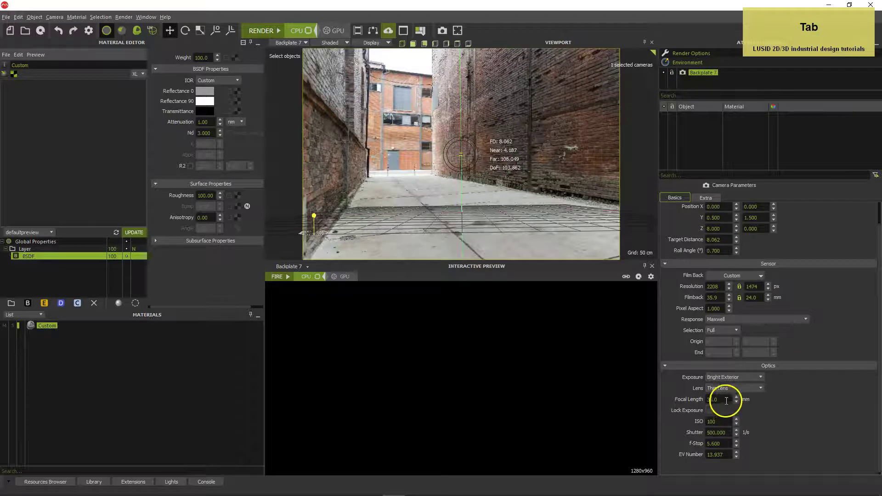
left_click_drag(726, 401, 694, 398)
type("25")
left_click(703, 421)
type("800")
left_click(699, 431)
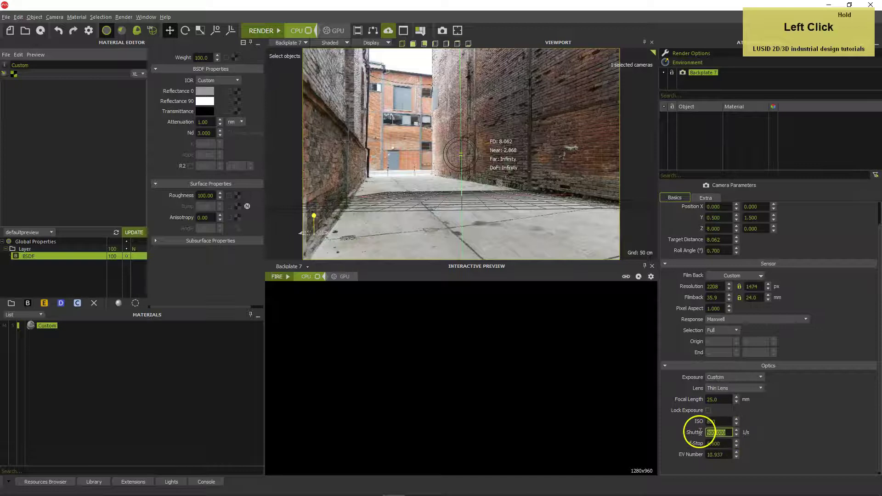
type("200")
key("Return")
left_click(790, 427)
Step: Detach and enlarge the viewport, and orbit the Backplate 7 camera so the ground grid lines up with the alley floor
left_click(523, 156)
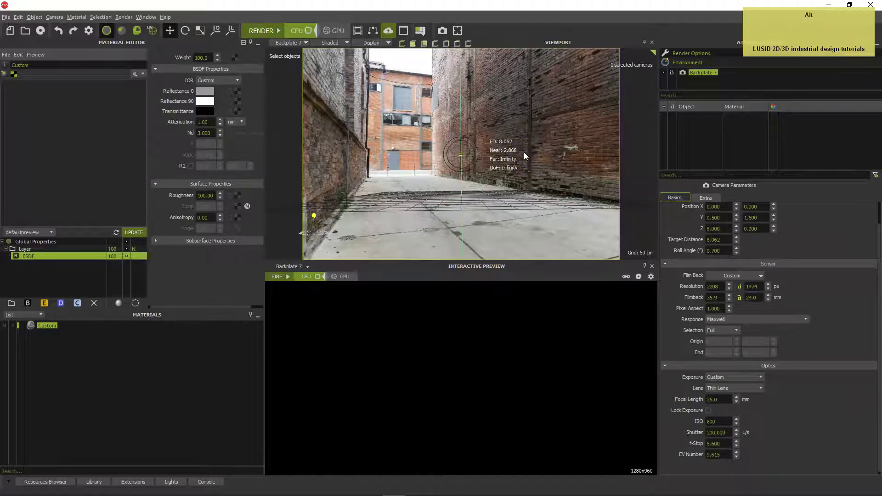
mouse_move(523, 153)
left_mouse_down()
mouse_move(509, 152)
mouse_move(587, 111)
left_mouse_up()
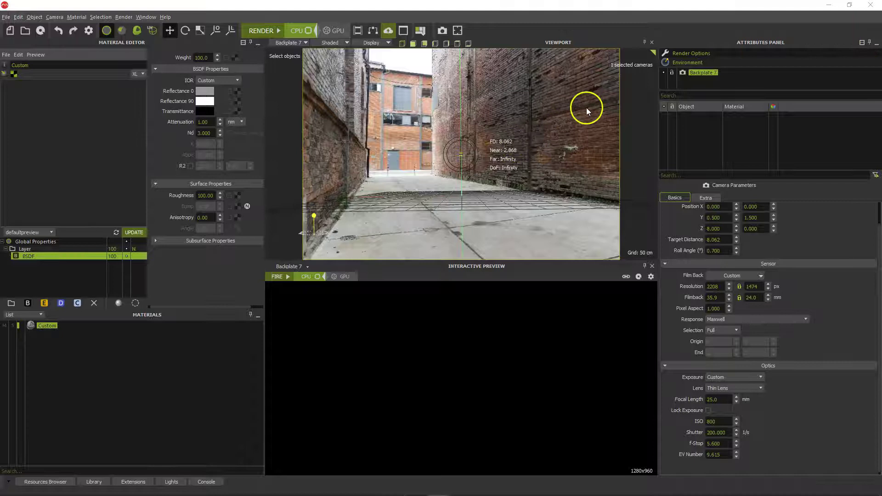
left_click(645, 43)
left_click_drag(627, 43, 392, 27)
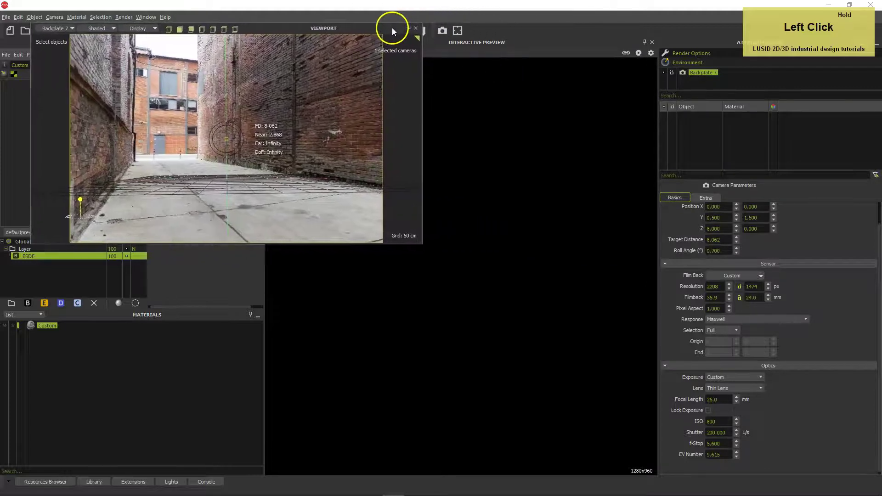
left_click(422, 243)
left_click_drag(422, 243, 654, 454)
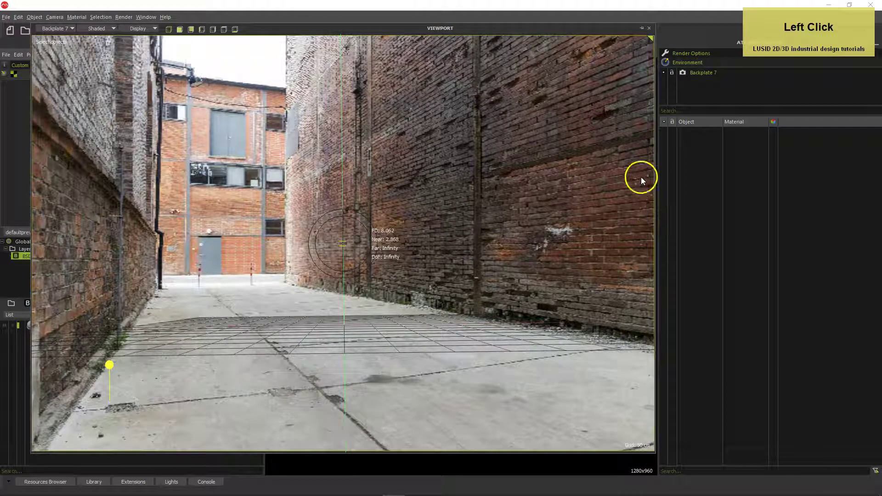
mouse_move(442, 302)
left_mouse_down("alt")
mouse_move(395, 344)
mouse_move(455, 339)
mouse_move(448, 332)
left_mouse_up("alt")
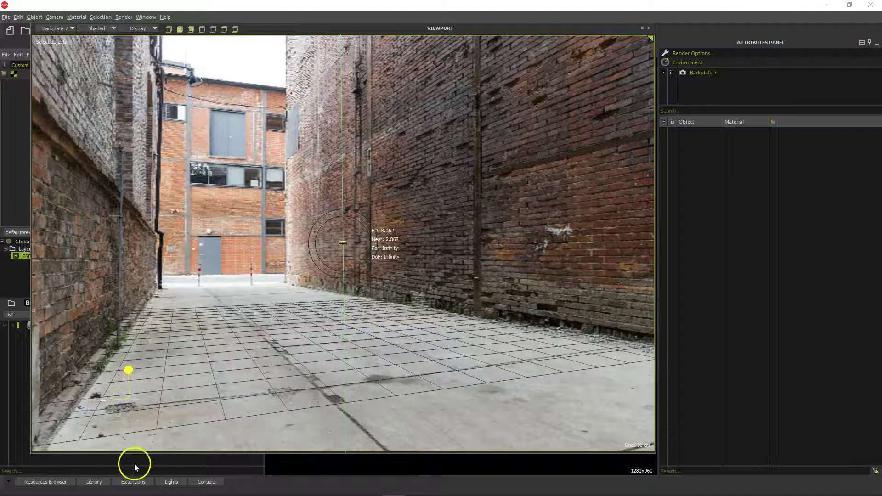
Step: Test the perspective with a Cube primitive from the library by shifting it along X and resetting it to 0, and delete it
left_click(102, 481)
left_click_drag(79, 341, 317, 339)
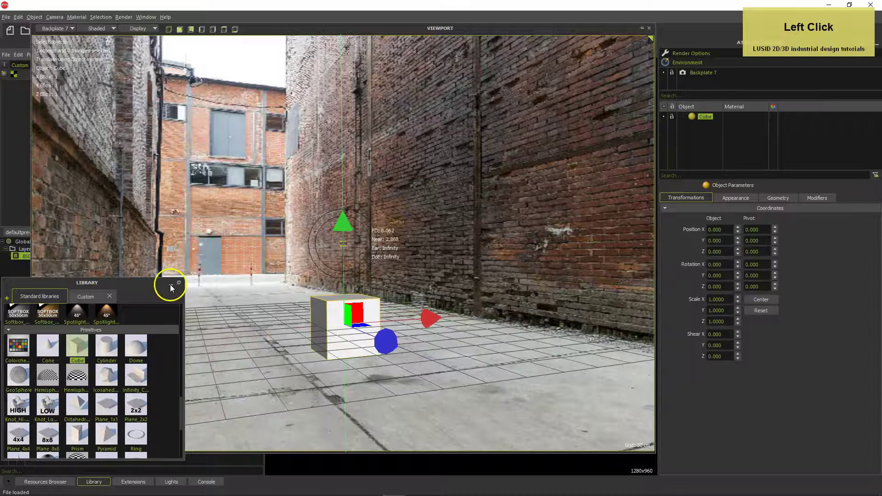
left_click(170, 284)
left_click_drag(429, 317, 542, 317)
left_click(719, 229)
type("0")
key("Return")
left_click_drag(270, 351, 137, 356)
key("Delete")
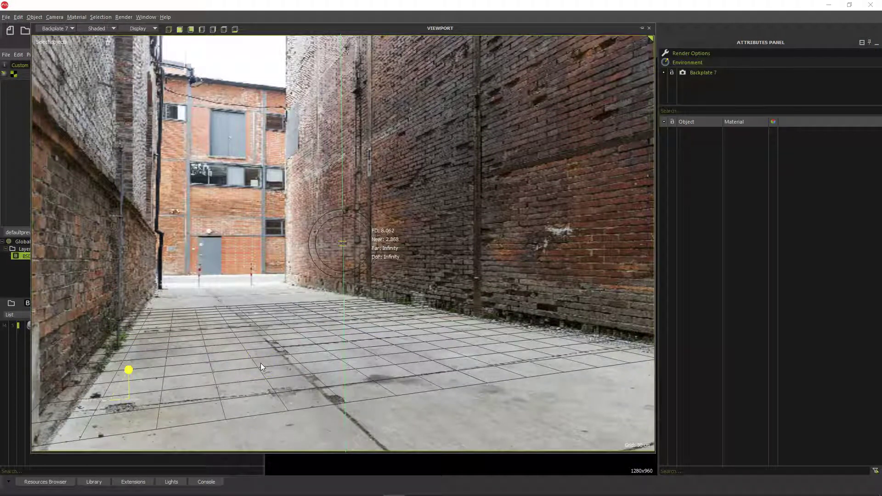
Step: Lock the Backplate 7 camera against changes
left_click(718, 73)
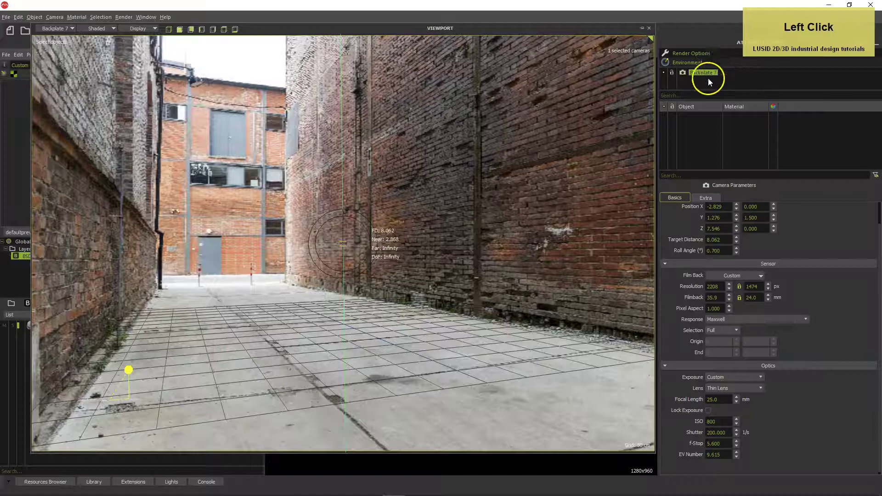
left_click(672, 73)
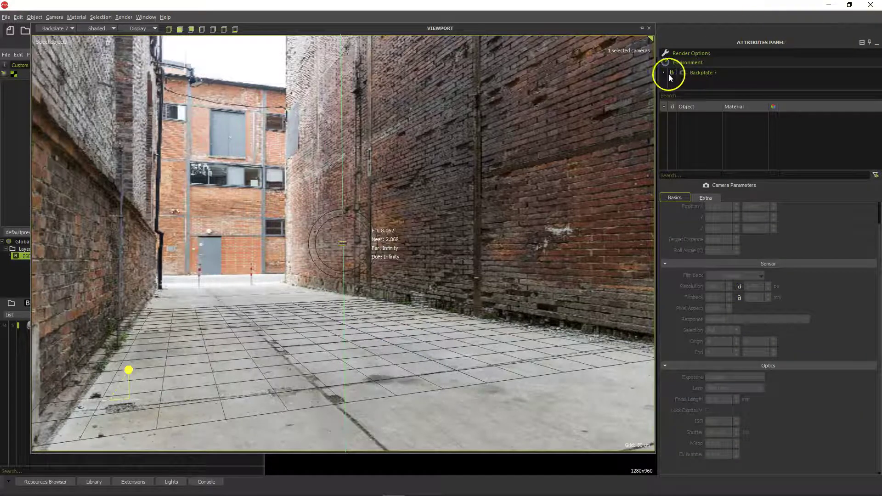
left_click(585, 106)
Step: Import the crate 600 x 400 x 320 geometry file from the # backplate rendering folder
left_click(7, 18)
left_click(16, 64)
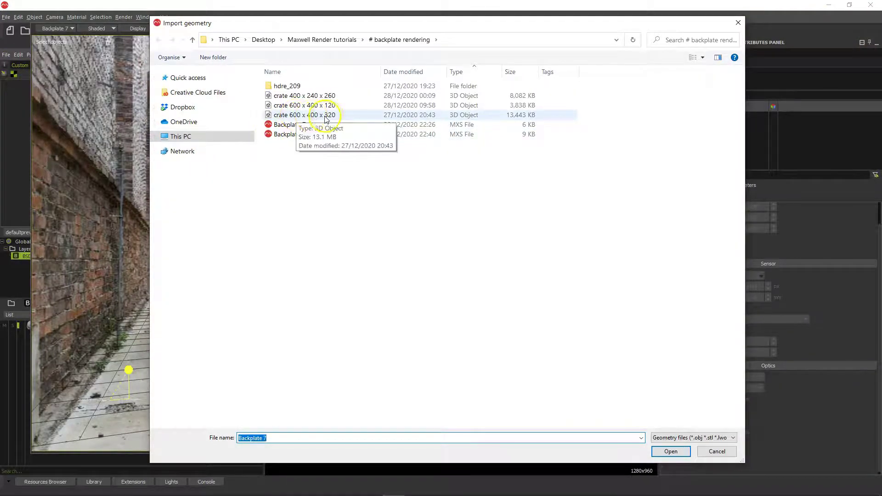
double_click(271, 115)
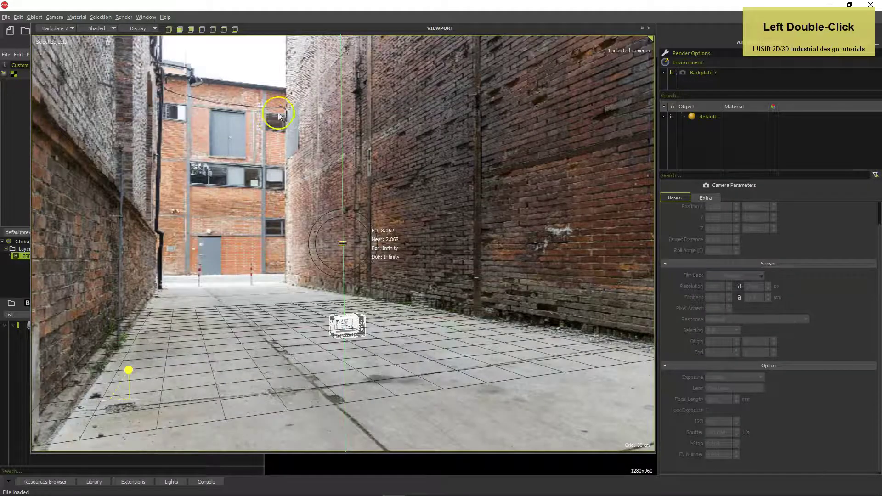
Step: Set the imported crate's X rotation to -90° and reduce the size of its move gizmo
left_click(706, 116)
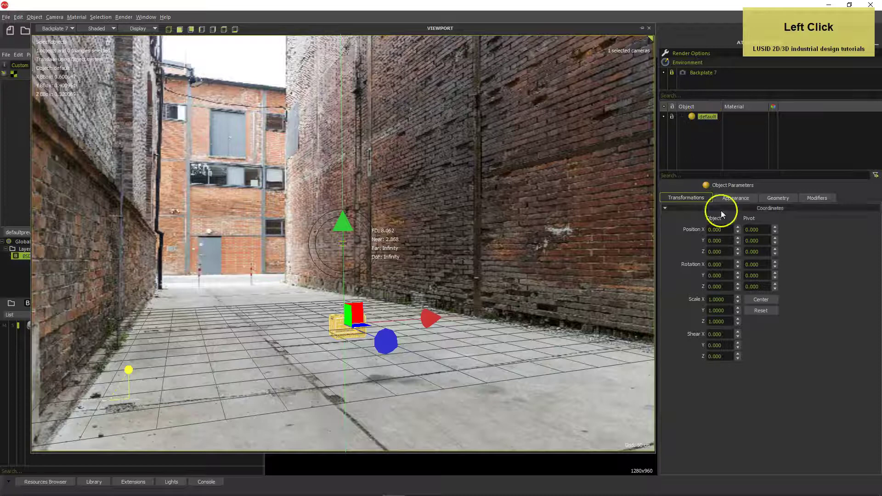
left_click_drag(719, 265, 699, 266)
type("-90")
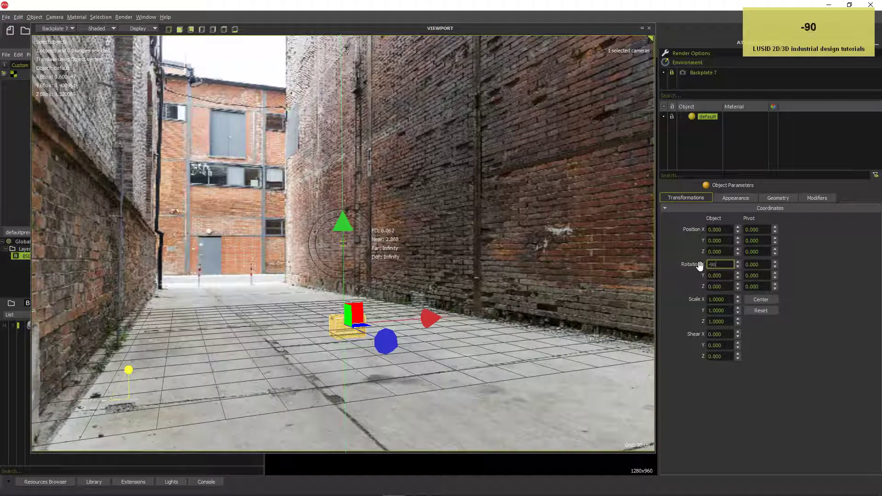
key("Return")
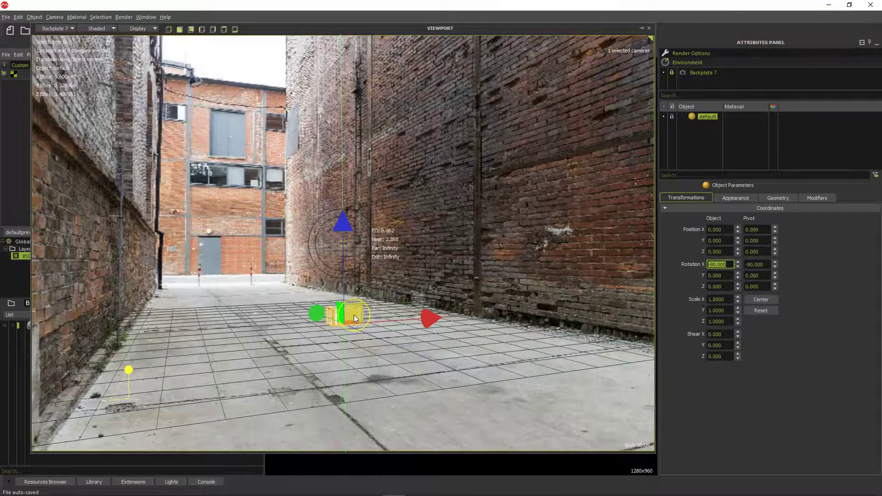
key("alt")
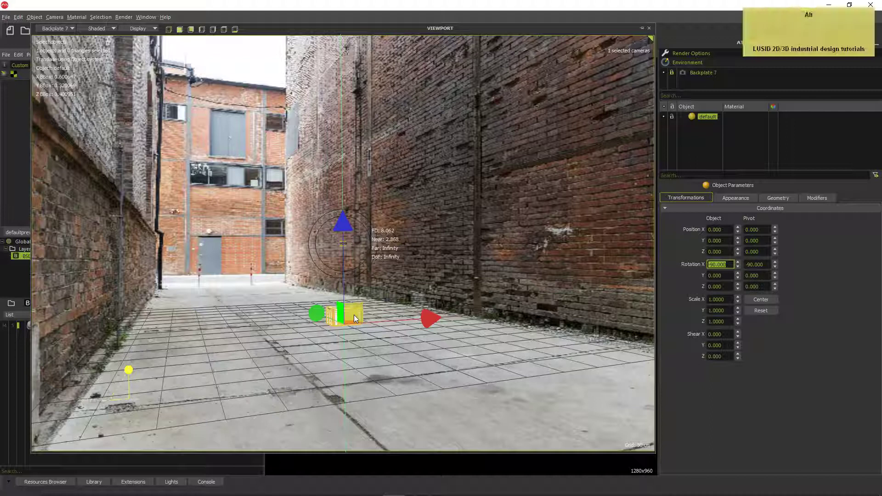
left_click(354, 317)
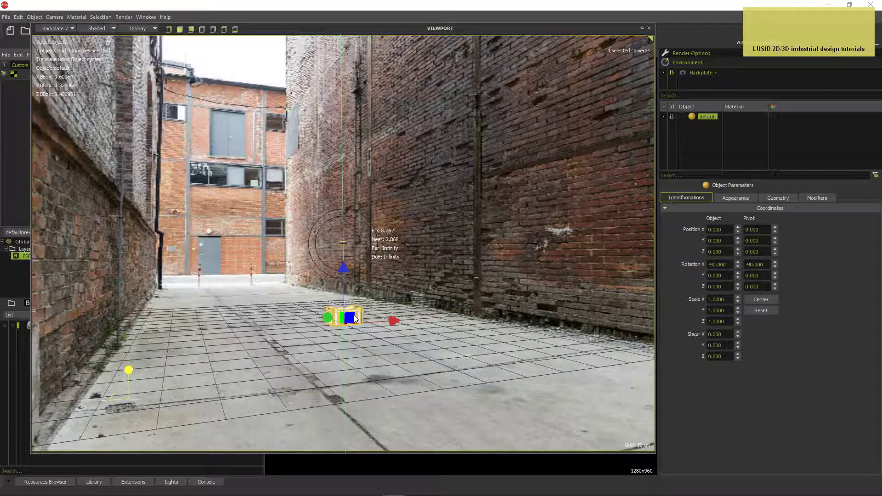
Step: Rename the imported object as crate 600 x 400 x 320 and widen the object list's name column to fit
double_click(710, 118)
type("crate 600 x 400 x 320")
key("Return")
left_click_drag(723, 106, 863, 110)
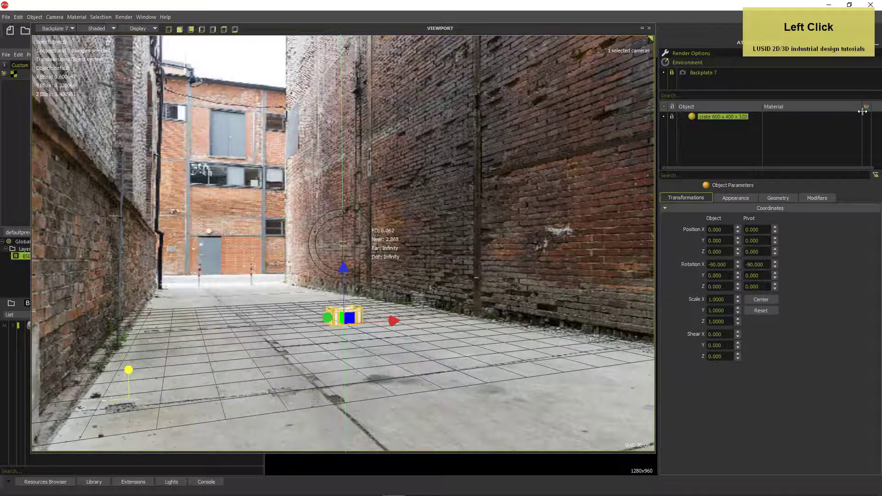
Step: Move the crate across the ground to the foot of the right-hand brick wall, at about X 2.79, Z 2.83
left_click_drag(375, 317, 625, 361)
left_click_drag(626, 361, 626, 359)
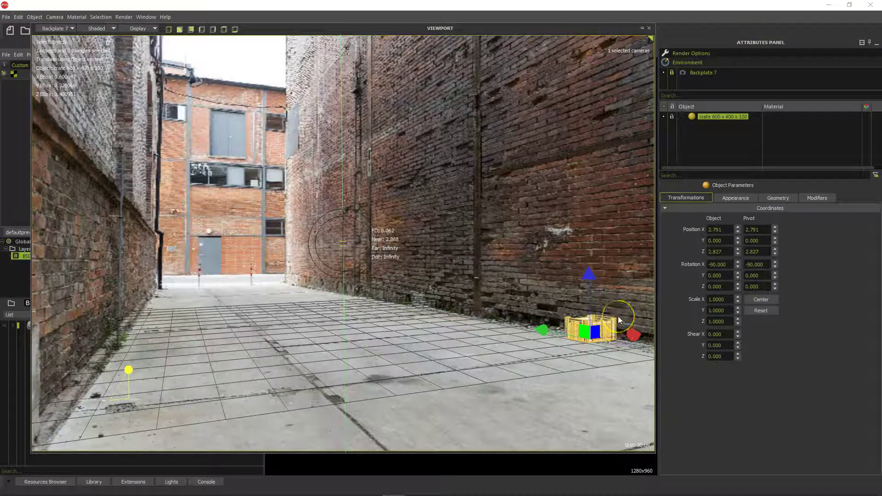
Step: Switch to Photoshop, dismiss the file information and examine the 320 mm product height marked against the wall
key("alt+Tab")
key("alt+Tab")
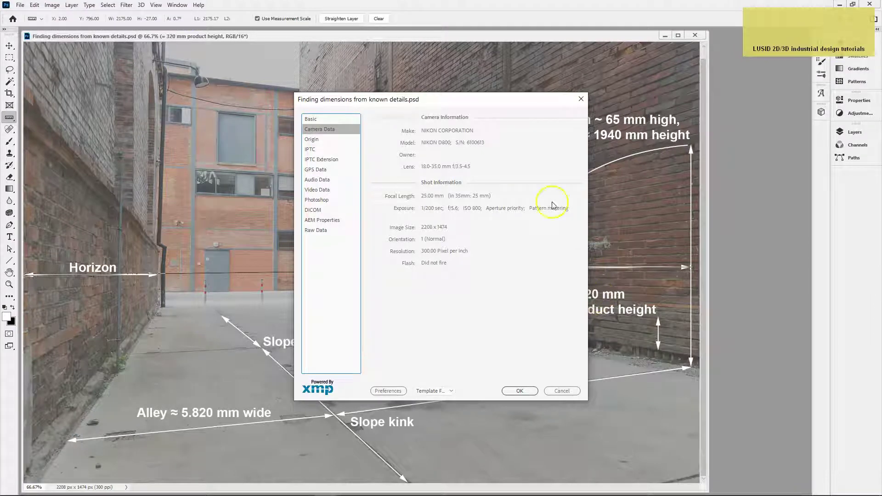
left_click(581, 99)
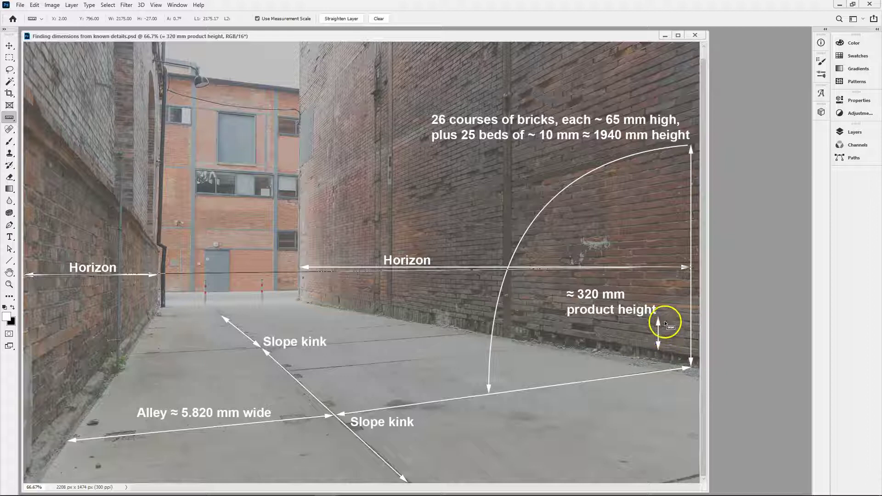
key("alt")
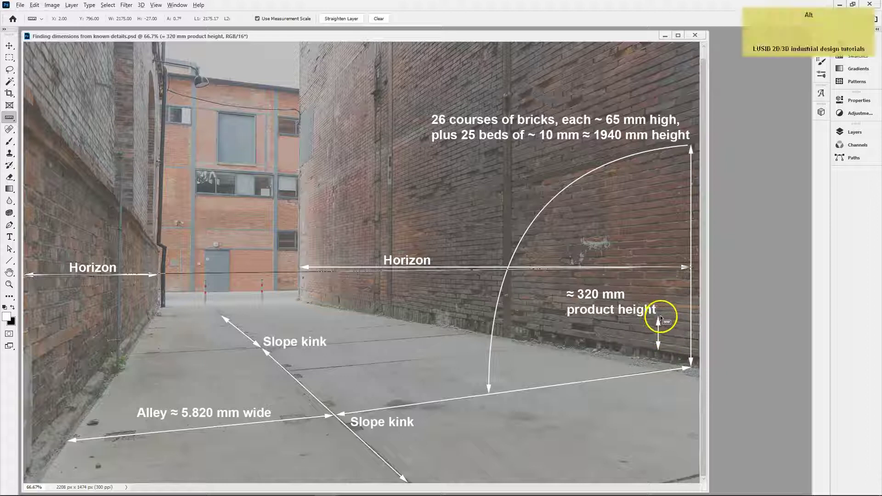
Step: Back in Maxwell Studio, scale the crate uniformly to 1.2 on all axes
key("alt+Tab")
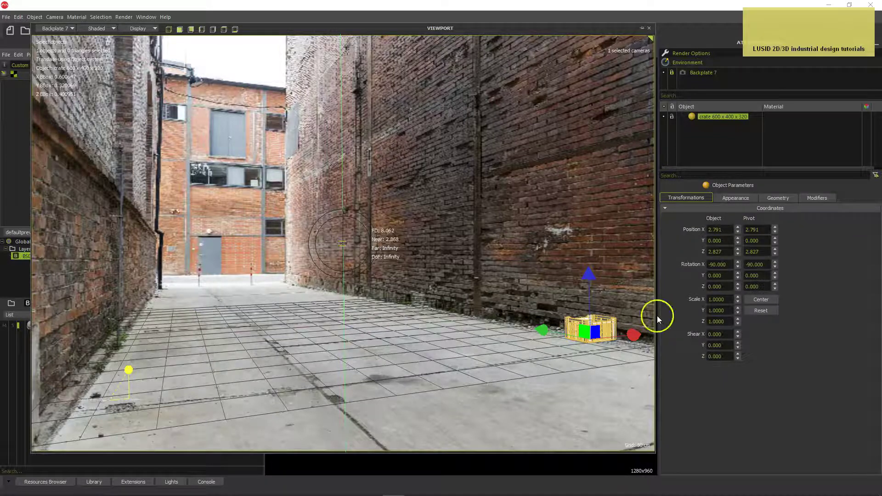
left_click_drag(724, 299, 705, 301)
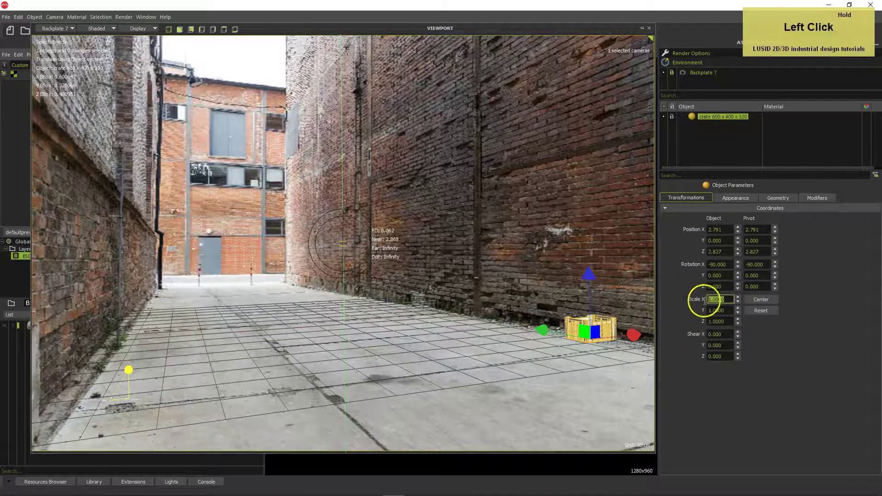
type("1.2")
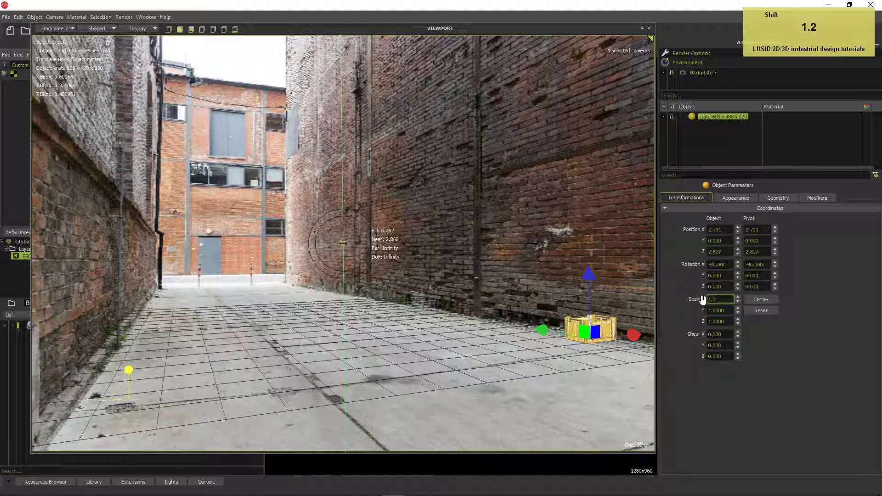
key("Return")
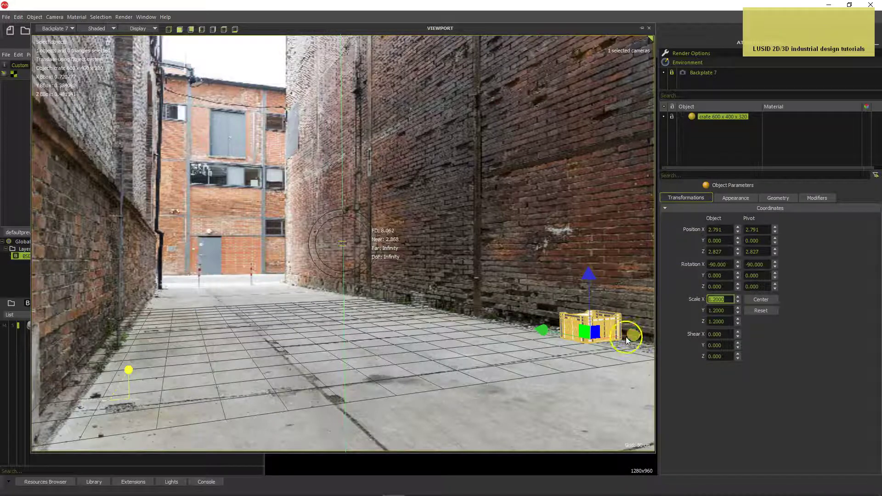
Step: Scale the crate uniformly to 1.4 on all axes and nudge it up and away from the wall to about X 2.575, Y 0.170
left_click_drag(588, 277, 589, 266)
left_click_drag(639, 326, 629, 328)
type("1")
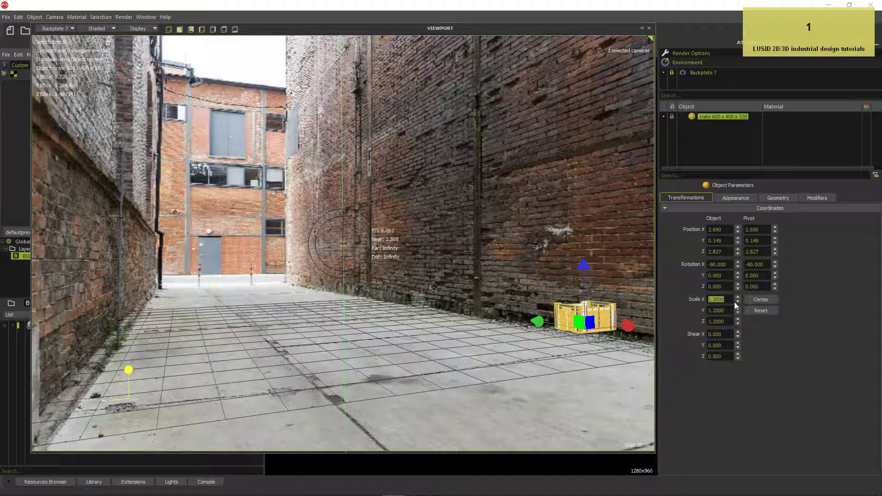
left_click_drag(721, 298, 698, 299)
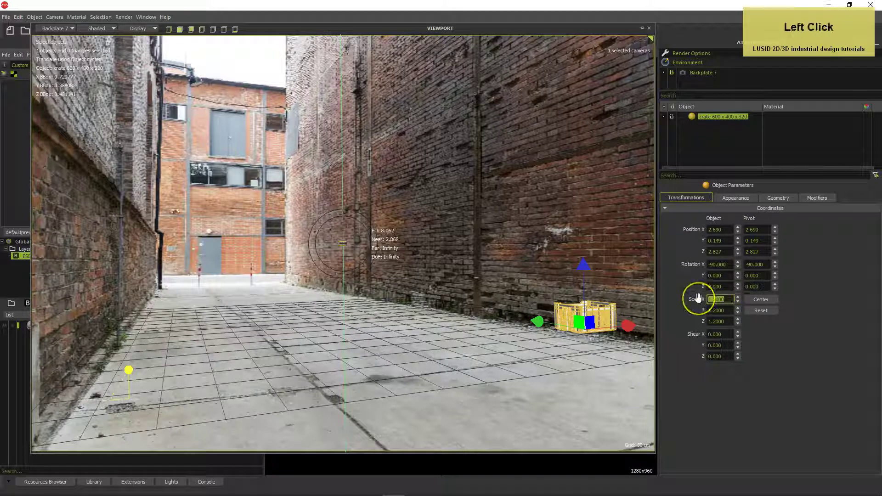
type("1.4")
key("Return")
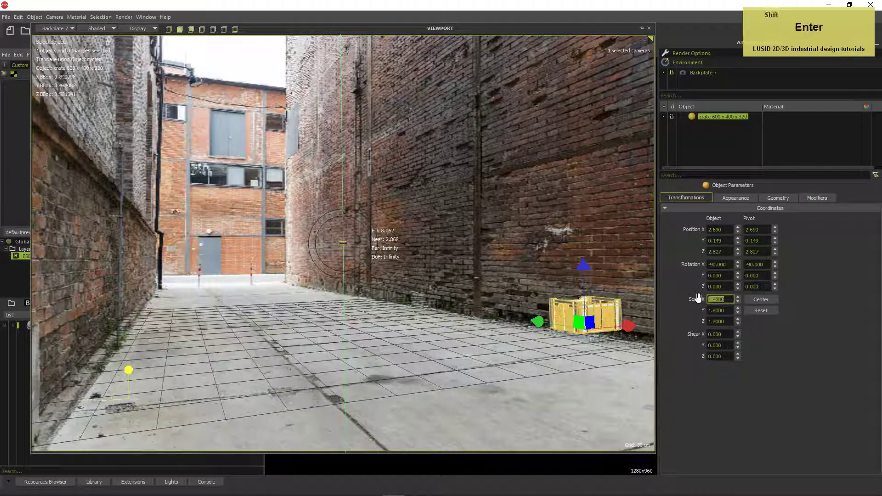
mouse_move(633, 333)
left_mouse_down()
mouse_move(626, 327)
mouse_move(607, 341)
mouse_move(626, 339)
left_mouse_up()
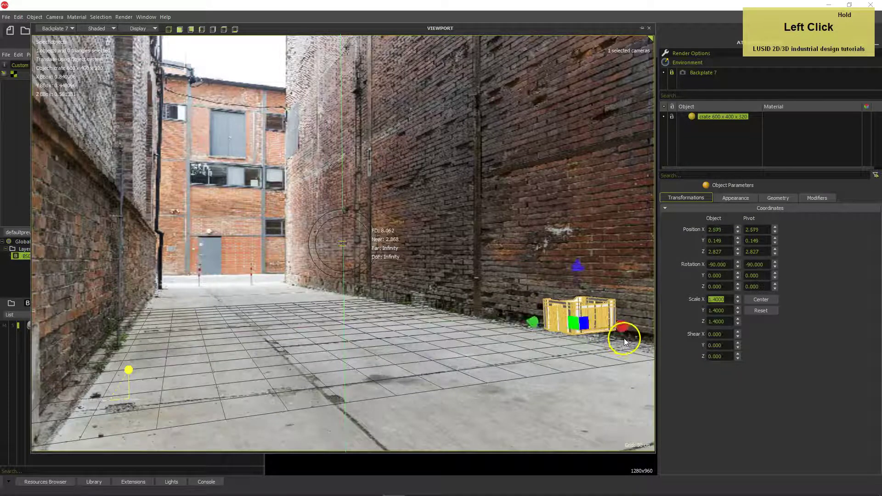
left_click_drag(585, 269, 582, 262)
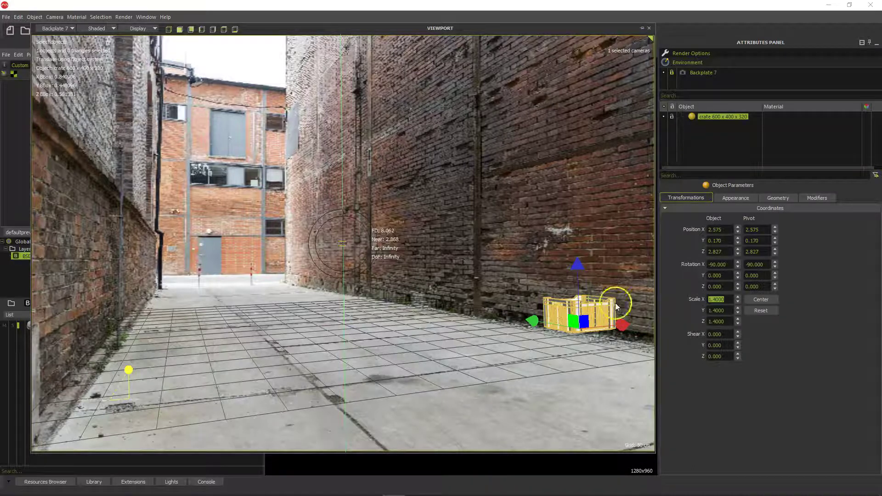
Step: Return the crate to the scene origin with position 0 on all axes, reset its pivot and deselect it
left_click(726, 229)
type("0")
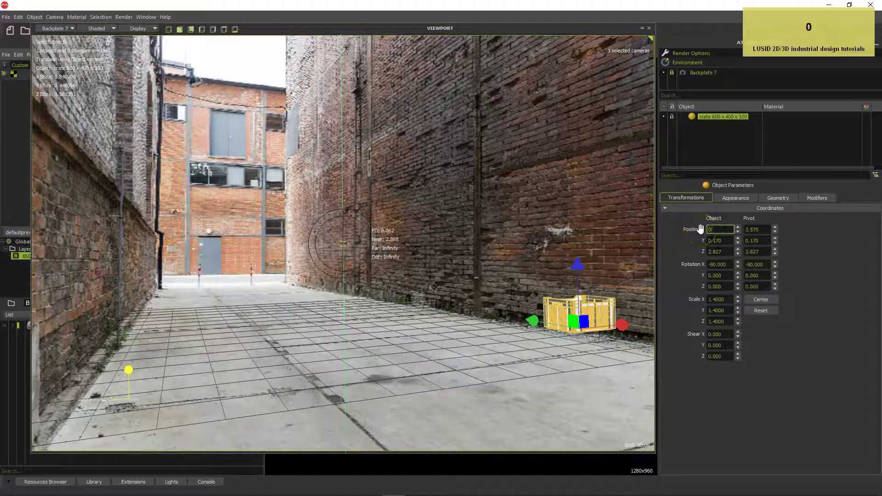
key("Return")
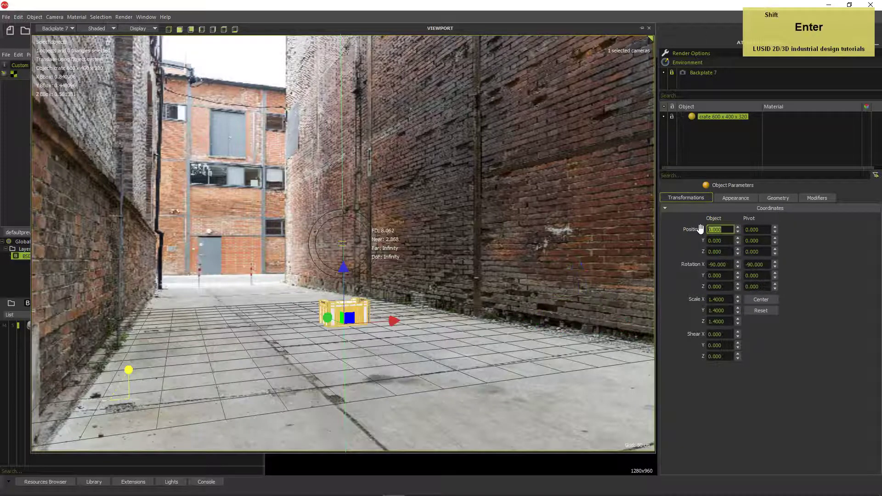
left_click(761, 312)
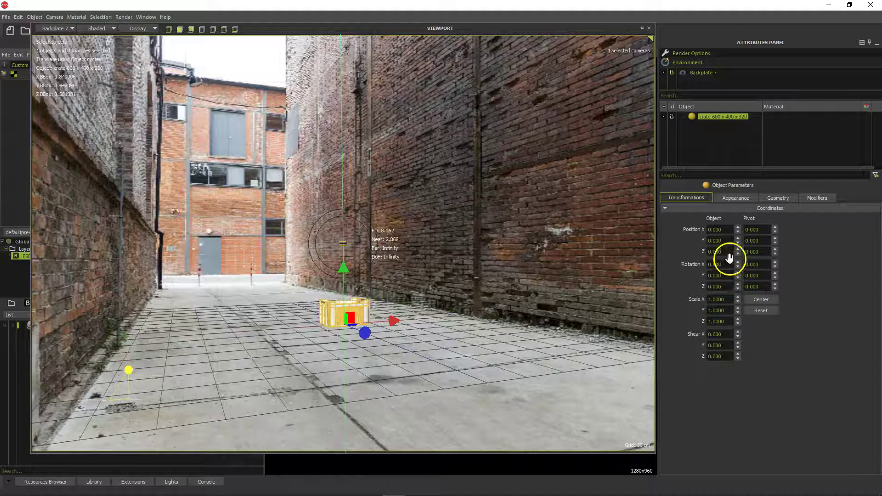
left_click(726, 142)
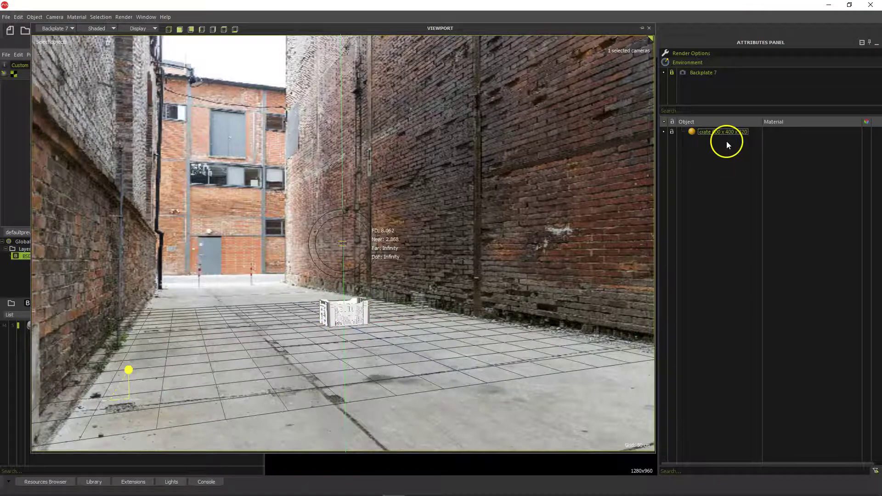
Step: Import the geometry files crate 400 x 240 x 260 and crate 600 x 400 x 120, renaming the new object to resolve the name conflict
left_click(6, 19)
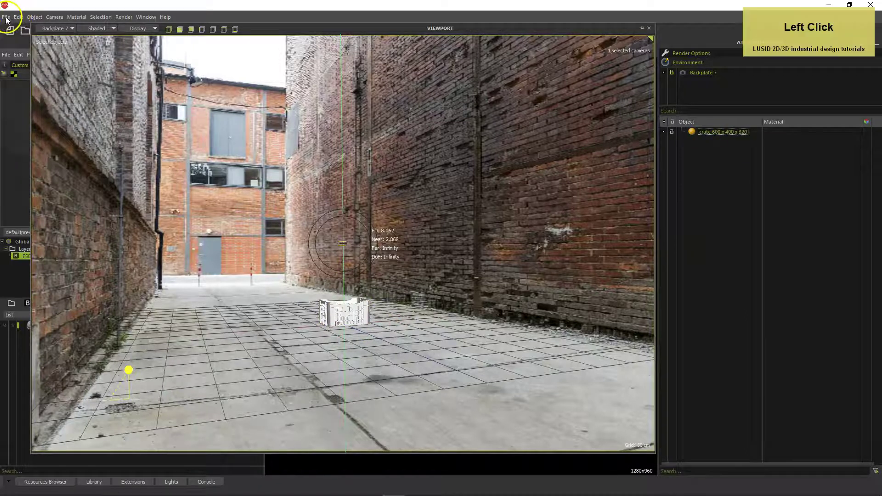
left_click(17, 65)
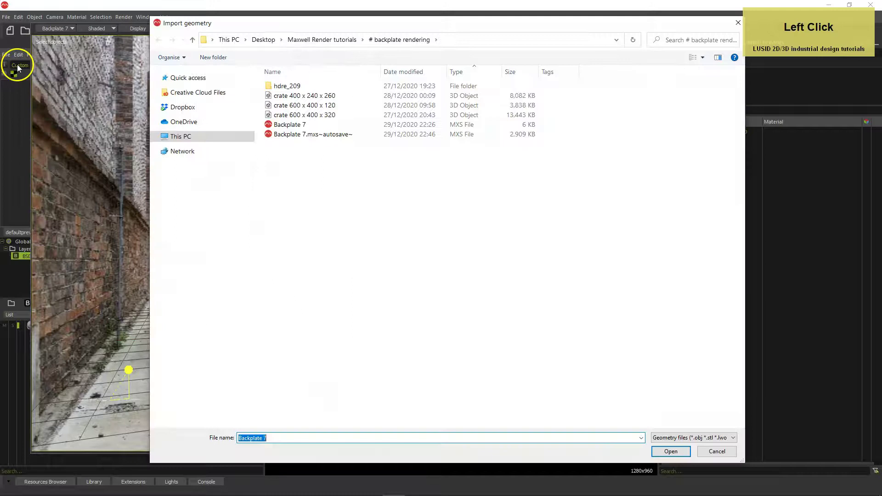
left_click(271, 98)
left_click(271, 106, "ctrl")
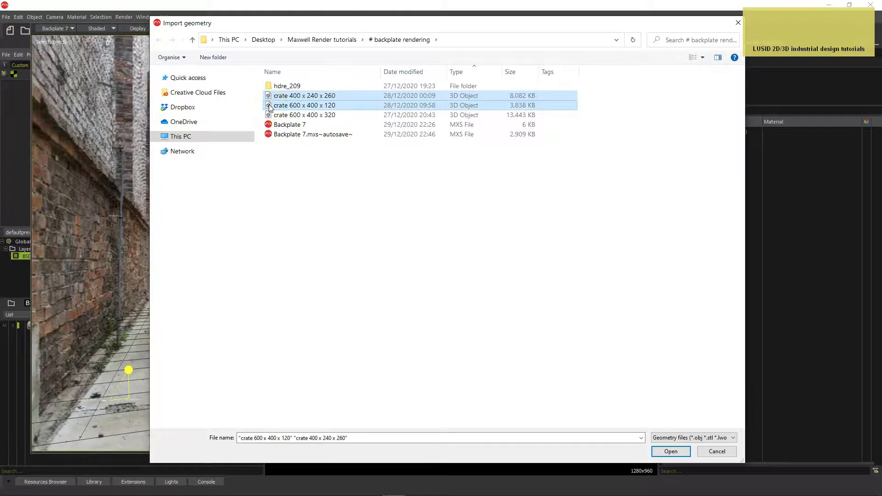
key("Return")
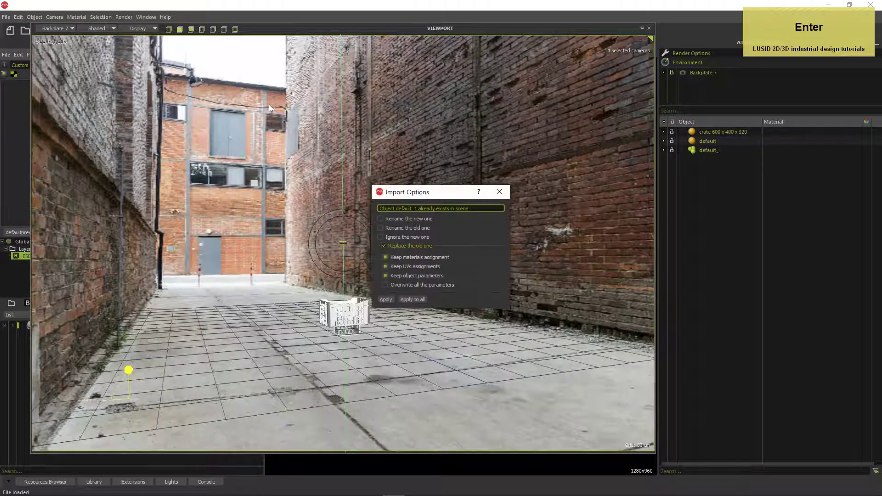
left_click(381, 219)
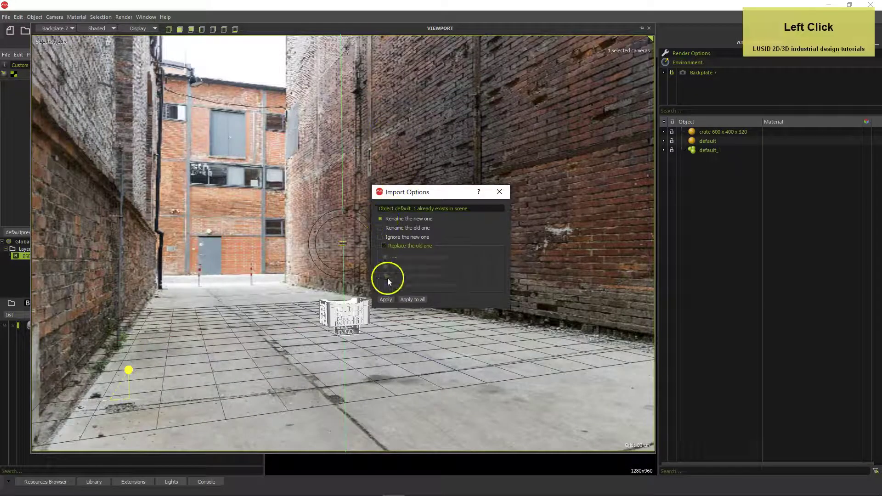
left_click(387, 299)
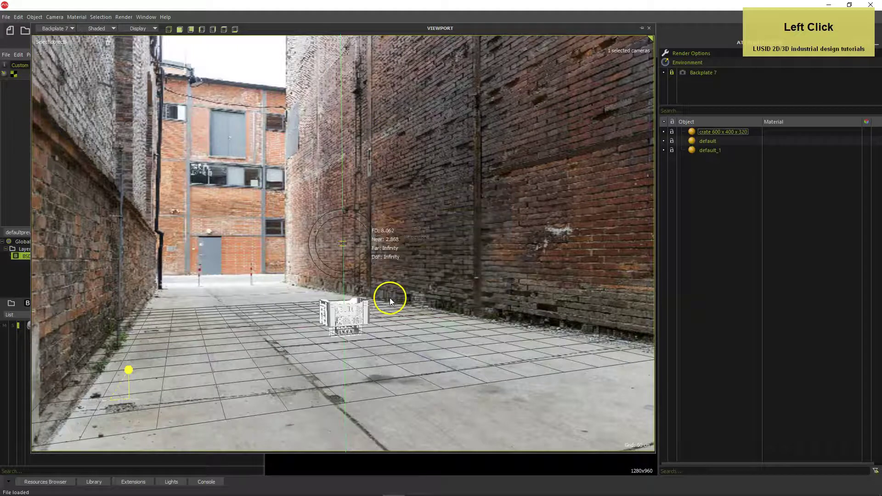
Step: Rotate the two newly imported crates together to -90 degrees on X
left_click(695, 142)
left_click(693, 136, "ctrl")
left_click(728, 266)
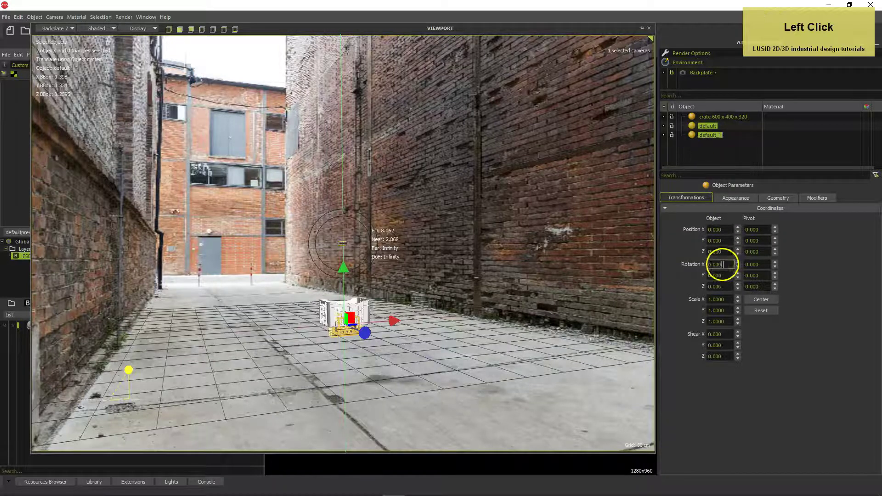
type("4")
type("90")
key("Return")
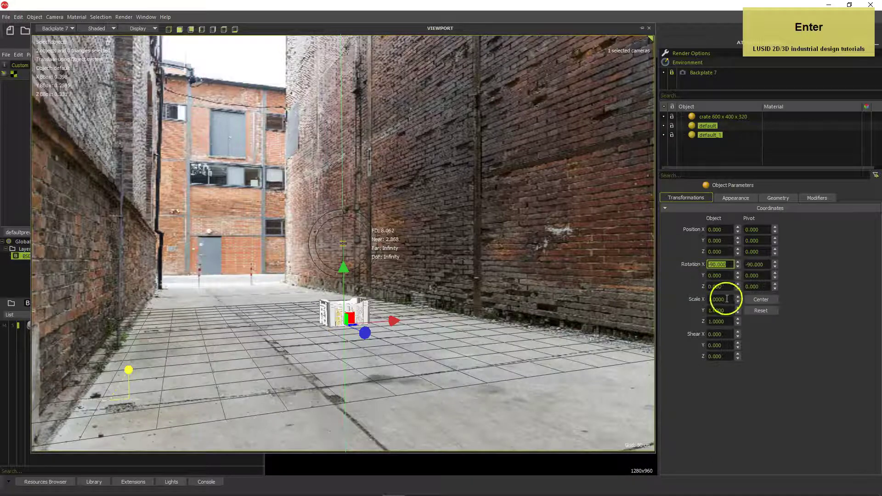
Step: Scale both imported crates uniformly to 1.4 on all axes and deselect them
left_click(705, 300)
type("1.4")
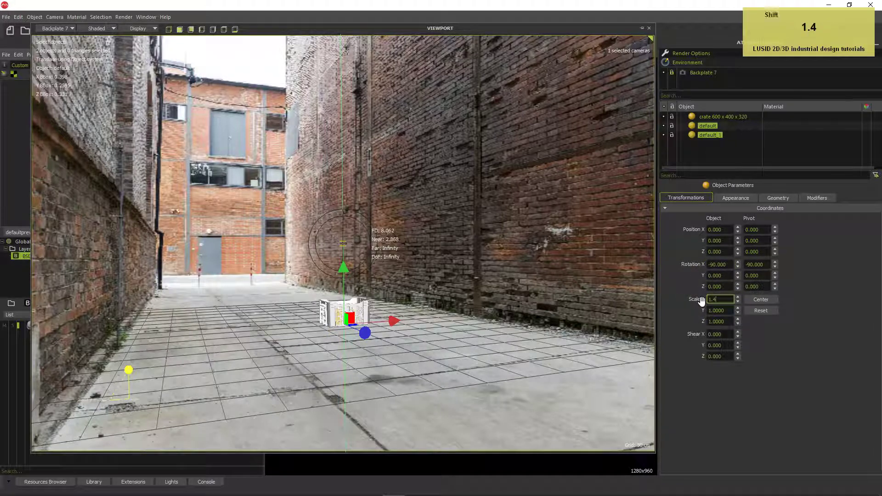
key("Return")
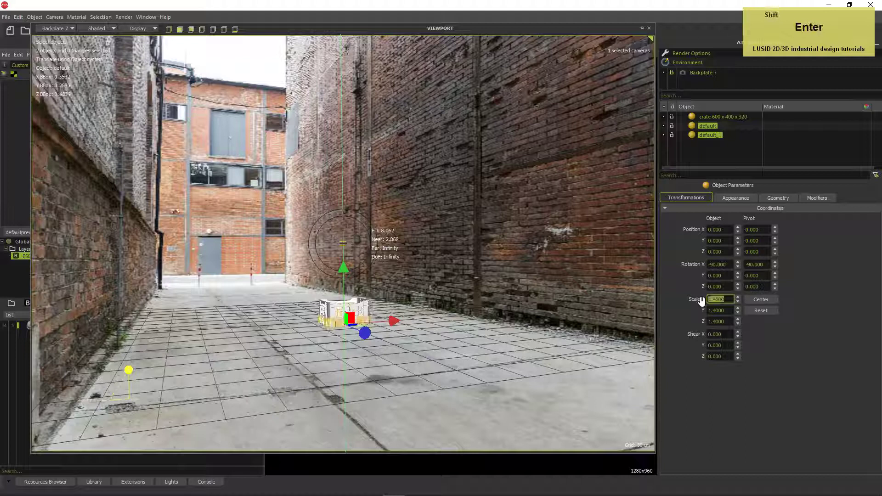
left_click(729, 164)
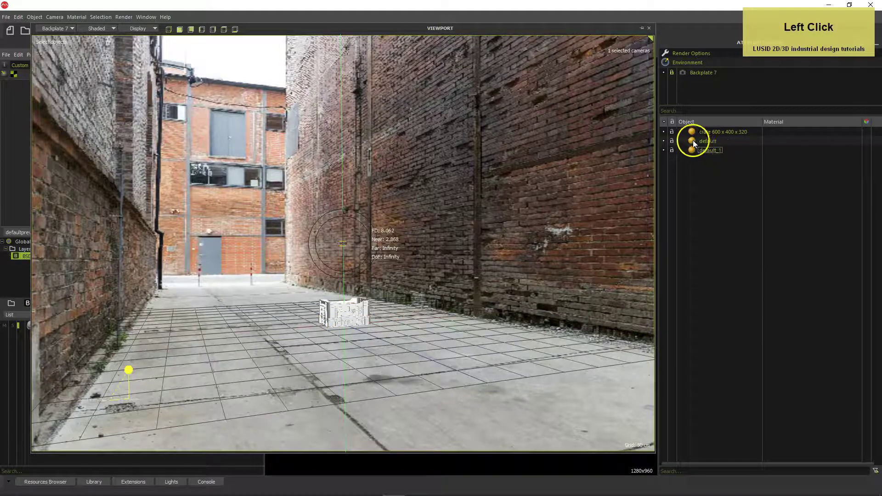
left_click(693, 140)
left_click_drag(324, 321, 384, 349)
key("ctrl+z")
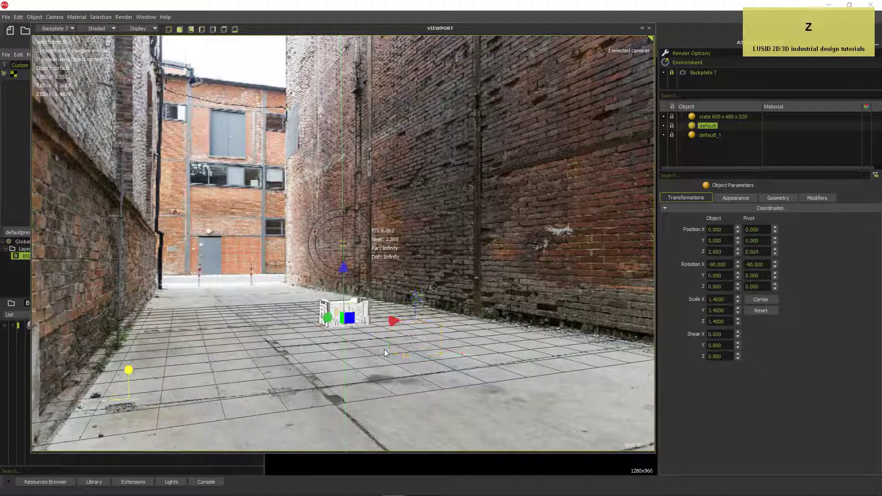
Step: Rename the object called default as crate 400 x 240 x 260
double_click(705, 125)
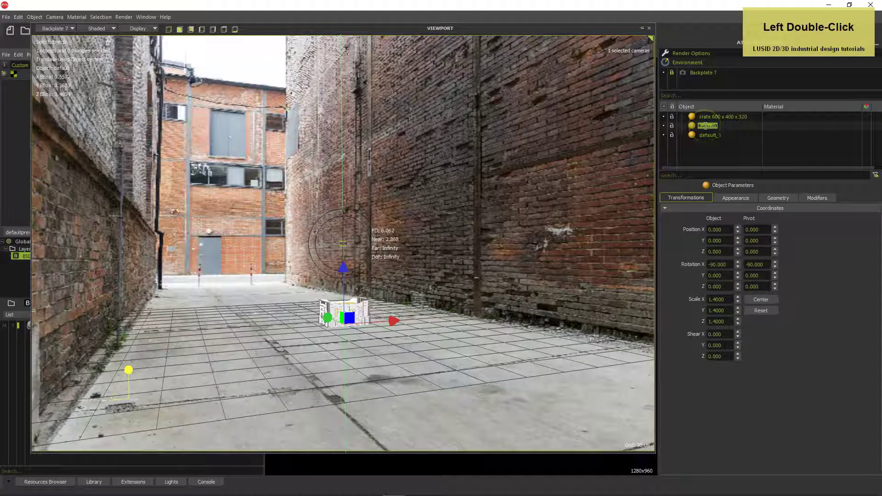
type("crate ")
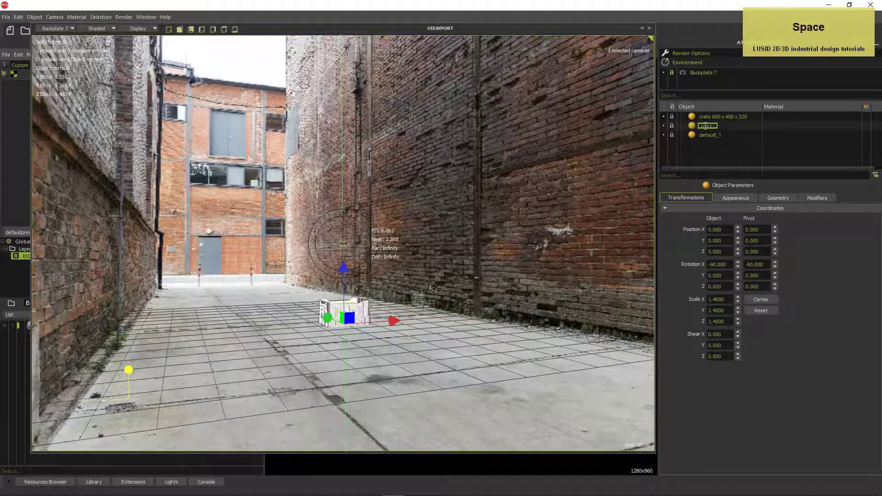
type("400 x 240 x 260")
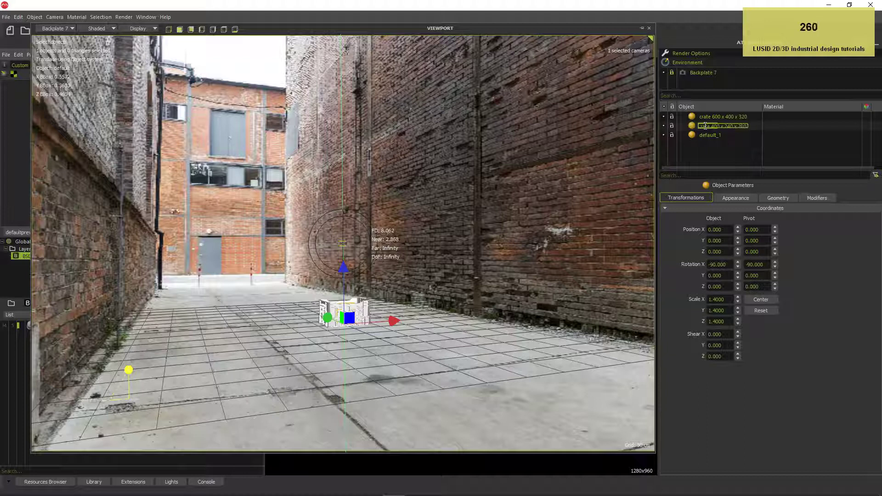
key("Return")
Step: Rename the object called default_1 as crate 600 x 400 x 120
left_click(705, 134)
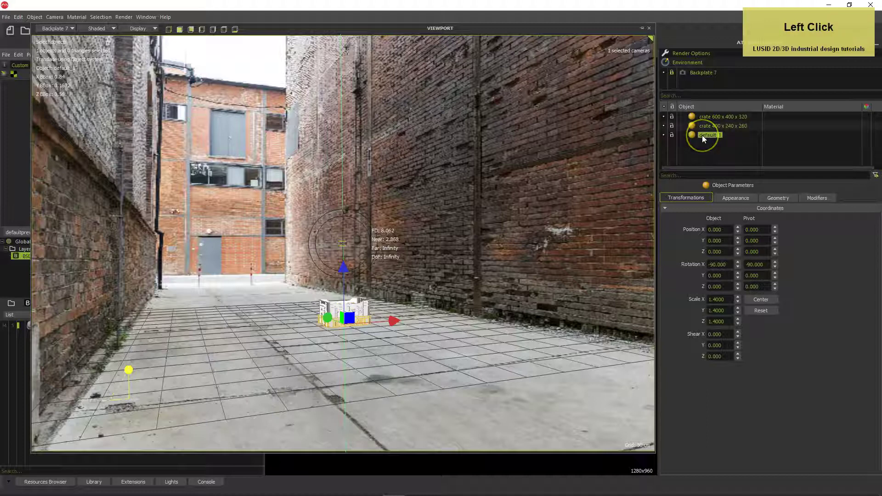
double_click(703, 135)
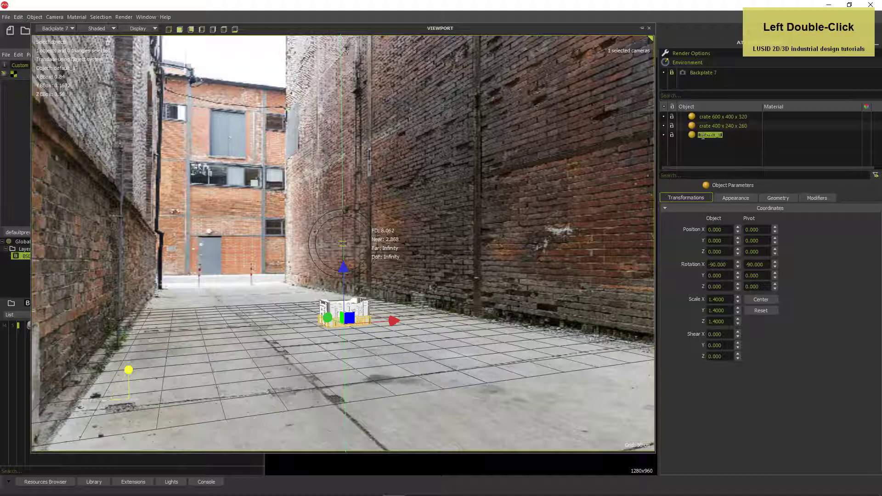
type("crate 600 x ")
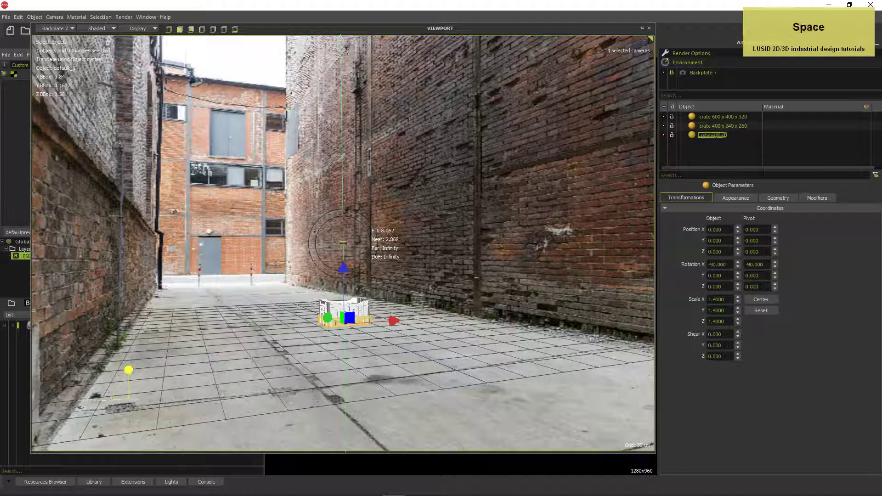
type("400 x ")
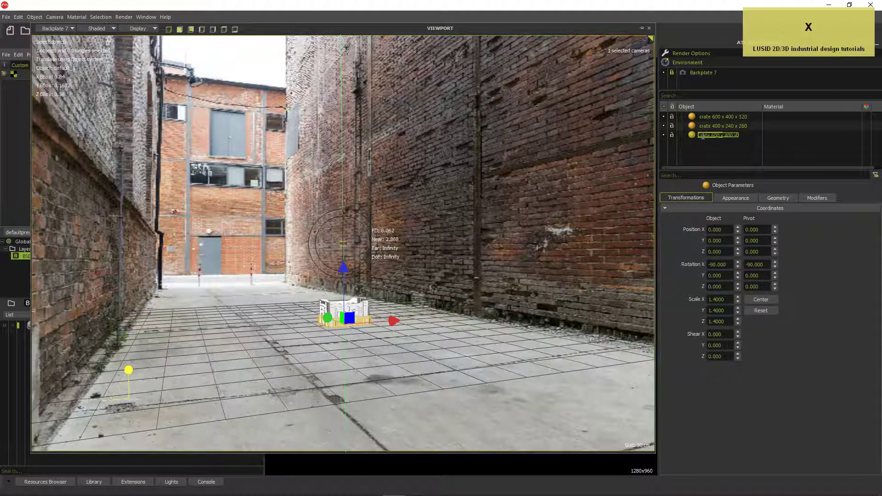
type("120")
key("Return")
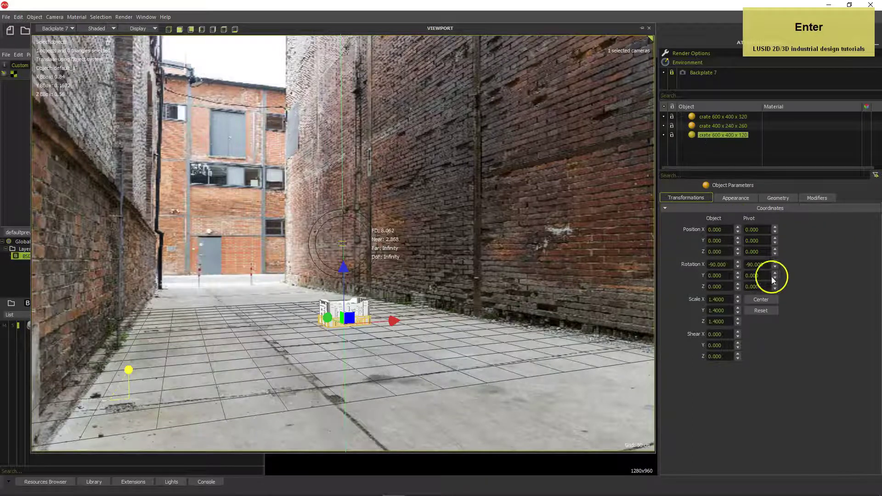
Step: Reset the pivots of crate 600 x 400 x 120 and crate 400 x 240 x 260
left_click(761, 311)
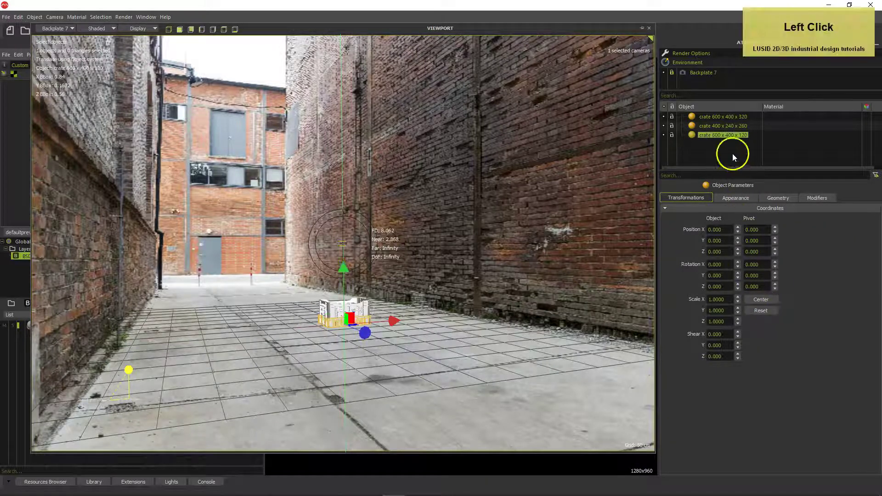
left_click(721, 126)
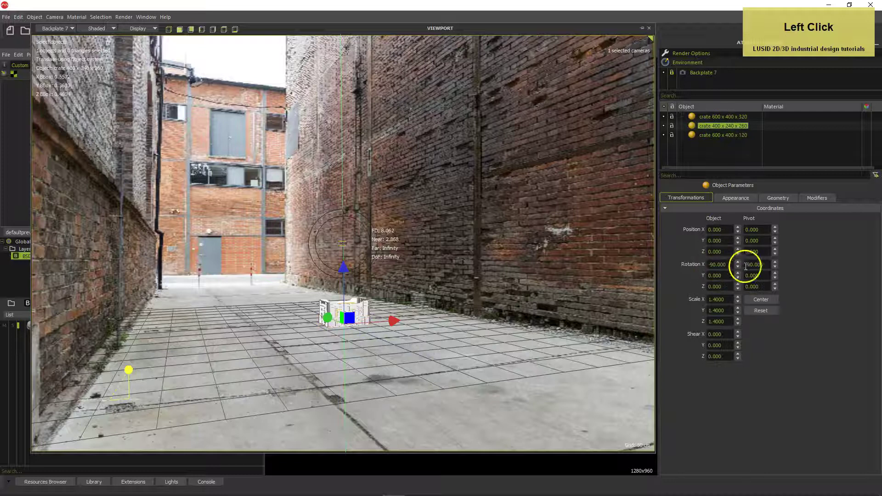
left_click(761, 310)
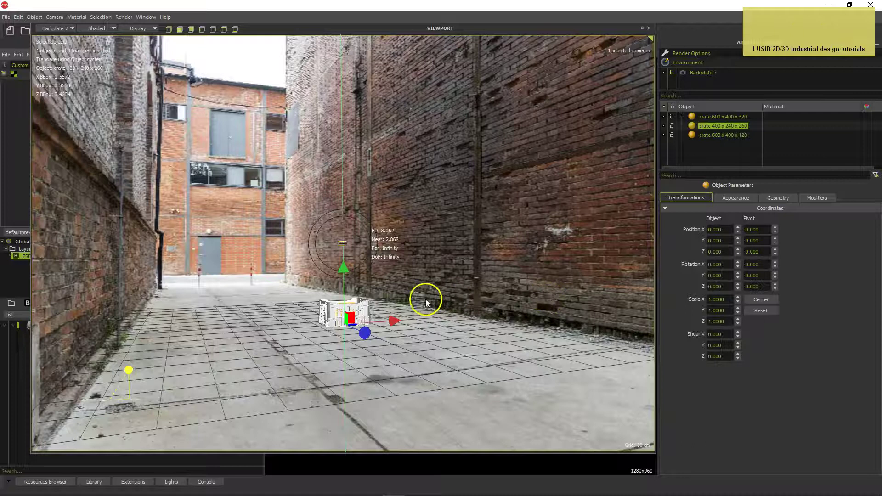
Step: Move crate 400 x 240 x 260 forward towards the right-hand wall and crate 600 x 400 x 120 forward towards the left-hand wall
left_click_drag(367, 333, 468, 409)
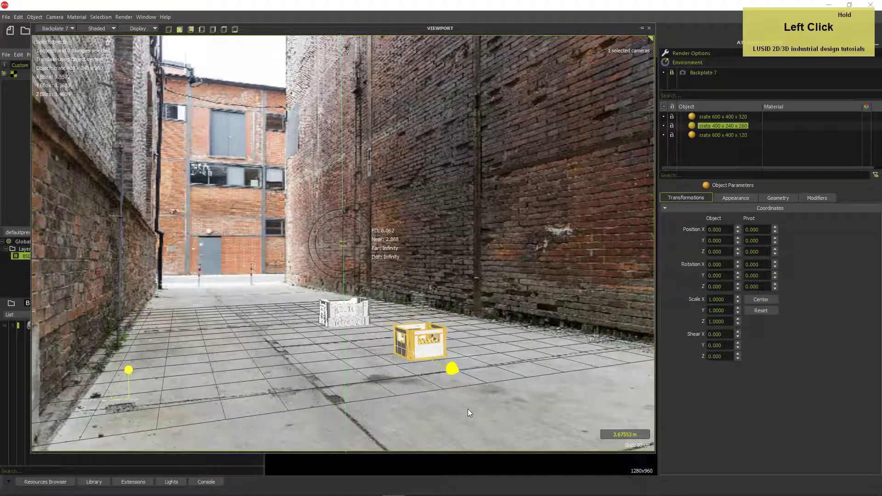
left_click_drag(469, 351, 537, 374)
left_click(714, 135)
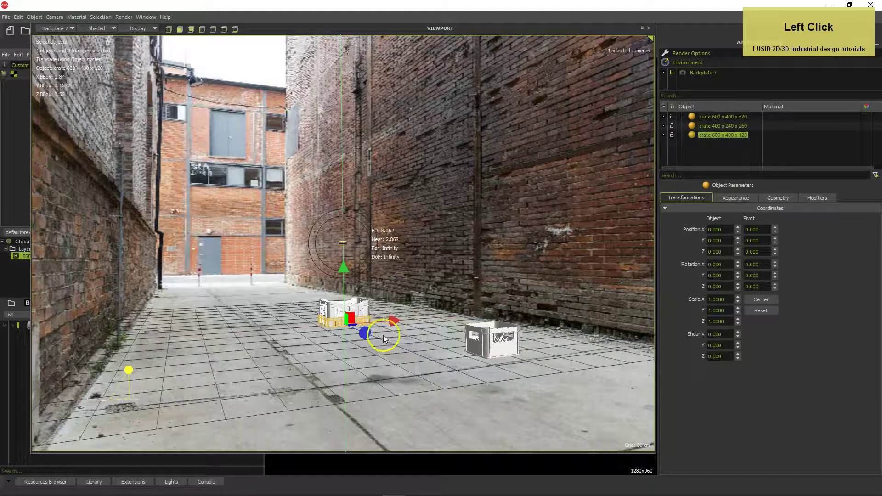
left_click_drag(394, 325, 281, 339)
left_click_drag(227, 344, 254, 389)
left_click_drag(293, 358, 288, 361)
Step: Move crate 600 x 400 x 320 forward between the other two crates, to about X -0.318 and Z 0.930
left_click(355, 309)
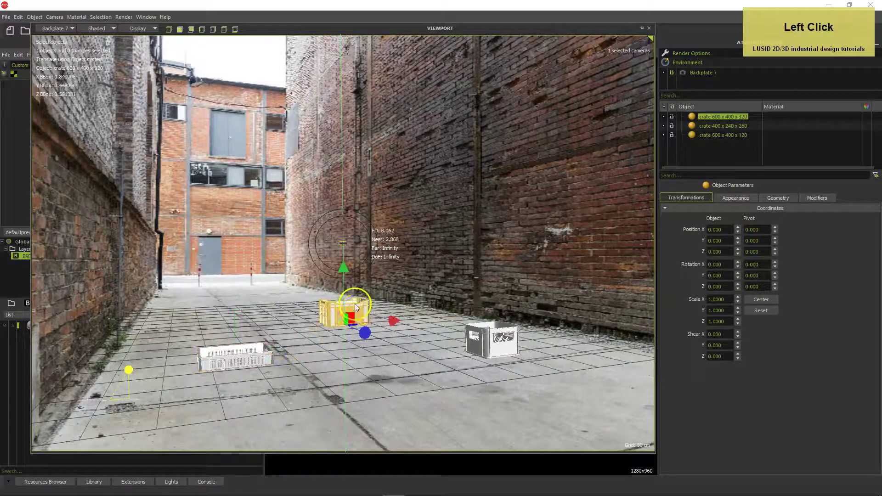
left_click_drag(361, 325, 409, 369)
left_click_drag(427, 341, 353, 361)
left_click_drag(384, 333, 398, 354)
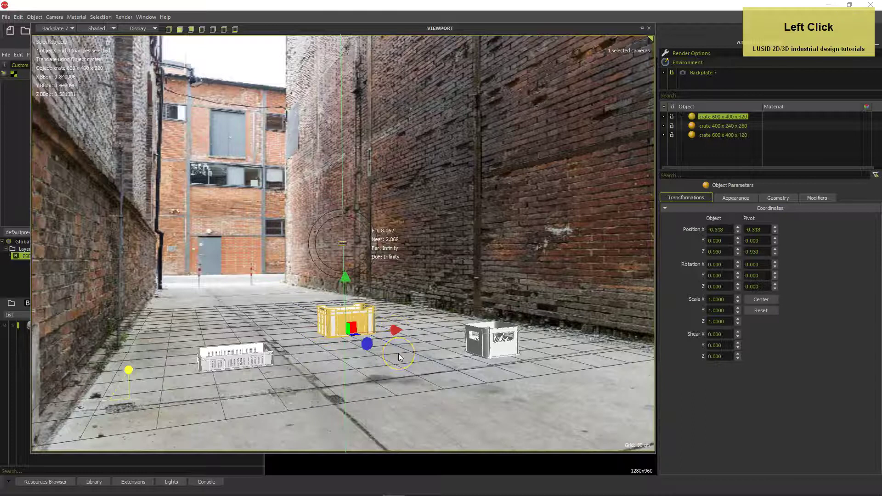
left_click(710, 152)
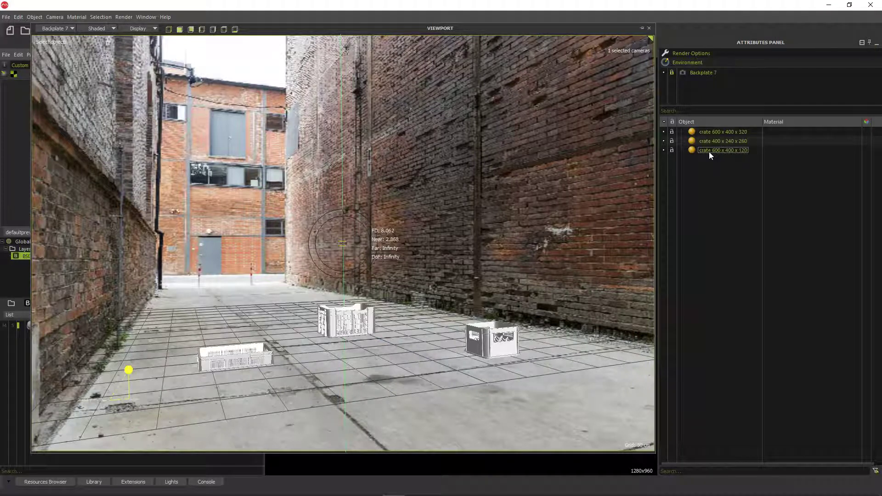
Step: Uncover the material editor, start importing a material into the scene and browse to the Materials folder in Maxwell Render tutorials
left_click(586, 89)
left_click(333, 26)
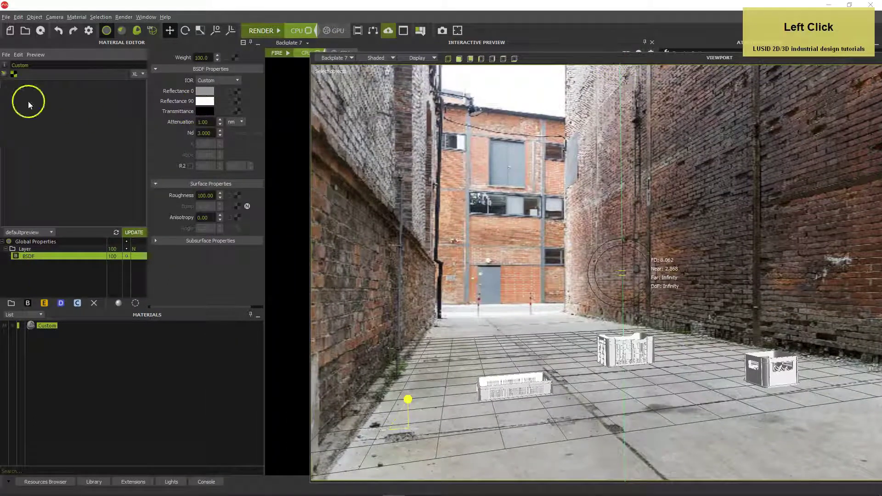
left_click_drag(7, 55, 15, 73)
left_click(175, 79)
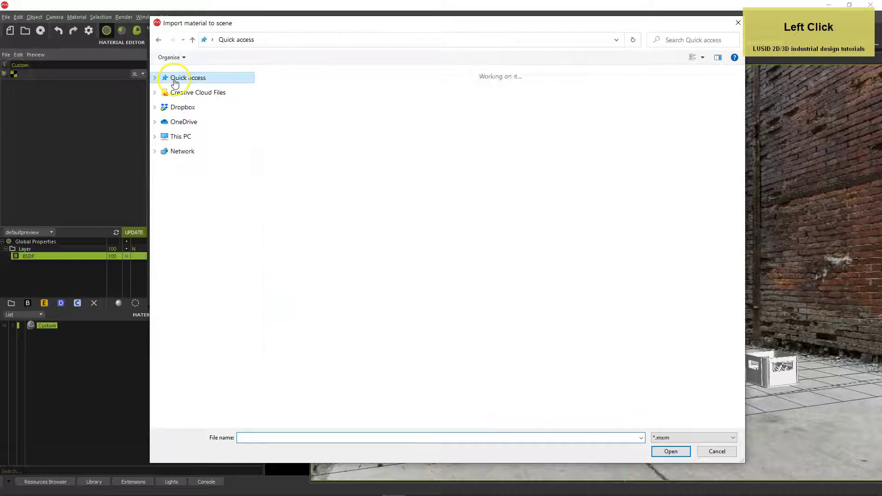
double_click(285, 133)
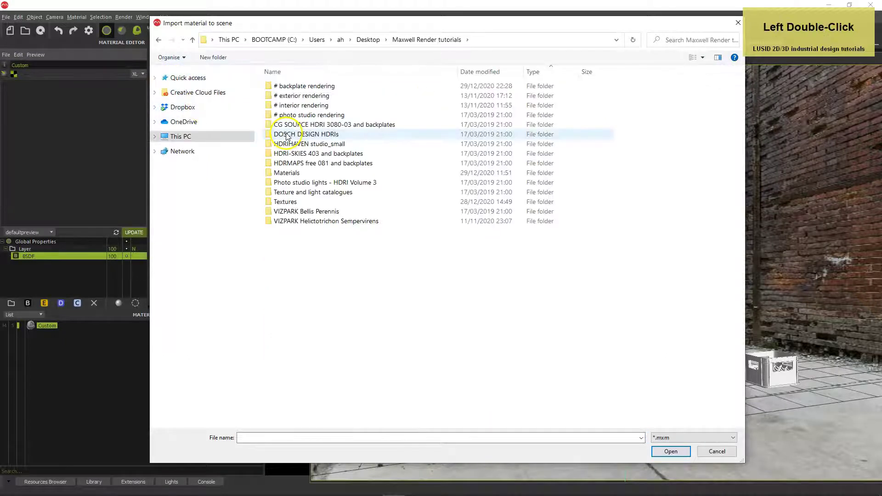
double_click(271, 177)
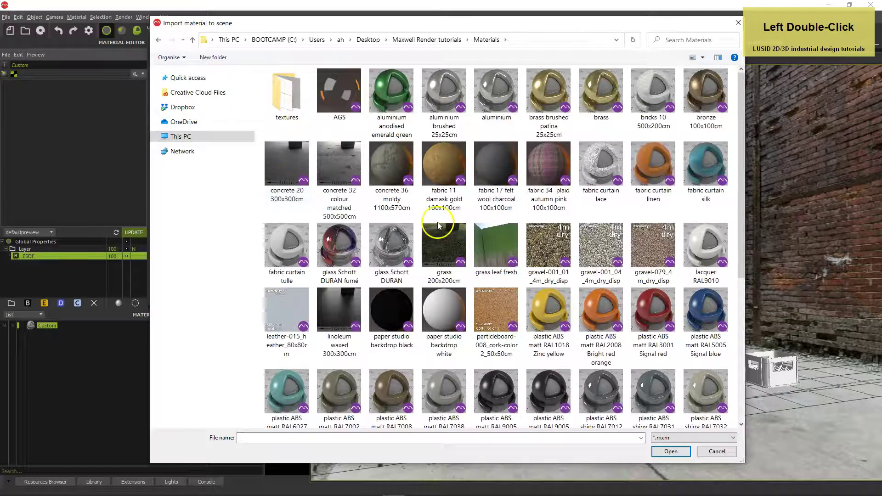
Step: Import plastic ABS matt RAL2008 Bright red orange, RAL6027 Light green and RAL7038 Agate grey, embedding all three in the scene
scroll(561, 238, "down", 5)
scroll(561, 238, "up", 3)
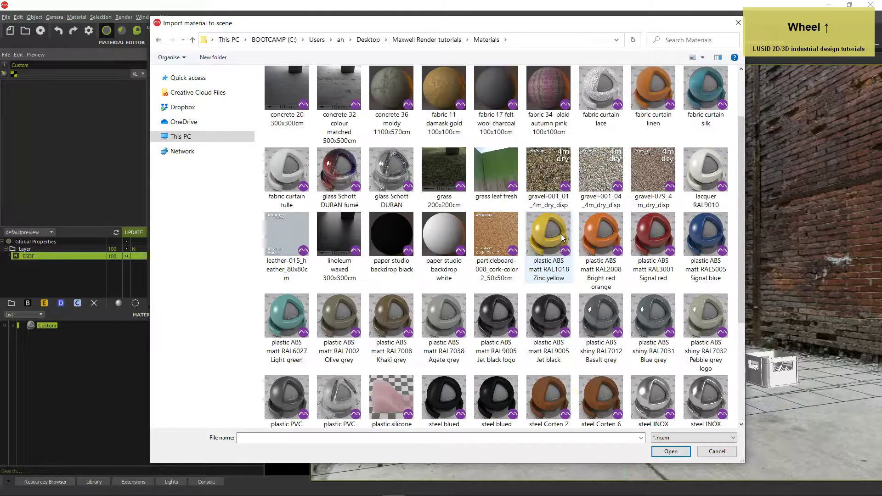
left_click(603, 234)
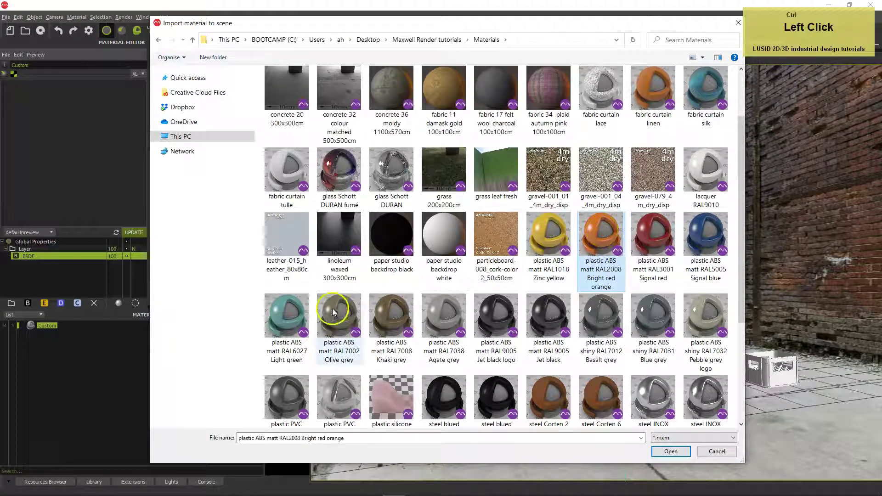
left_click(288, 320, "ctrl")
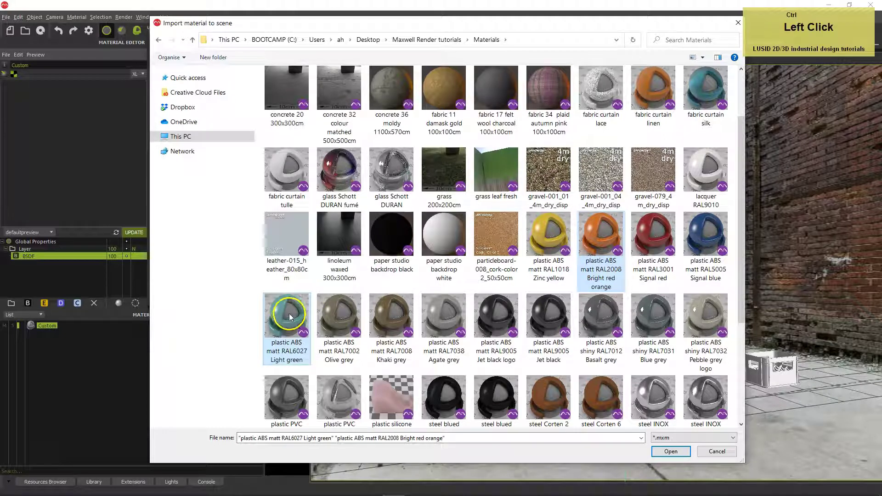
key("ctrl")
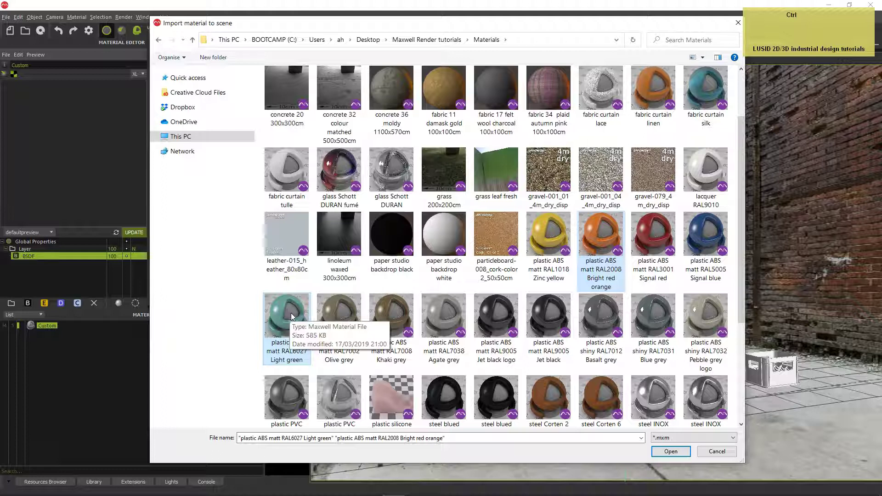
left_click(445, 316, "ctrl")
key("Return")
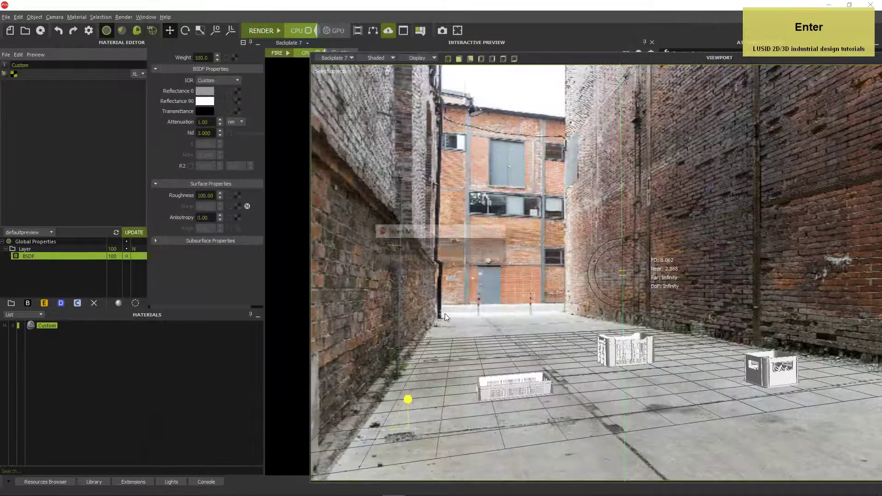
left_click(404, 261)
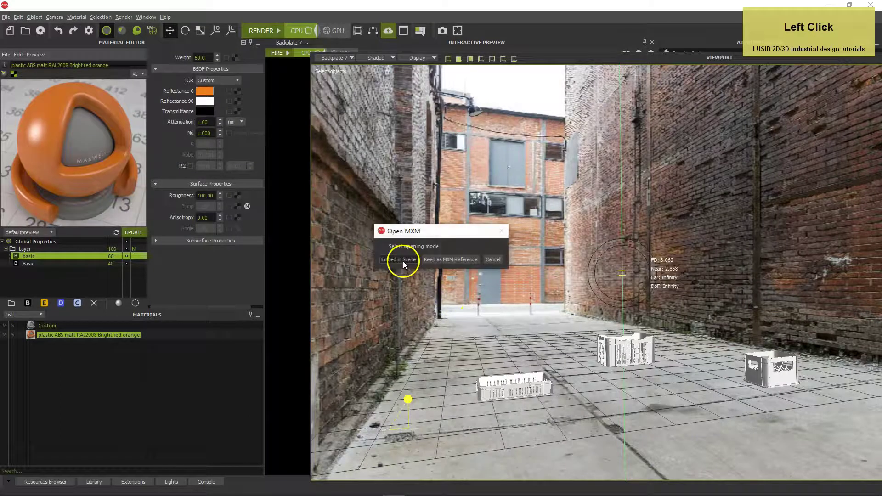
left_click(403, 260)
left_click(404, 260)
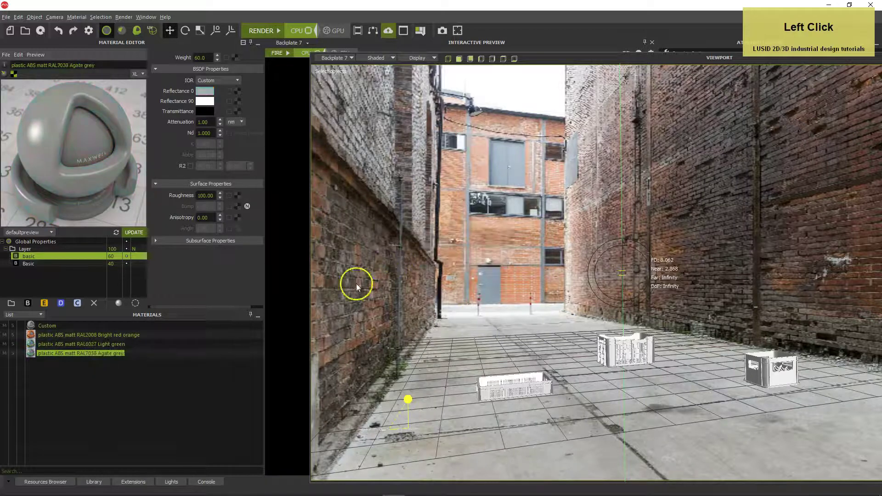
Step: Apply Bright red orange to crate 600 x 400 x 120, Light green to crate 400 x 240 x 260 and Agate grey to crate 600 x 400 x 320
left_click(33, 336)
left_click_drag(33, 338, 501, 392)
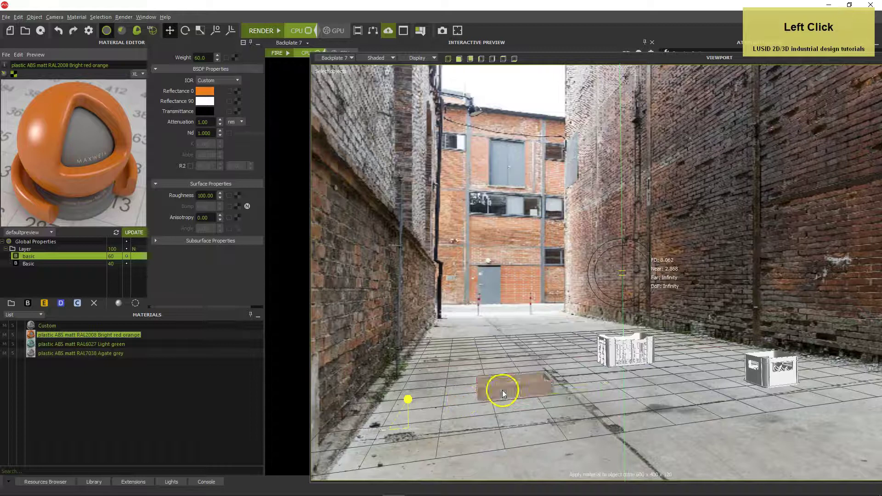
left_click(32, 346)
left_click_drag(32, 346, 764, 372)
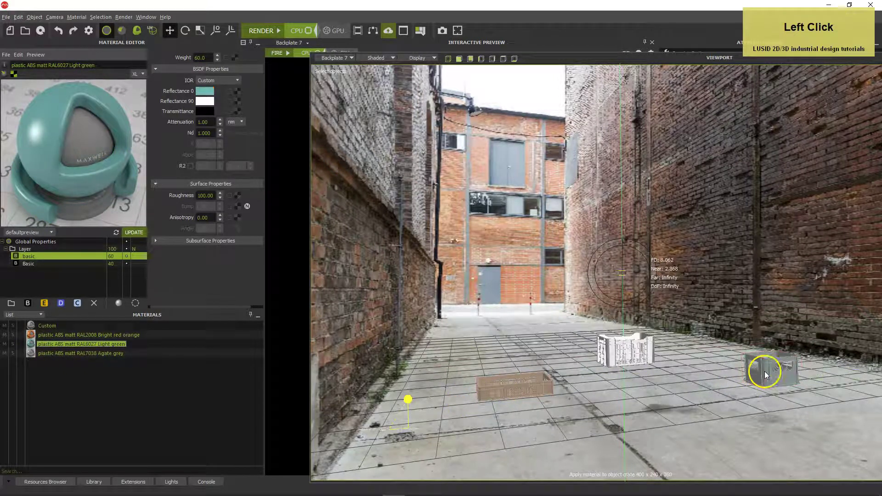
left_click(60, 355)
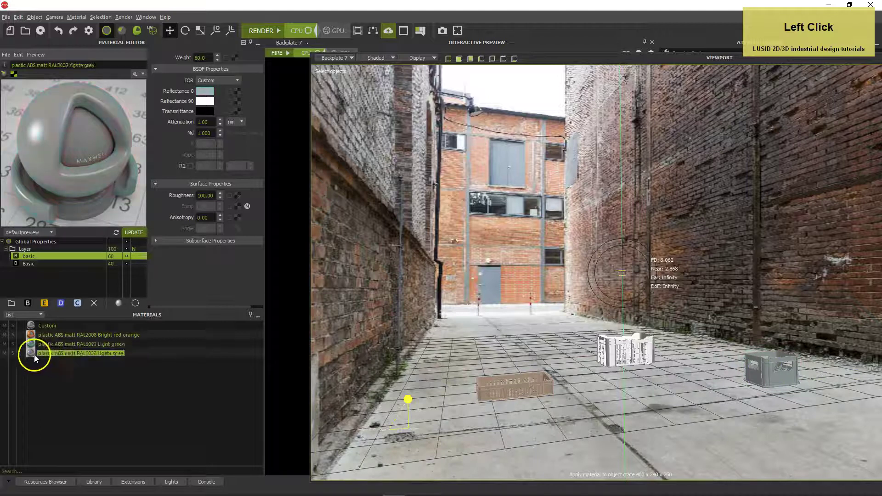
mouse_move(31, 353)
left_mouse_down()
mouse_move(524, 381)
mouse_move(611, 355)
left_mouse_up()
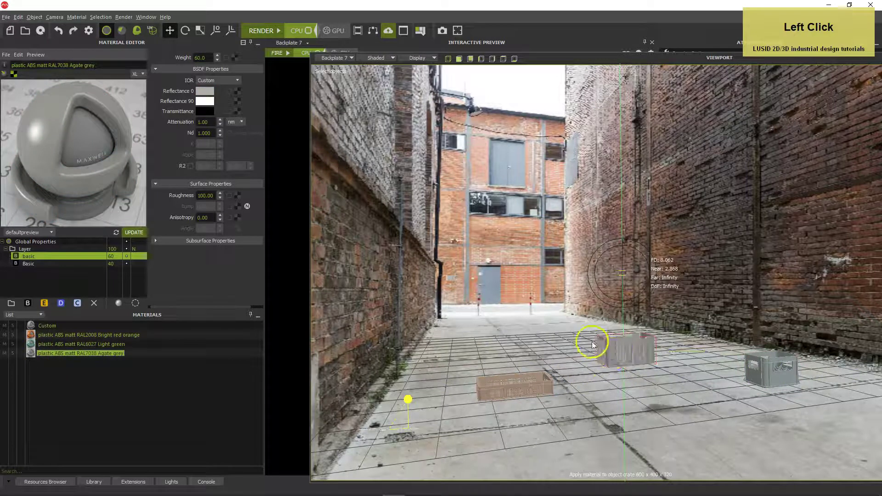
Step: Try the Hidden line display mode in the viewport and return it to Shaded
left_click(381, 58)
left_click(384, 82)
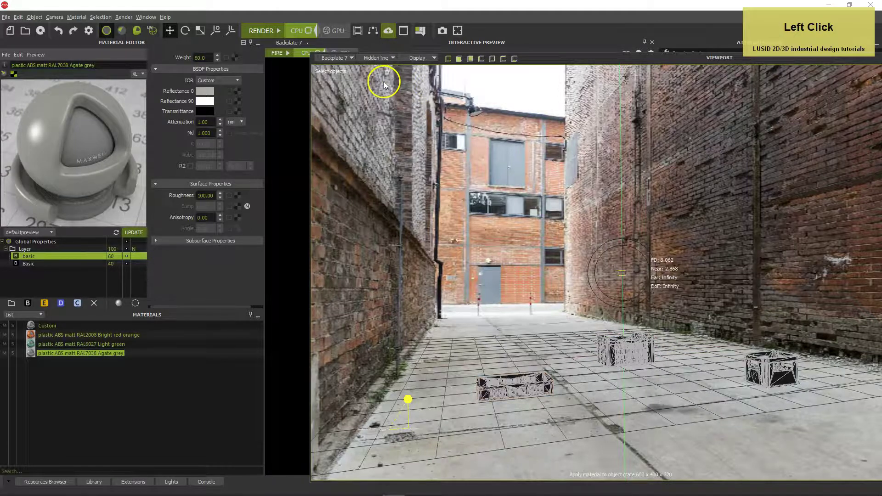
left_click(381, 58)
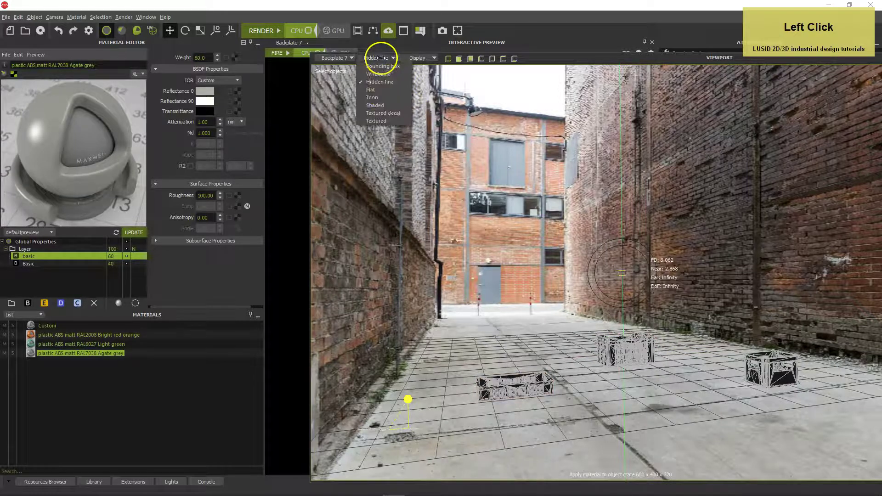
left_click(384, 106)
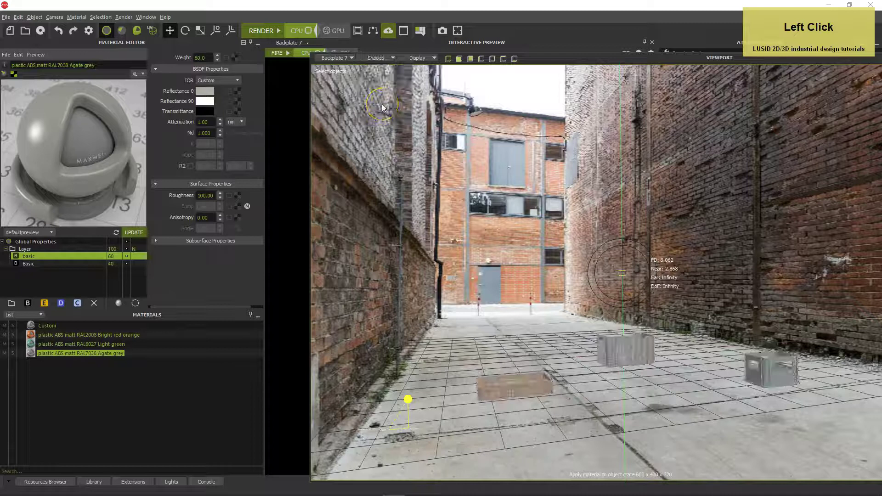
Step: Enable Floating Shadows for FIRE in the extra render options, collapsing the other sections and moving the viewport aside to reach them
left_click(600, 59)
left_click_drag(600, 58, 323, 33)
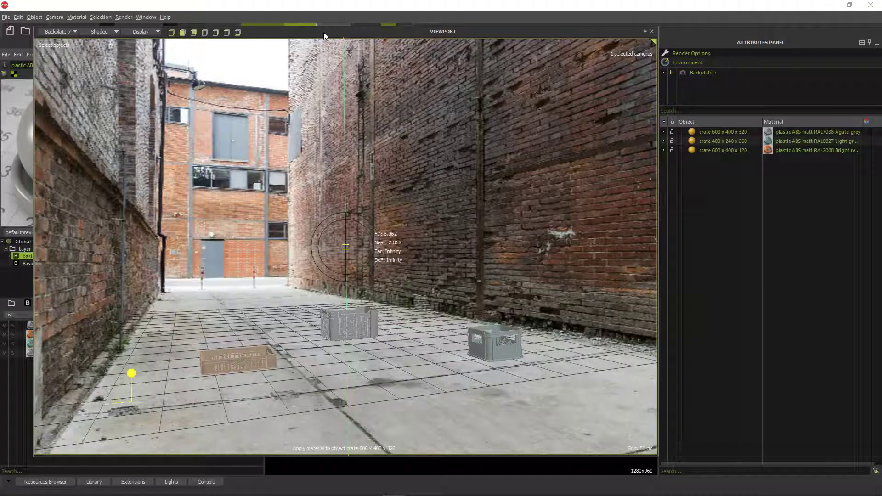
left_click(708, 54)
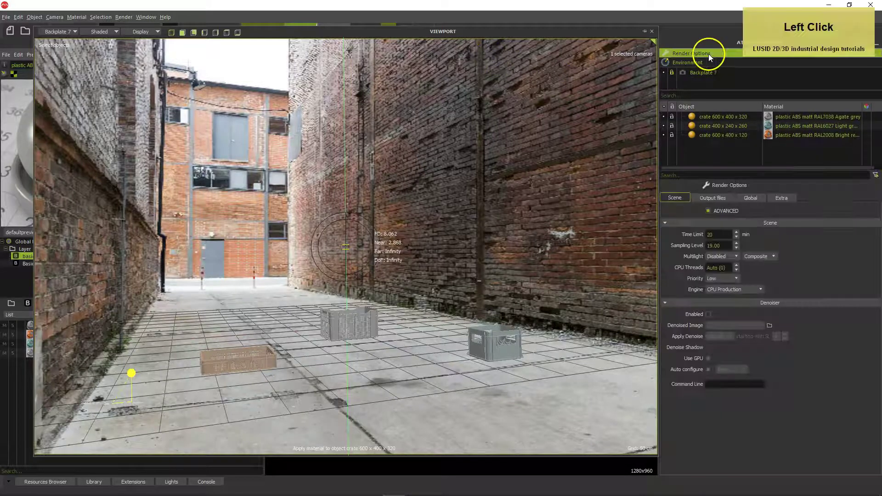
left_click(782, 198)
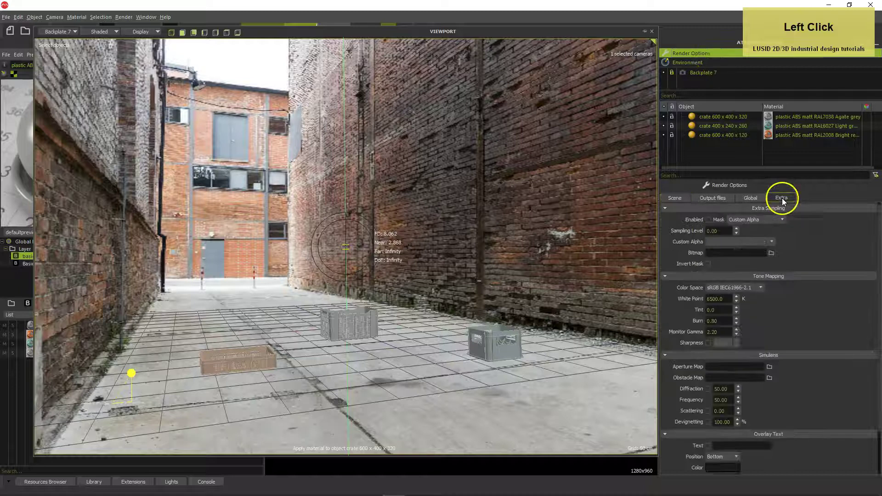
left_click(674, 210)
left_click(671, 216)
left_click(671, 225)
left_click(671, 235)
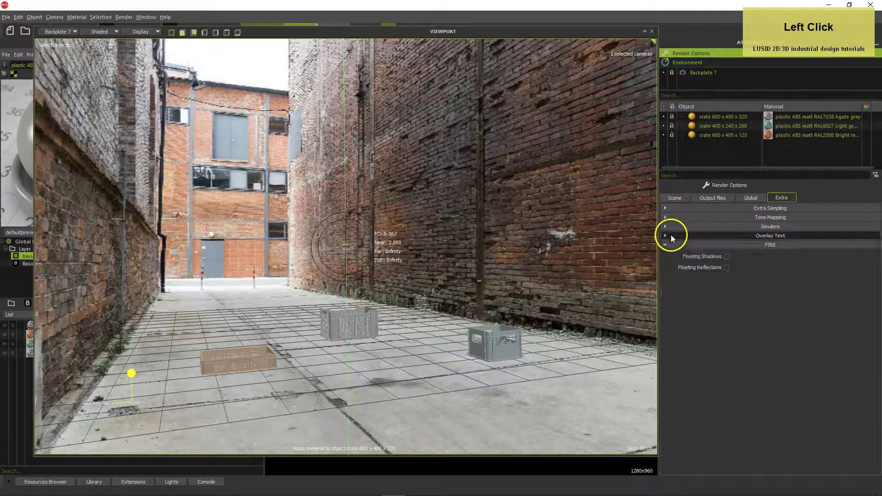
left_click(727, 257)
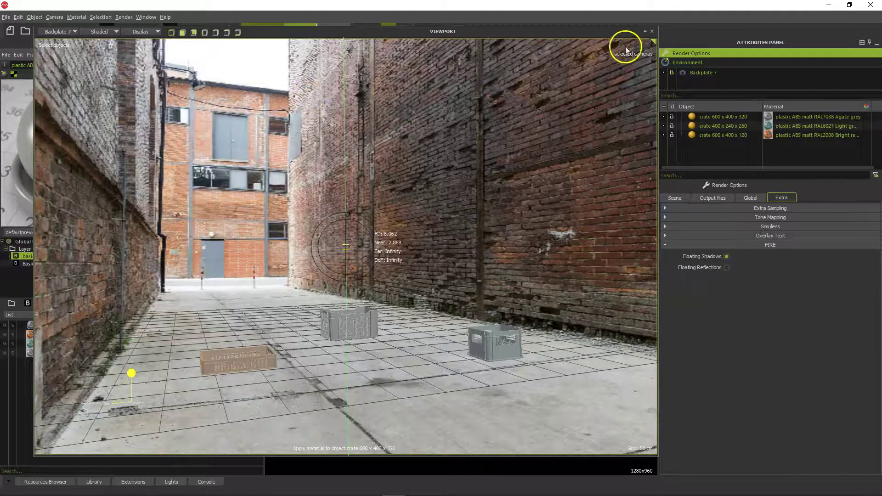
Step: Dock the viewport again and run the FIRE interactive preview in an enlarged floating window that leaves the green crate accessible
left_click(644, 32)
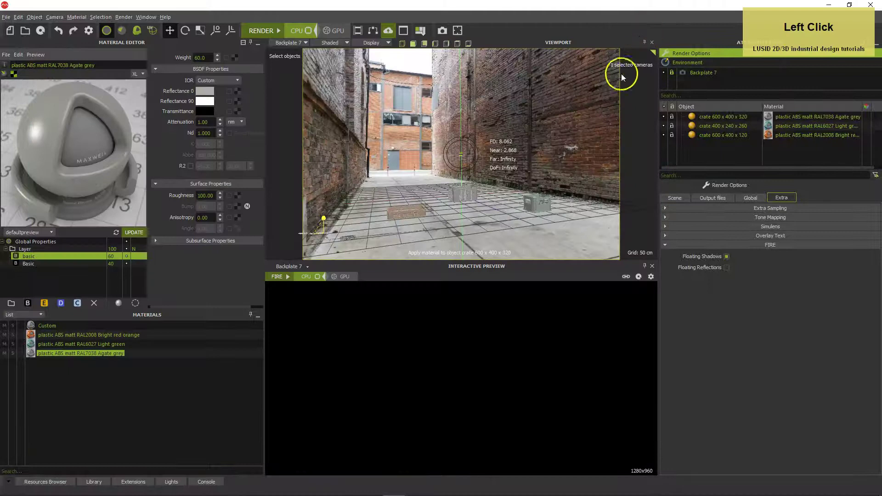
left_click(286, 277)
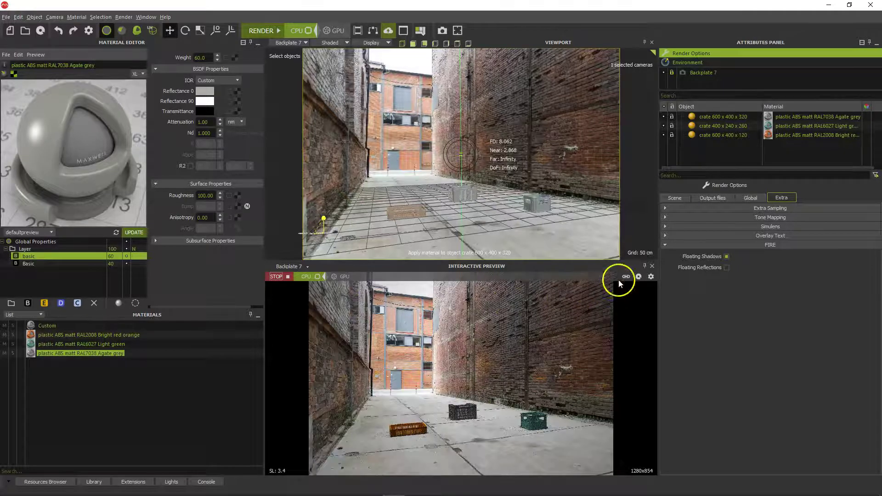
left_click(645, 266)
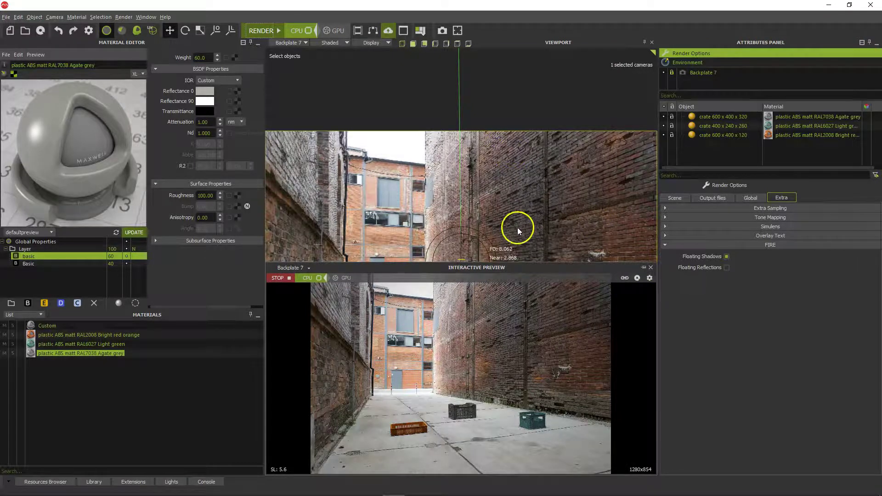
left_click_drag(530, 266, 351, 54)
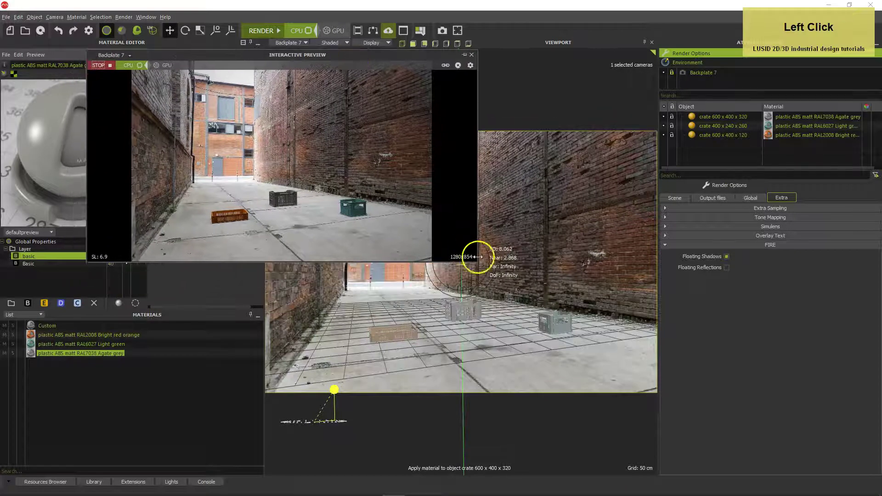
left_click_drag(476, 262, 566, 378)
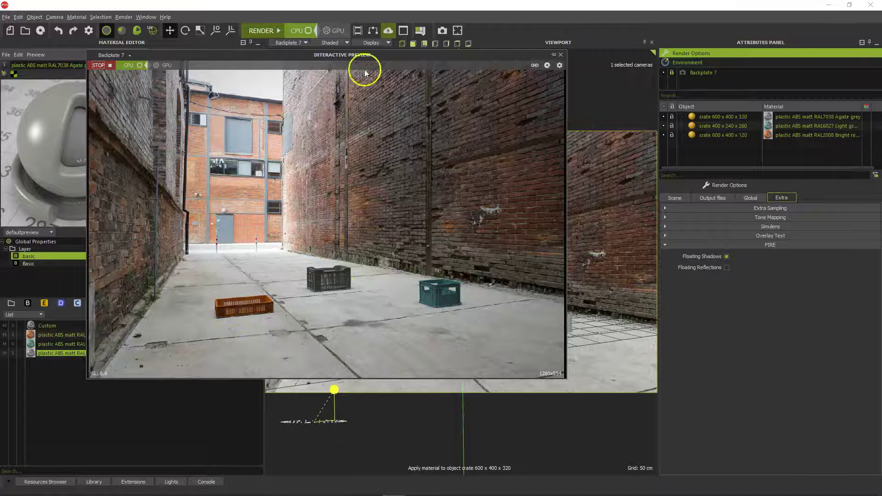
left_click_drag(384, 55, 340, 113)
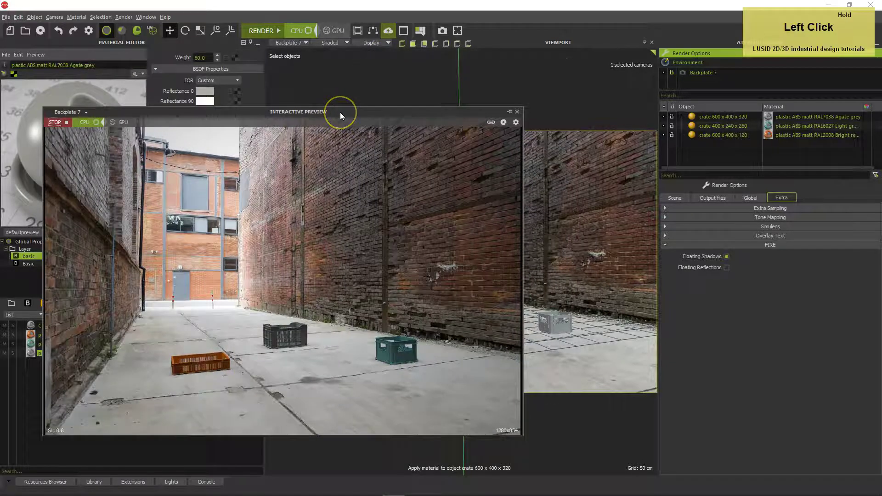
Step: Try lifting crate 400 x 240 x 260 to about 0.056 in Y and return its Y position to 0
left_click(559, 322)
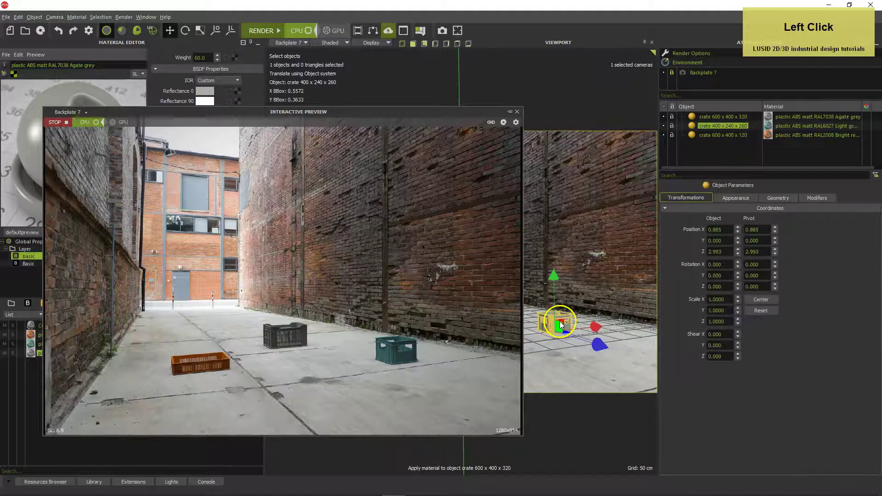
mouse_move(556, 280)
left_mouse_down()
mouse_move(556, 266)
mouse_move(556, 274)
left_mouse_up()
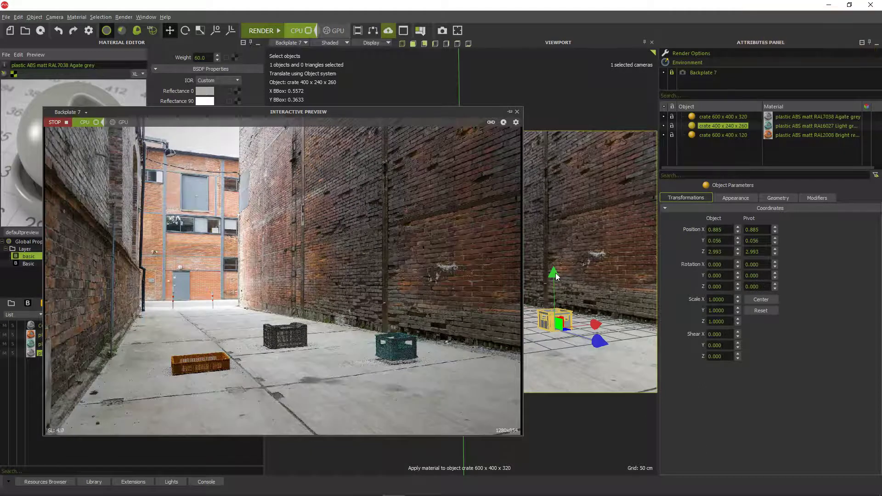
left_click(721, 240)
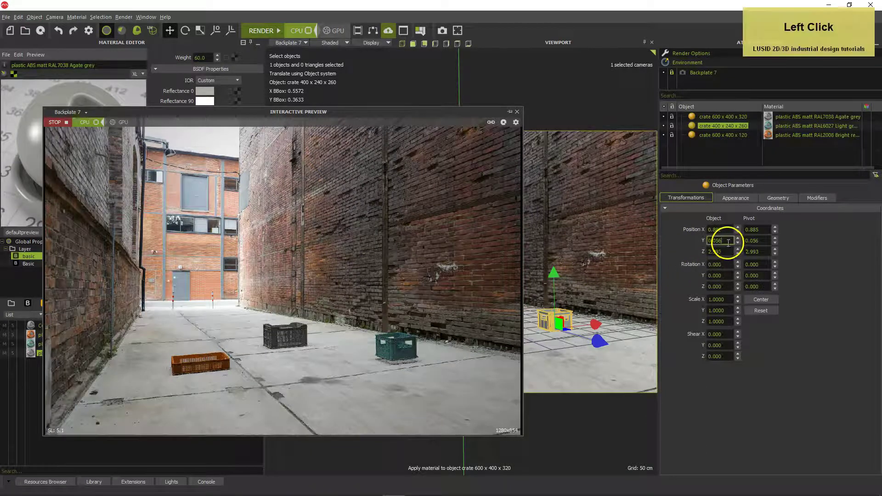
type("0")
key("Return")
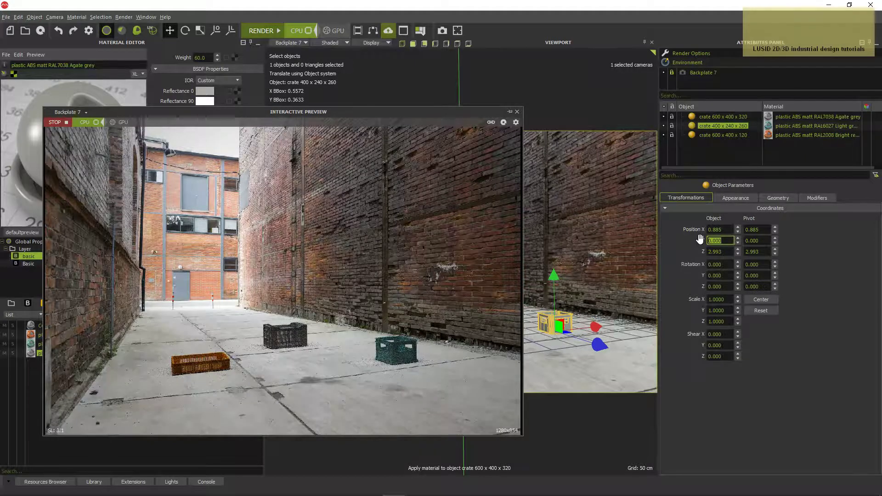
Step: Set the shutter of the Backplate 7 camera to 100 1/s
left_click(681, 72)
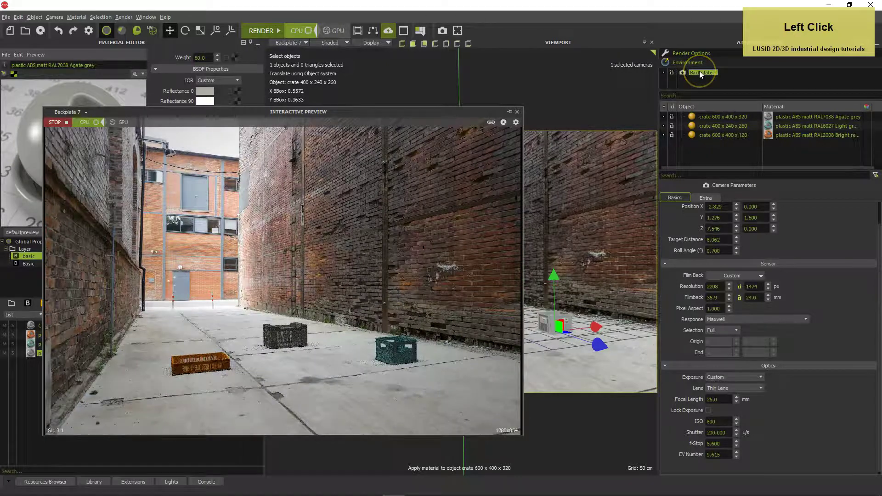
left_click(732, 433)
type("1")
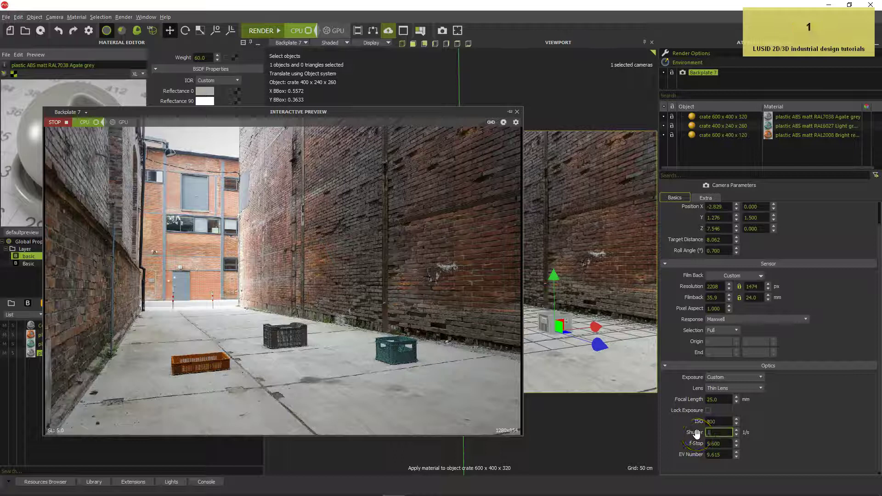
type("00")
key("Return")
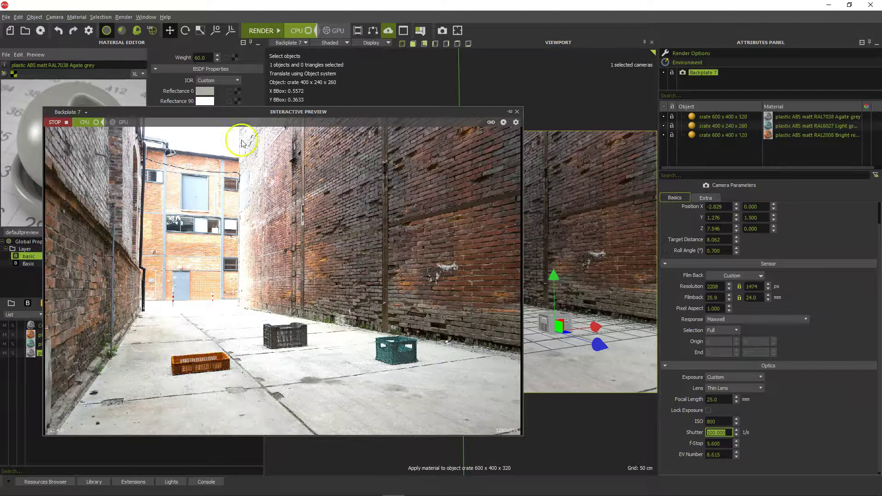
Step: Move the interactive preview aside and set the camera's focus point on crate 600 x 400 x 320 in the viewport
left_click_drag(235, 113, 483, 352)
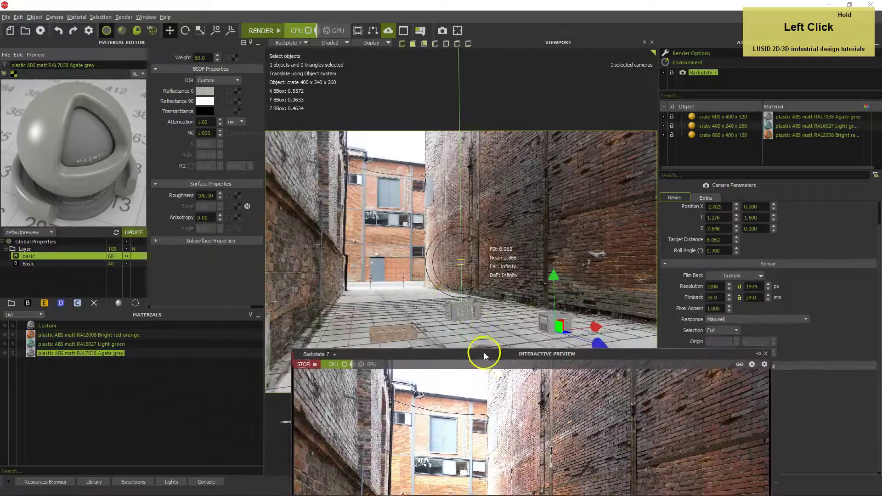
right_click(491, 309)
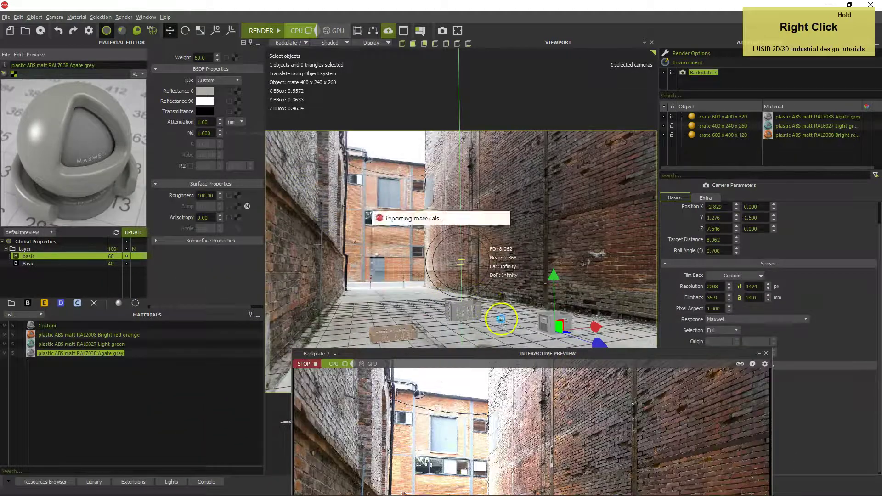
right_click(498, 312)
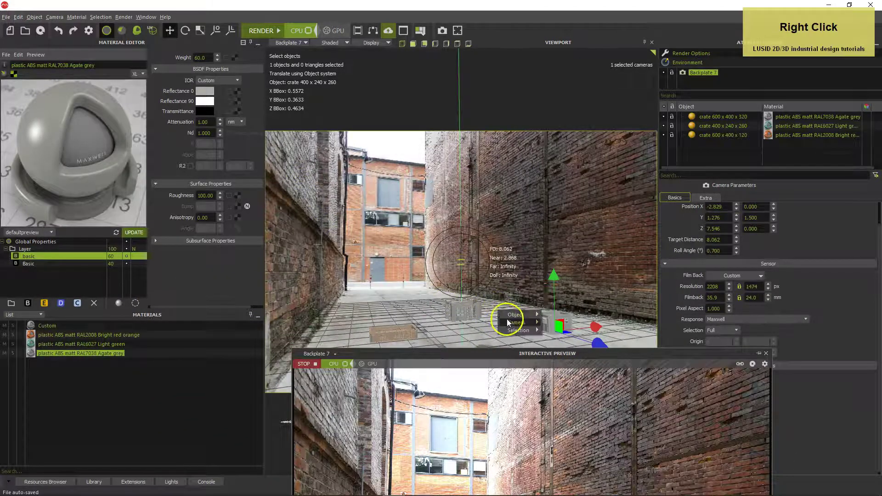
mouse_move(513, 323)
left_click(560, 352)
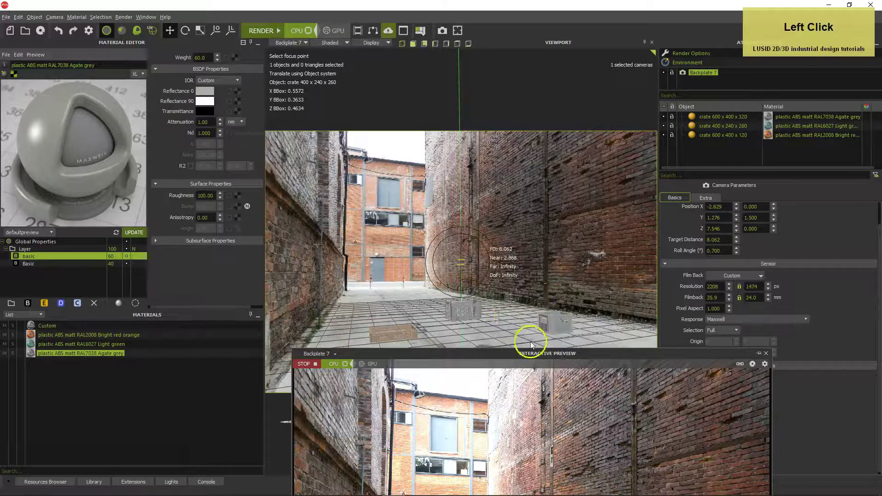
left_click(471, 313)
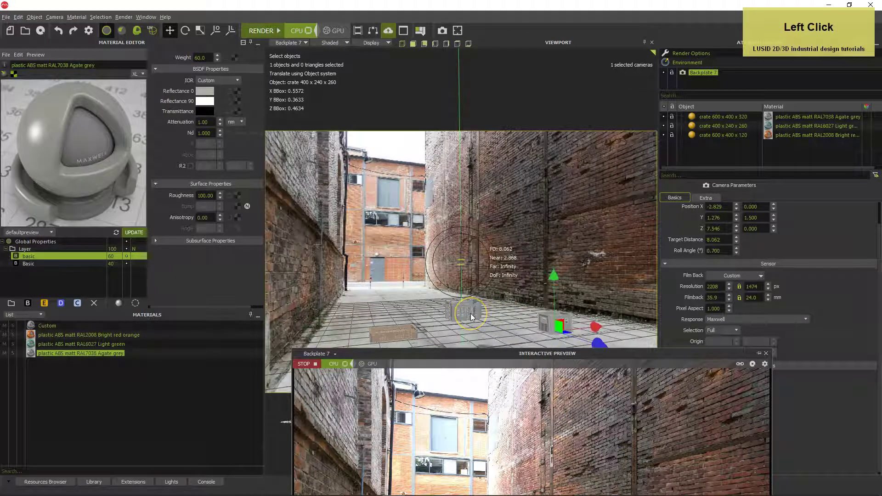
right_click(448, 319)
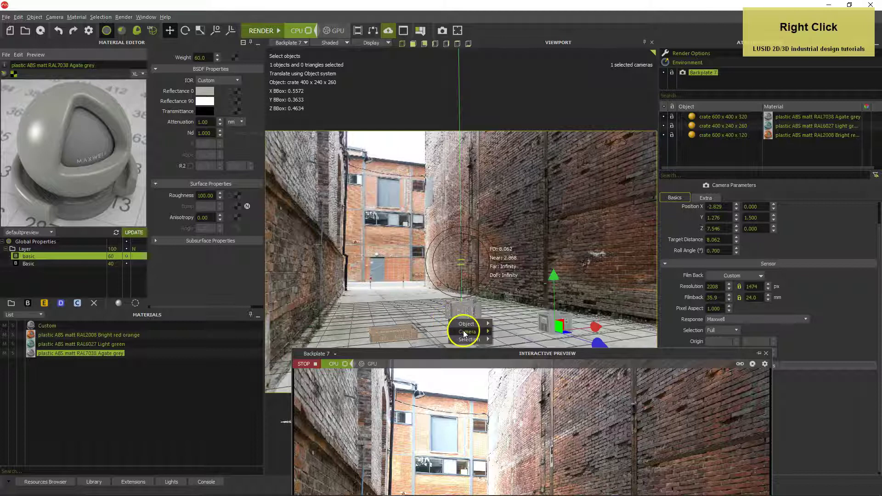
mouse_move(467, 332)
left_click(506, 361)
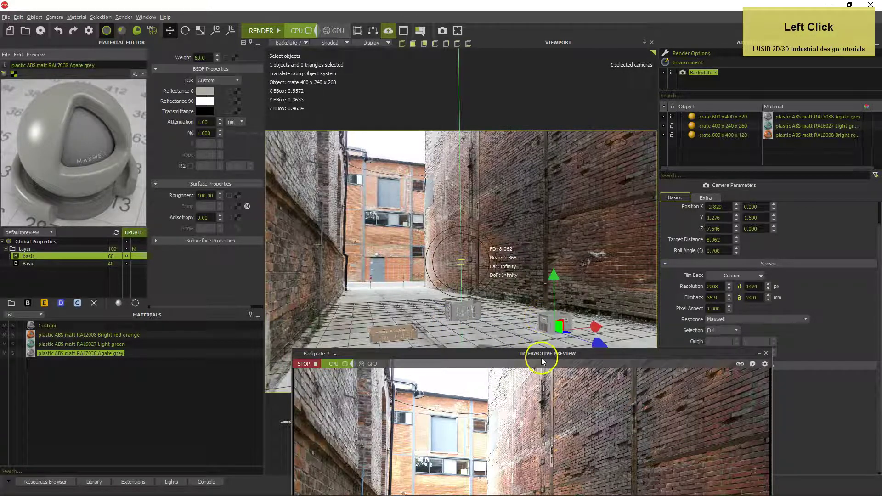
Step: Bring the interactive preview back up, dock it below the viewport and slightly enlarge its pane
left_click_drag(511, 353, 379, 73)
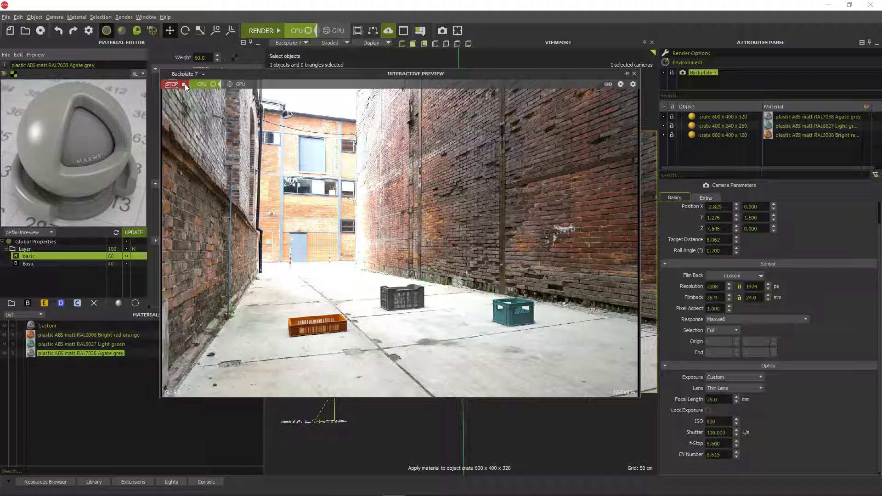
left_click(628, 73)
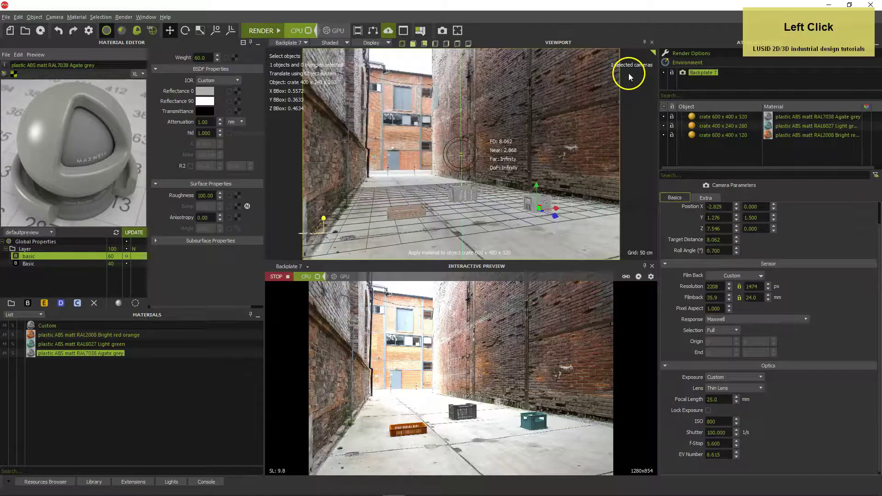
left_click_drag(586, 261, 586, 256)
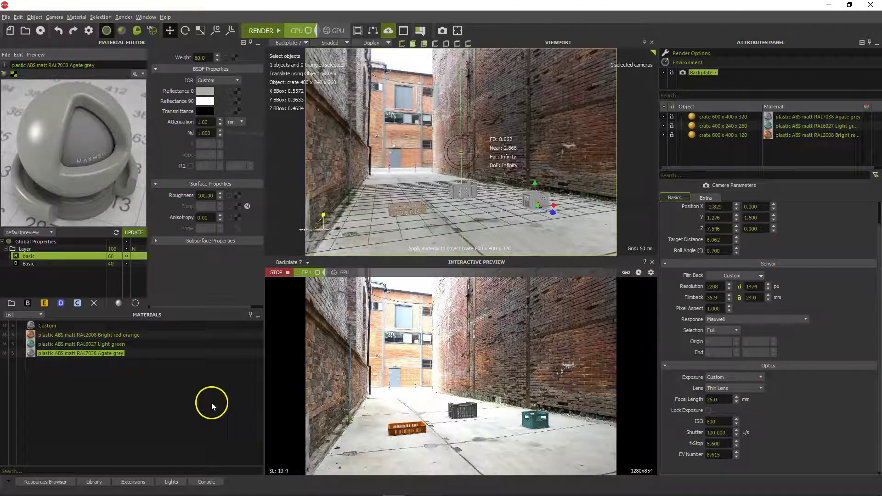
Step: Add the Plane_1x1 primitive from the standard library to the scene
left_click(96, 484)
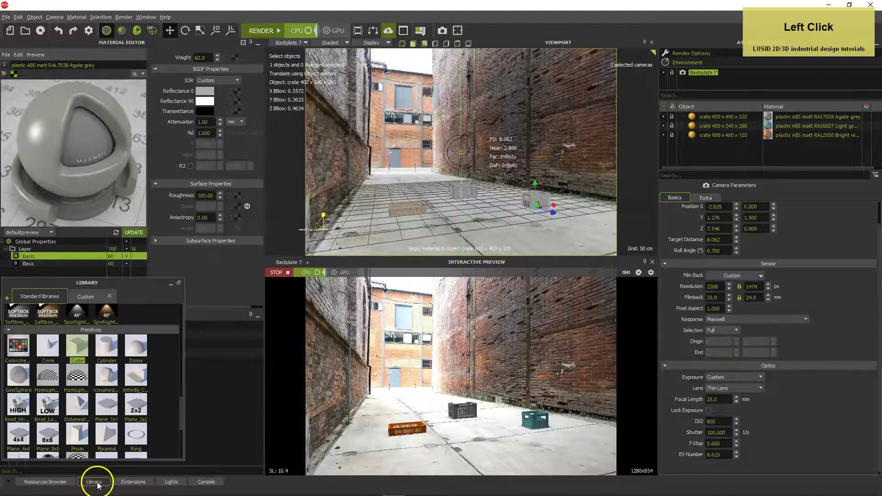
left_click(106, 406)
left_click_drag(106, 408, 457, 212)
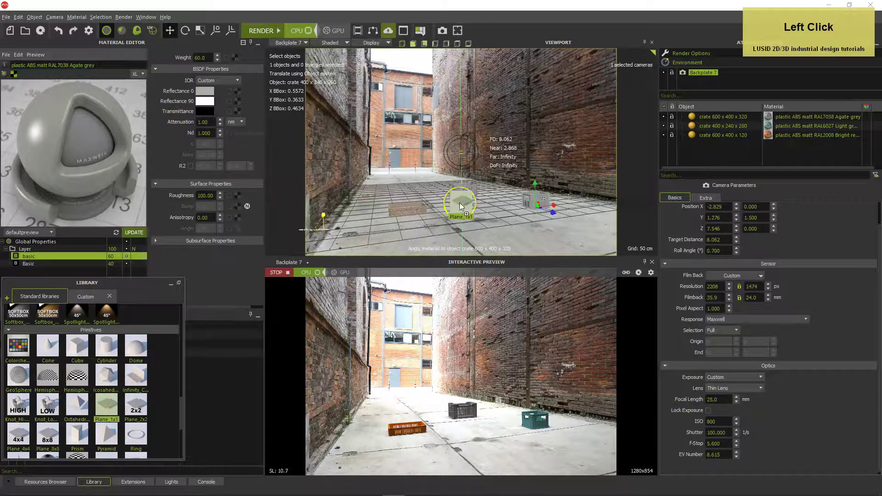
left_click_drag(455, 207, 455, 192)
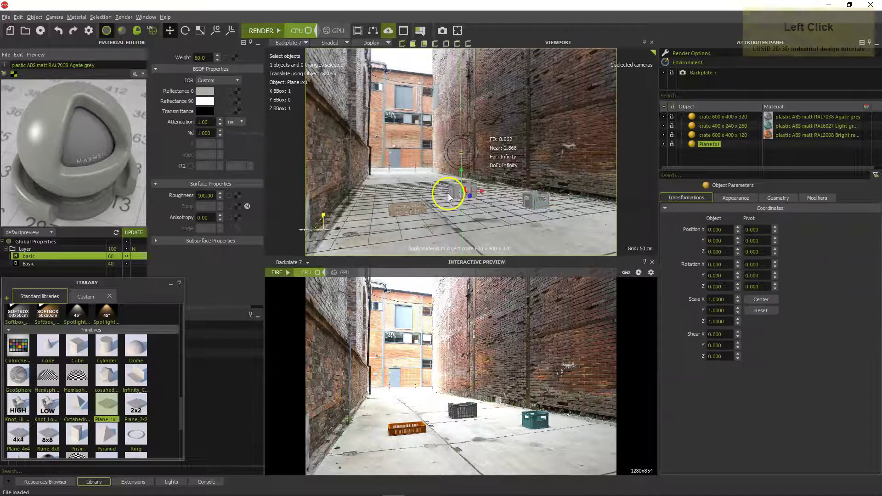
Step: Rotate Plane1x1 90° about X and scale it uniformly to 4 on all axes
left_click(693, 145)
left_click(721, 266)
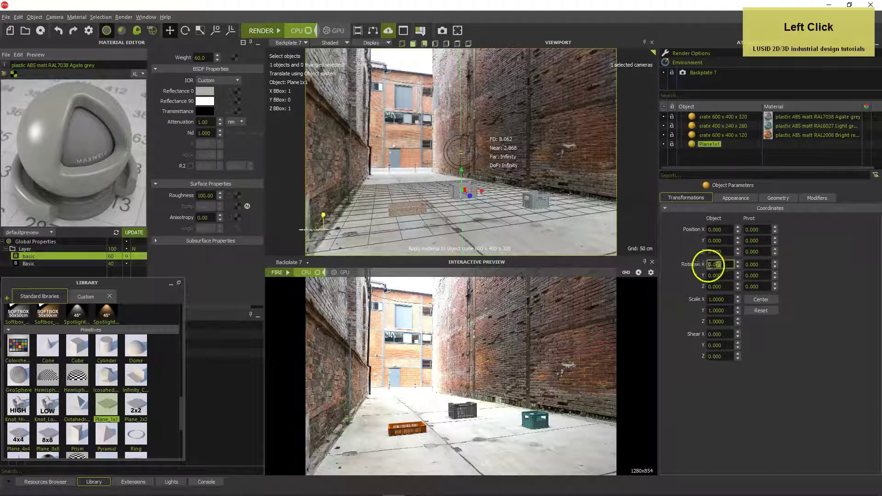
type("90")
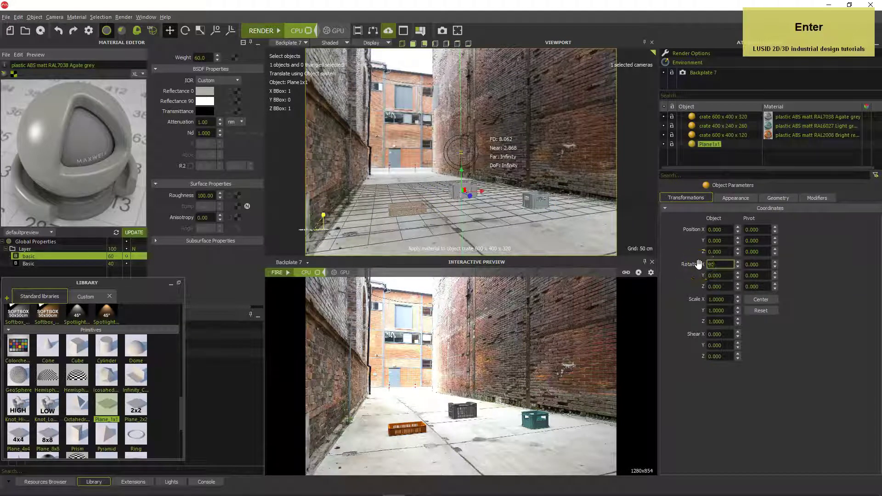
key("Return")
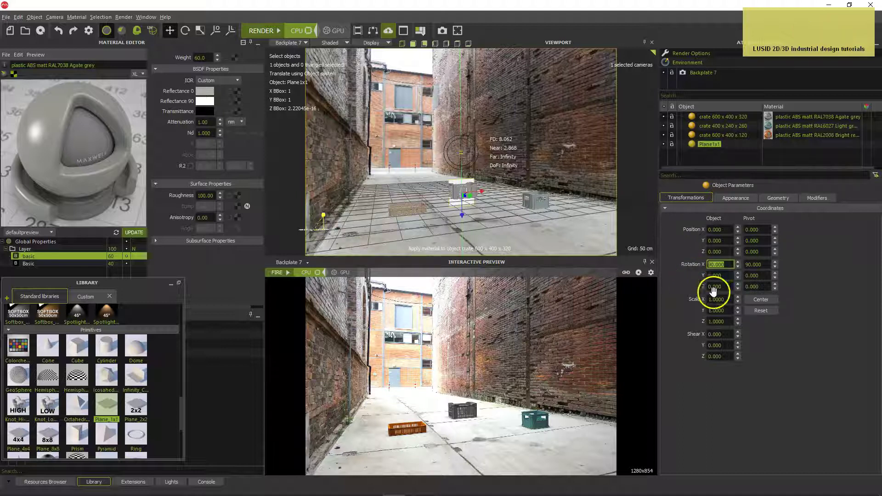
left_click(721, 299)
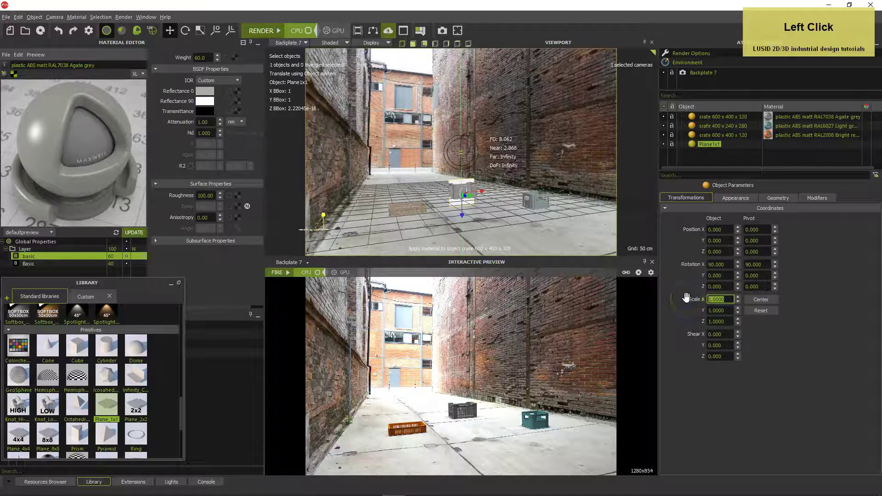
type("4")
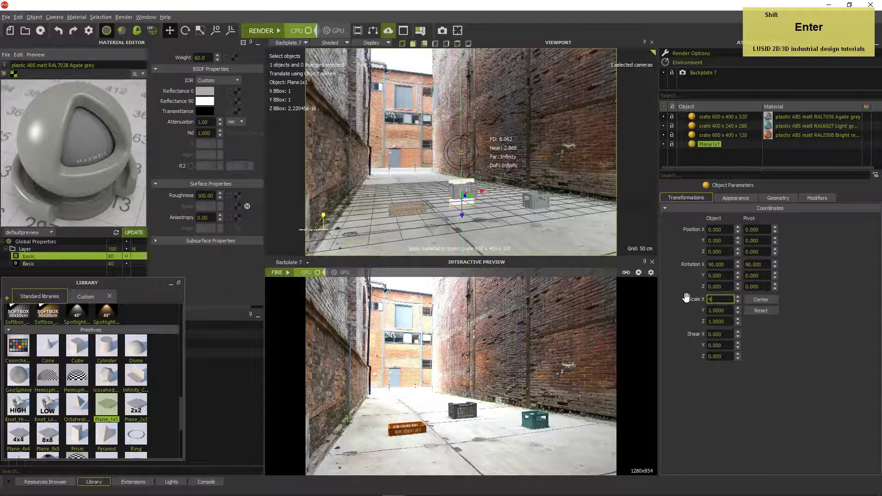
key("shift+Return")
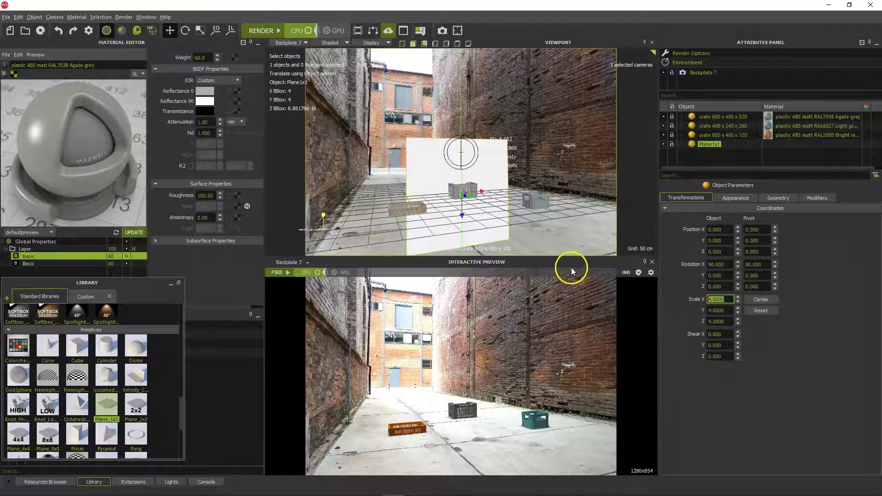
Step: Move the plane to about X -1.707, Y 2.650 behind the crates and restart the FIRE preview, putting the library away
left_click_drag(463, 220, 440, 128)
left_click(288, 272)
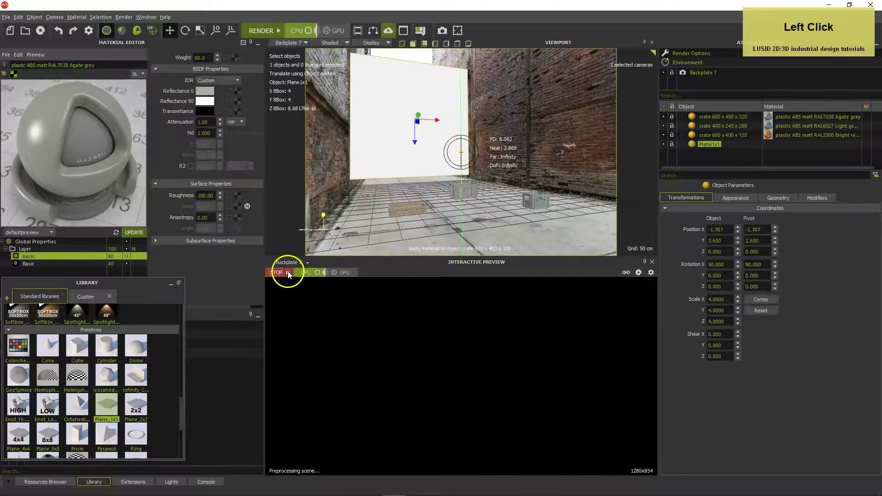
left_click(171, 283)
Step: Import the steel INOX material from the Materials folder and embed it in the scene
left_click(23, 243)
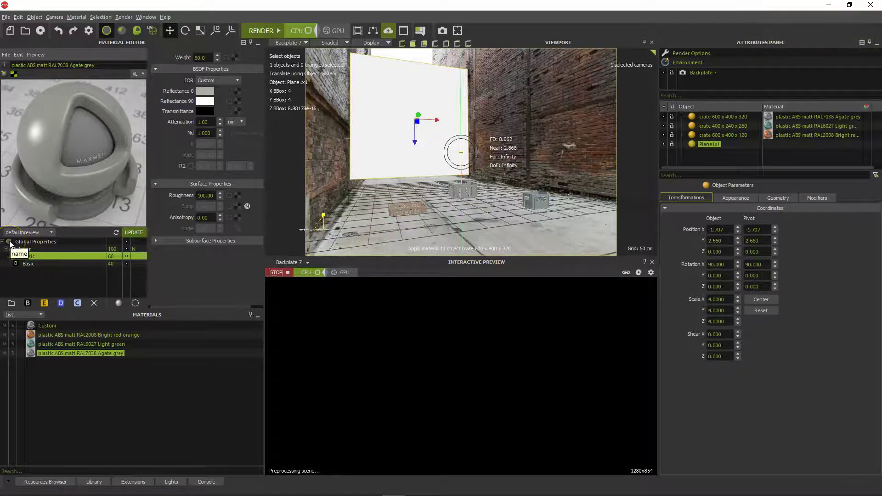
left_click(6, 54)
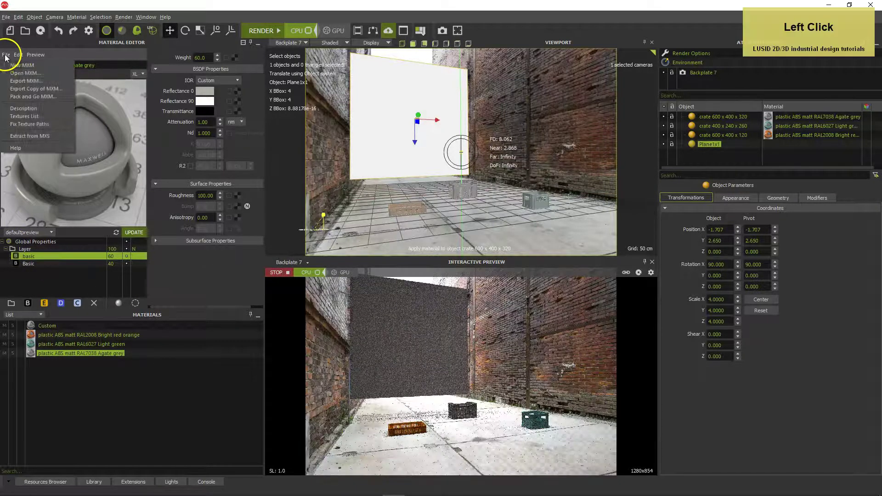
left_click(15, 72)
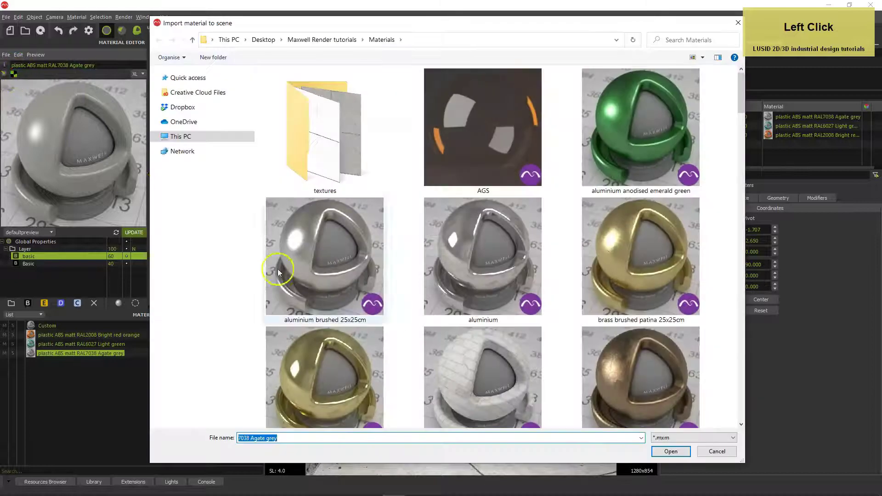
scroll(460, 323, "down", 10)
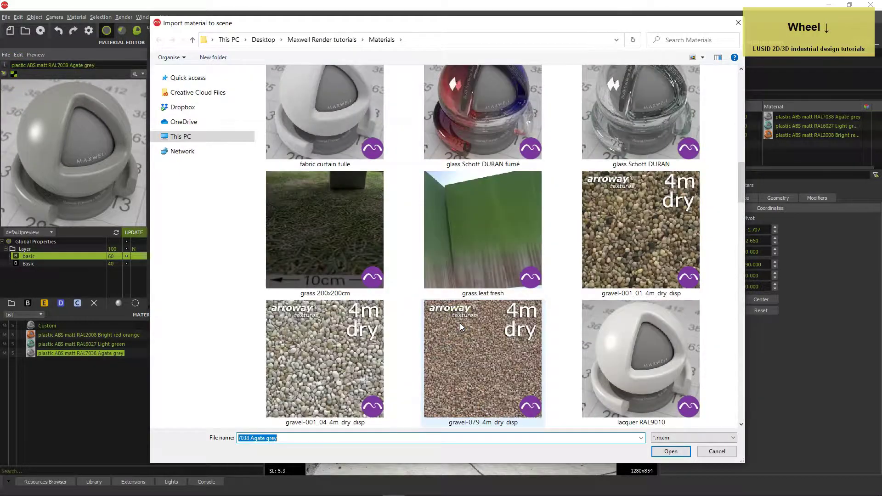
scroll(461, 326, "down", 3)
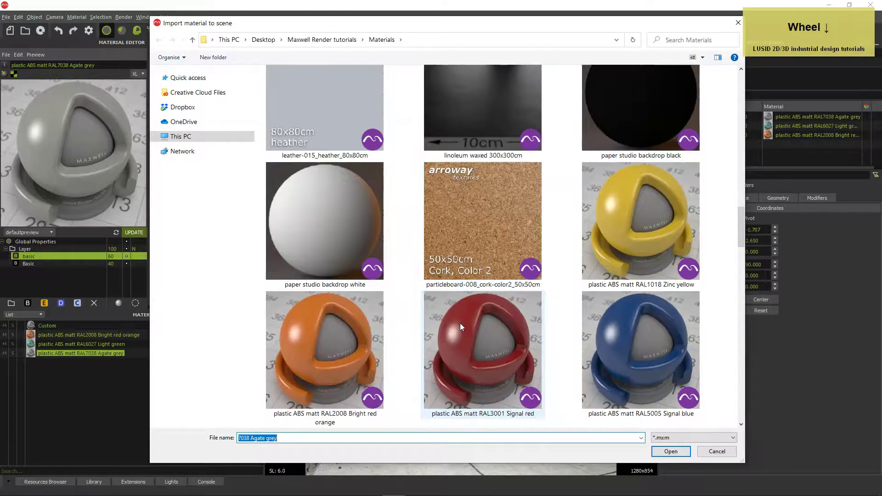
scroll(461, 327, "down", 6)
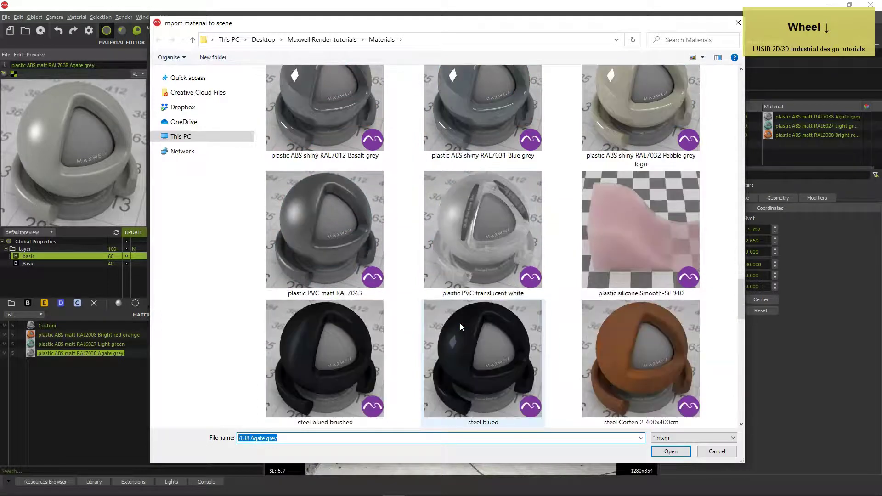
scroll(461, 327, "down", 2)
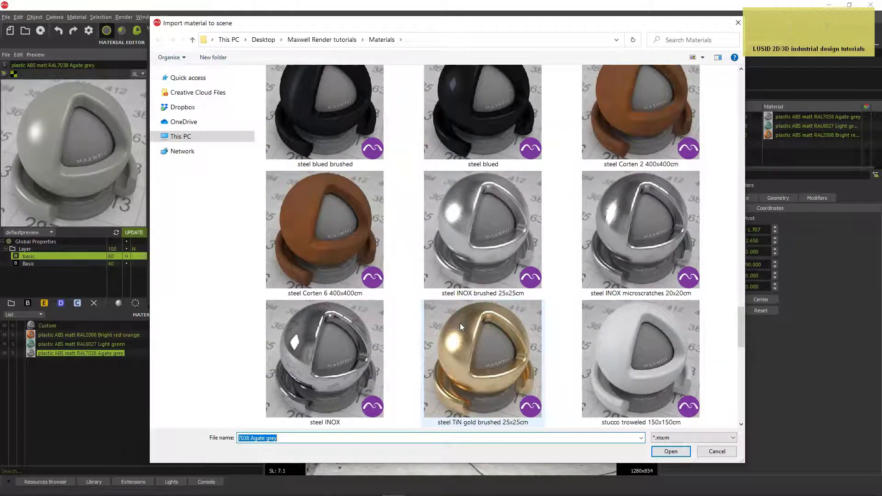
double_click(328, 356)
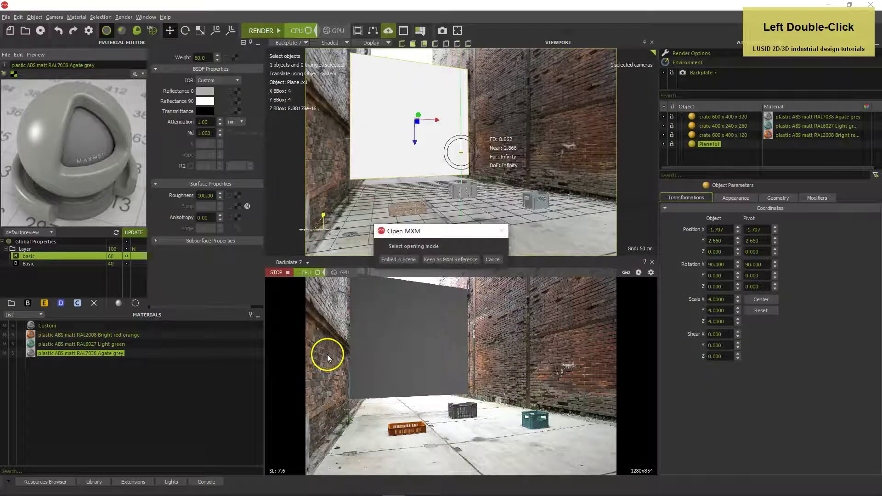
left_click(398, 260)
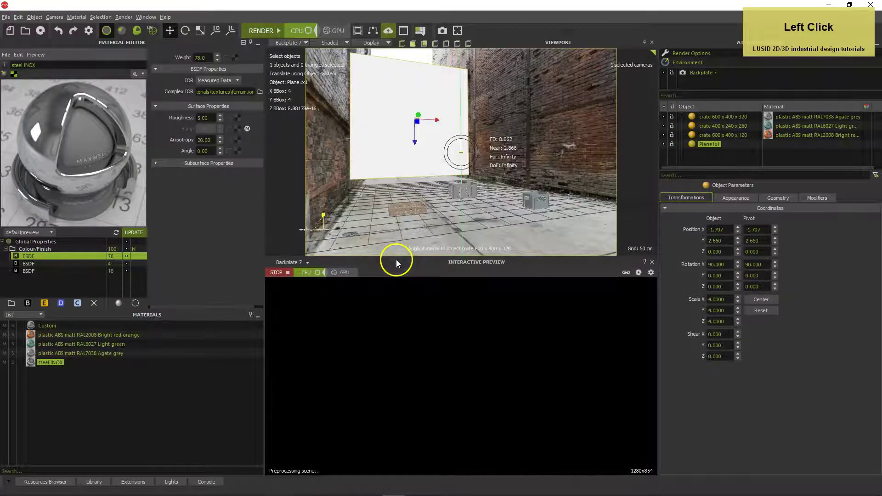
Step: Set the roughness to 0 in the BSDFs of steel INOX and apply the material to Plane1x1
left_click_drag(212, 118, 184, 118)
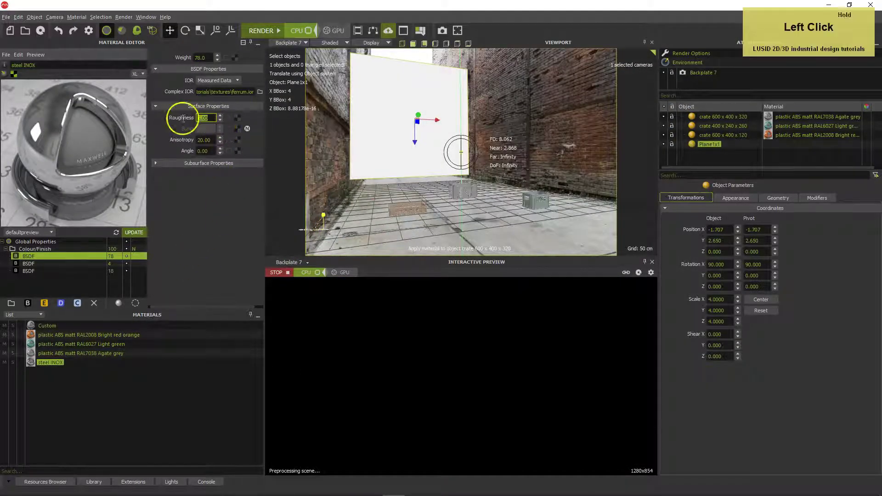
type("0")
key("Return")
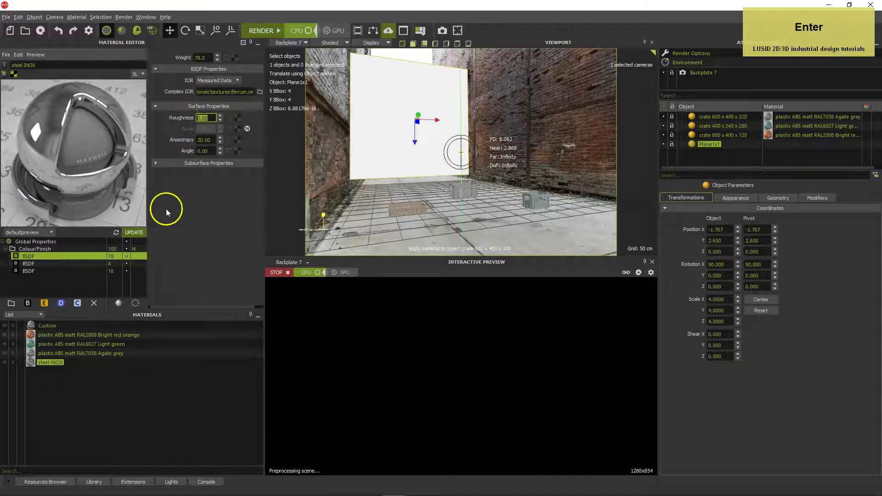
left_click(58, 263)
type("9")
key("Return")
left_click(69, 270)
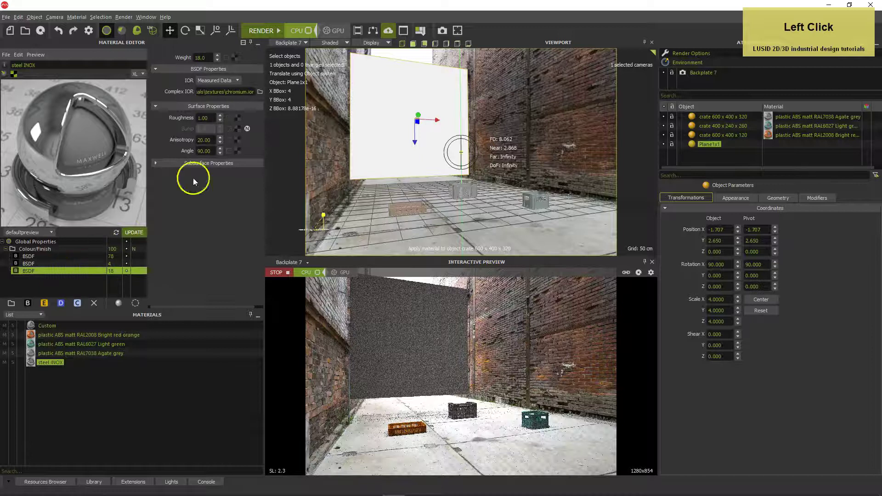
double_click(190, 118)
type("0")
key("Return")
left_click(66, 267)
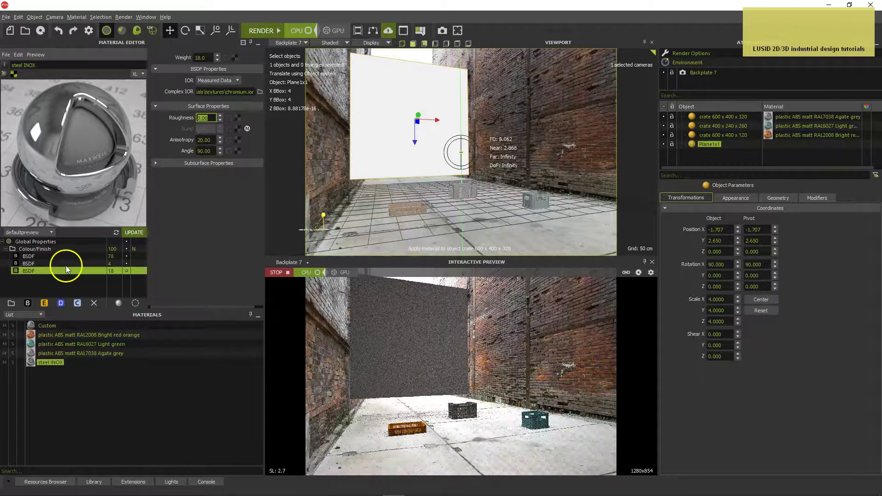
left_click_drag(49, 362, 404, 142)
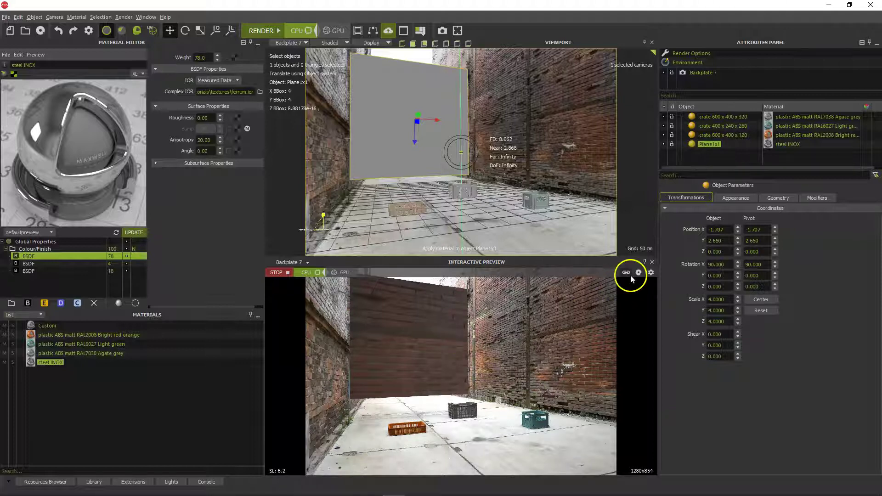
Step: Set the first offset value of the environment's HDR reflection map to 50°
left_click(672, 75)
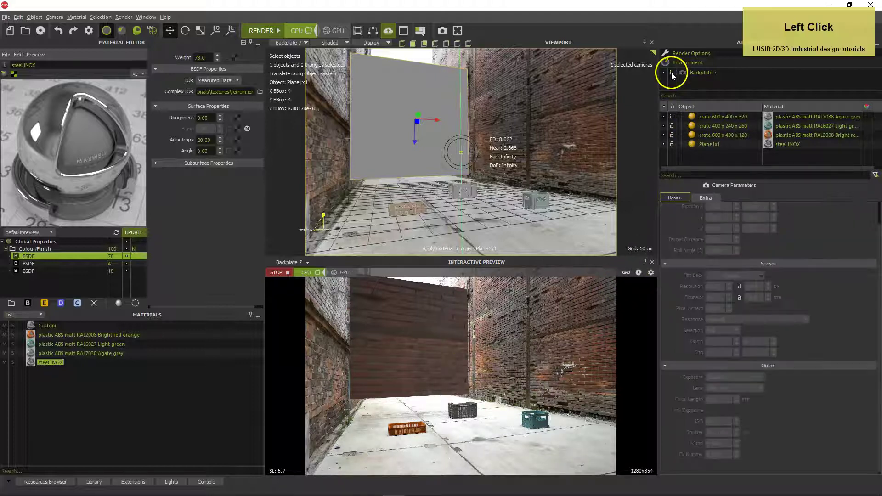
left_click(700, 64)
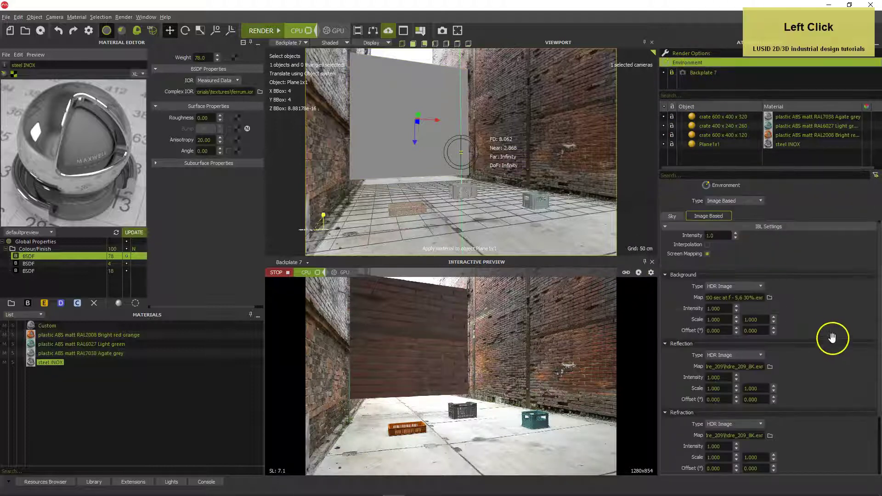
scroll(839, 307, "down", 2)
scroll(839, 307, "down", 2)
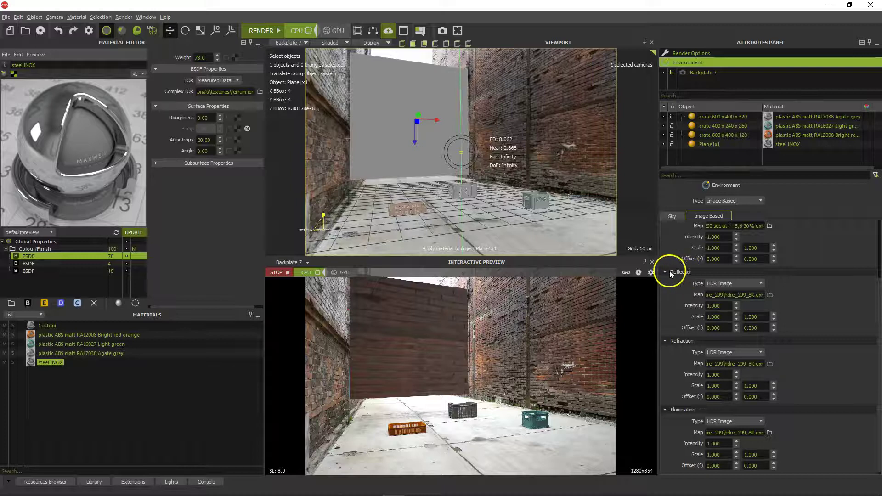
left_click(720, 328)
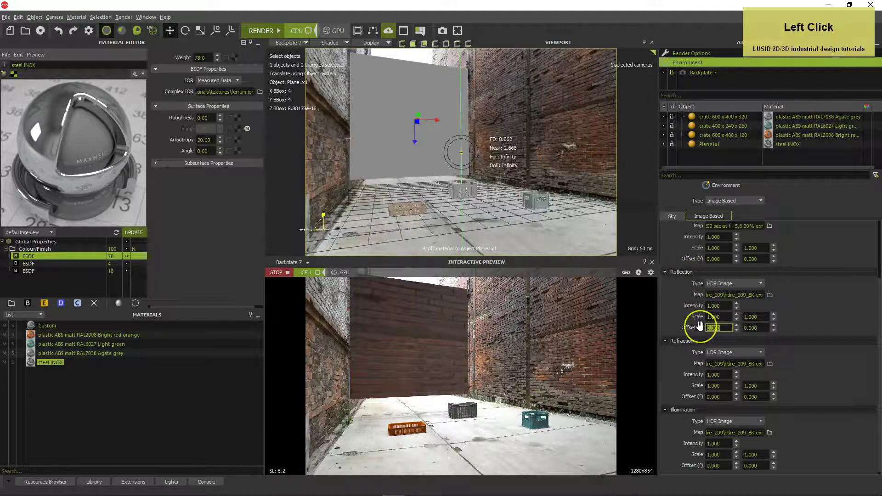
type("50")
key("Return")
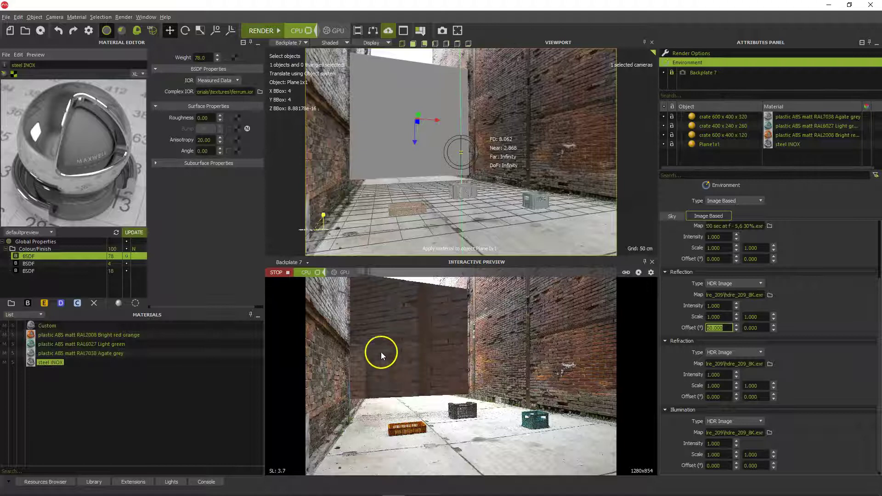
Step: Try offsets of 70° and 90° on the environment's reflection map
type("70")
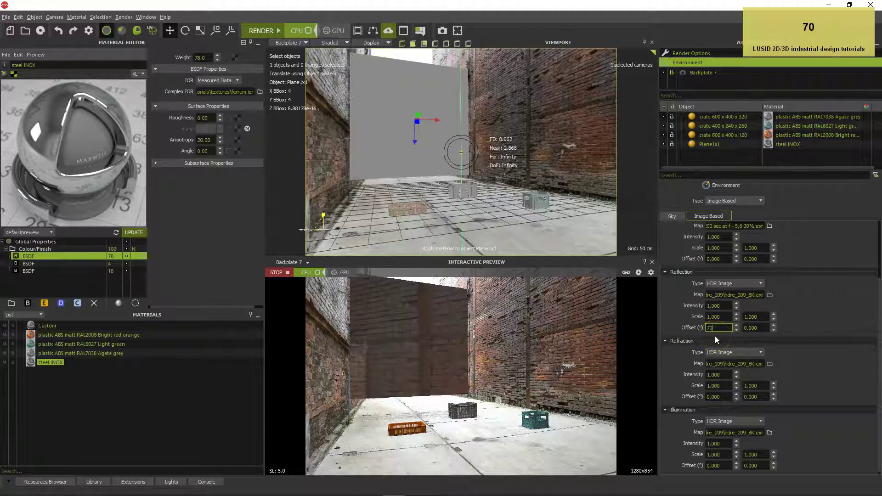
key("Return")
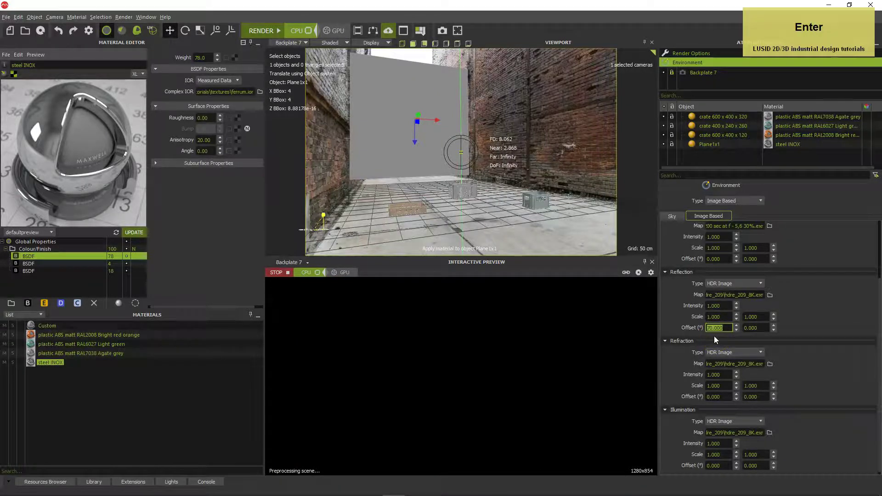
type("90")
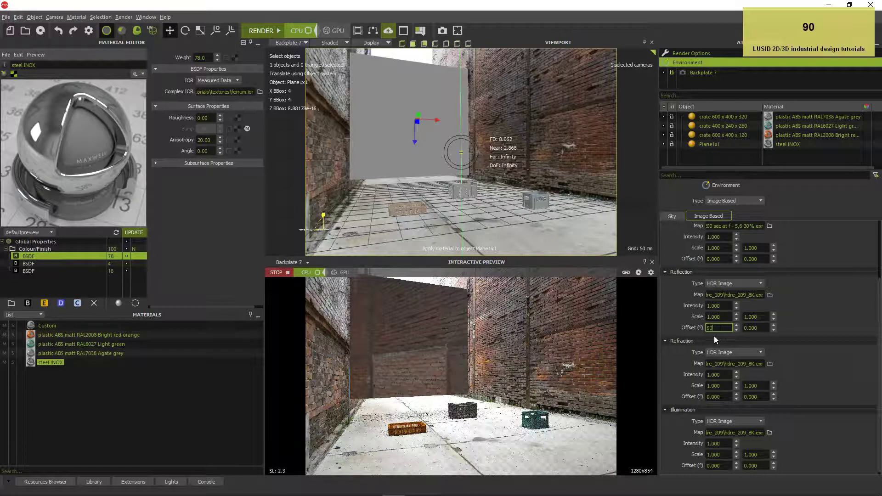
key("Return")
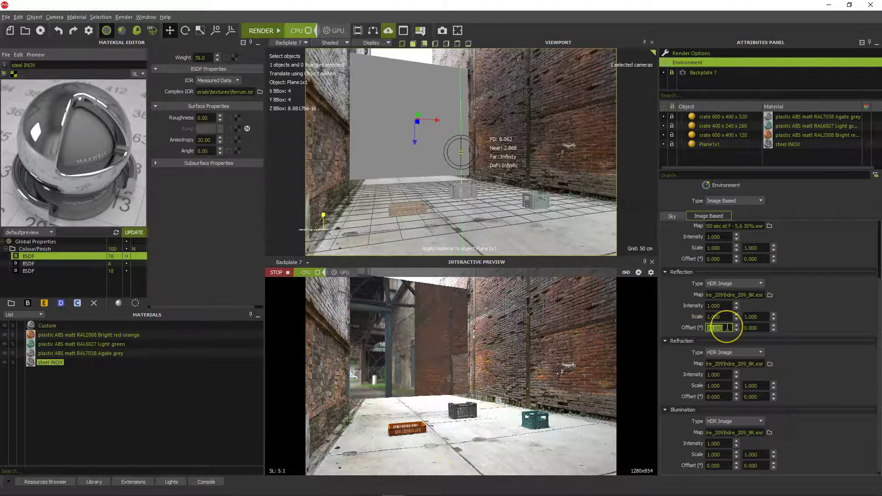
Step: Set the reflection map's first offset value to 100°
type("110")
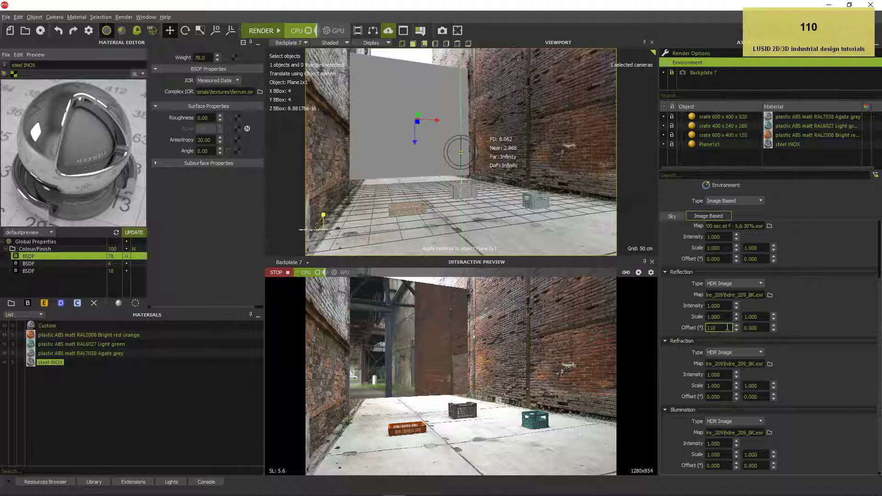
key("BackSpace")
type("00")
key("Return")
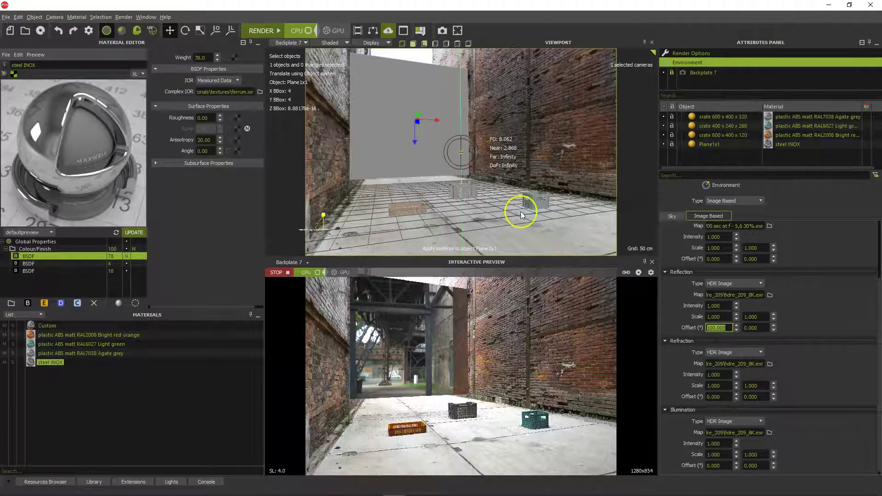
Step: Raise the steel plane to compare its reflection with the uncovered alley behind it, and lower it back towards the floor
left_click_drag(416, 142, 415, 113)
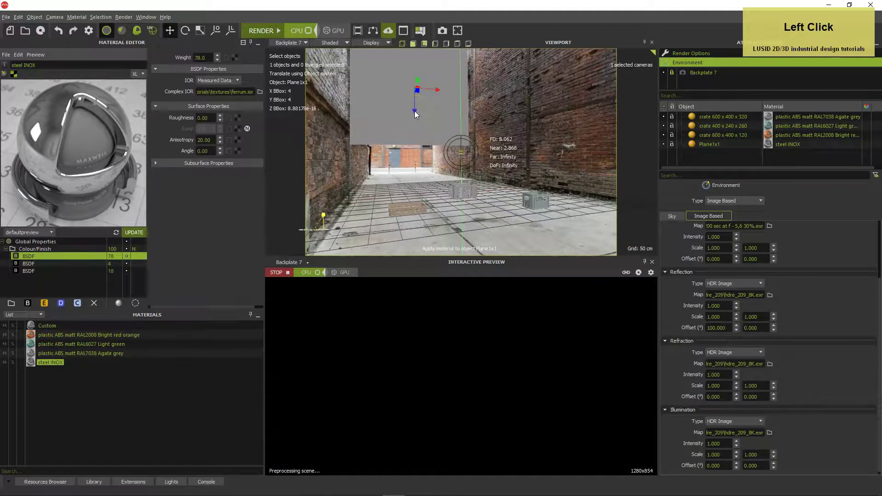
left_click_drag(415, 114, 414, 148)
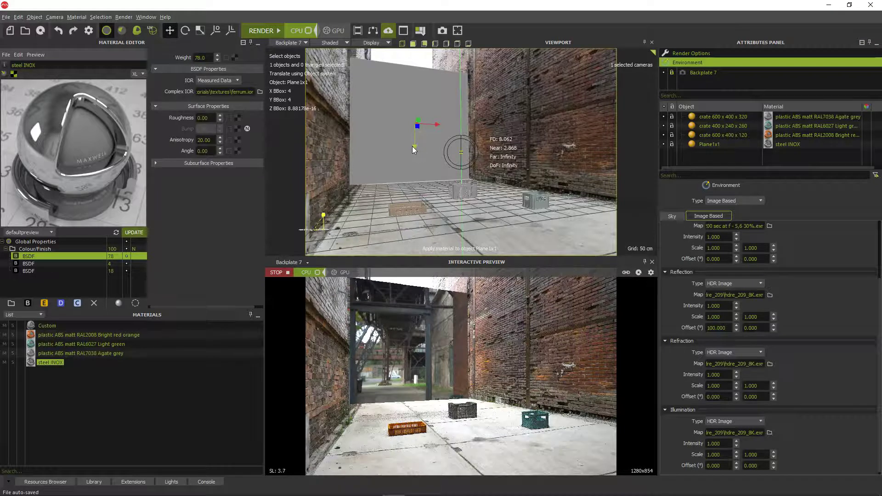
Step: Delete the steel plane from the scene and stop the FIRE preview
key("Delete")
left_click(331, 256)
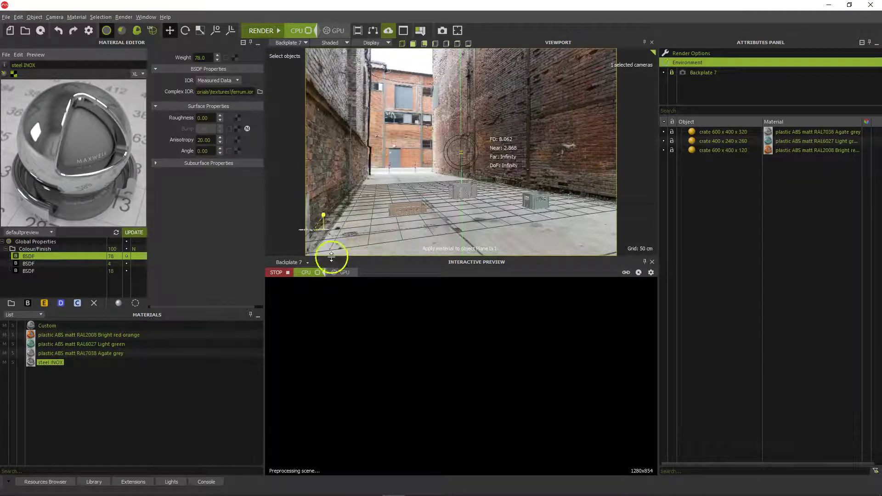
left_click(701, 62)
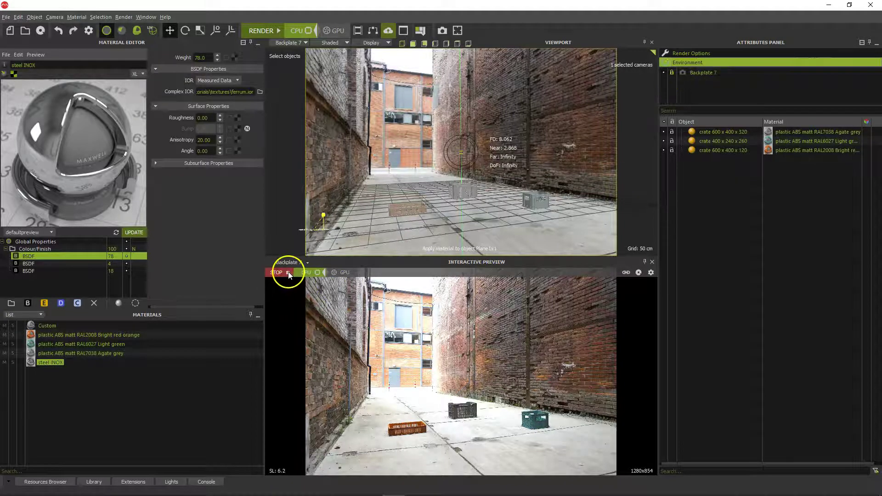
left_click(288, 273)
Step: Set the first offset value of the environment's refraction map to 100°
double_click(694, 63)
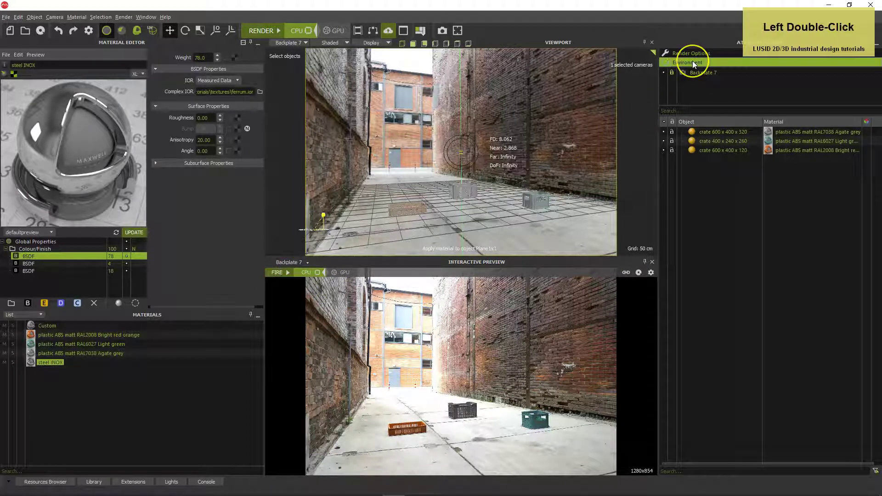
left_click(695, 63)
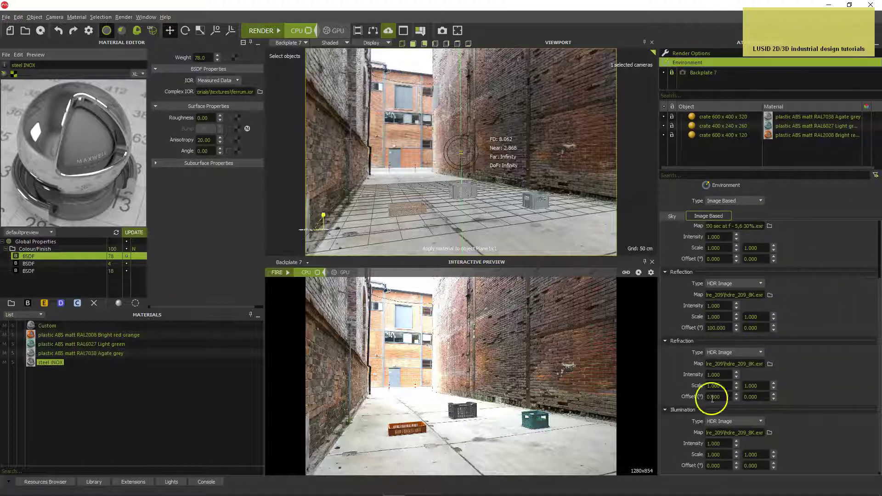
left_click(727, 397)
type("100")
key("Return")
scroll(735, 462, "down", 1)
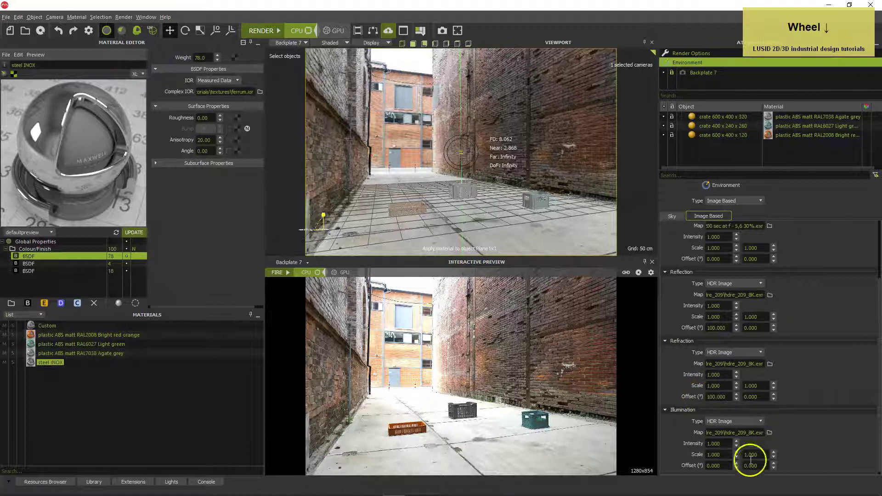
Step: Set the illumination map's first offset value to 100° and check it against the refraction and reflection offsets
left_click(728, 467)
type("1")
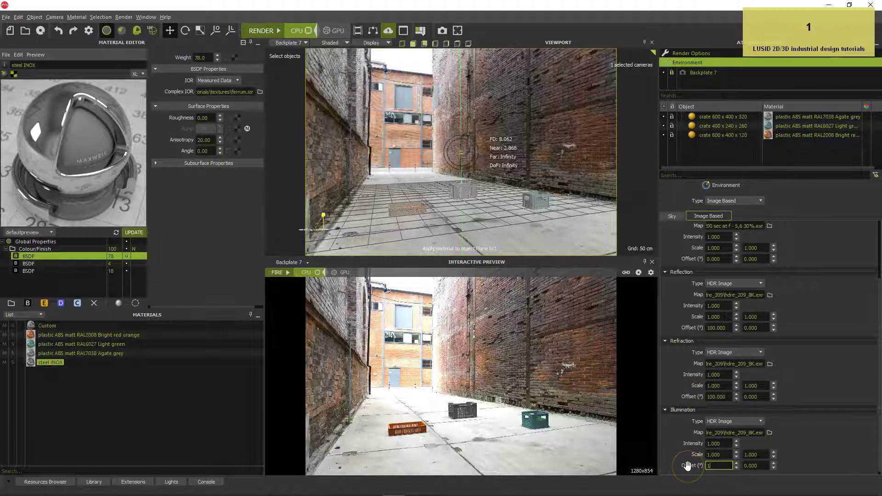
key("Return")
left_click(718, 397)
left_click_drag(718, 397, 697, 397)
left_click_drag(730, 328, 692, 328)
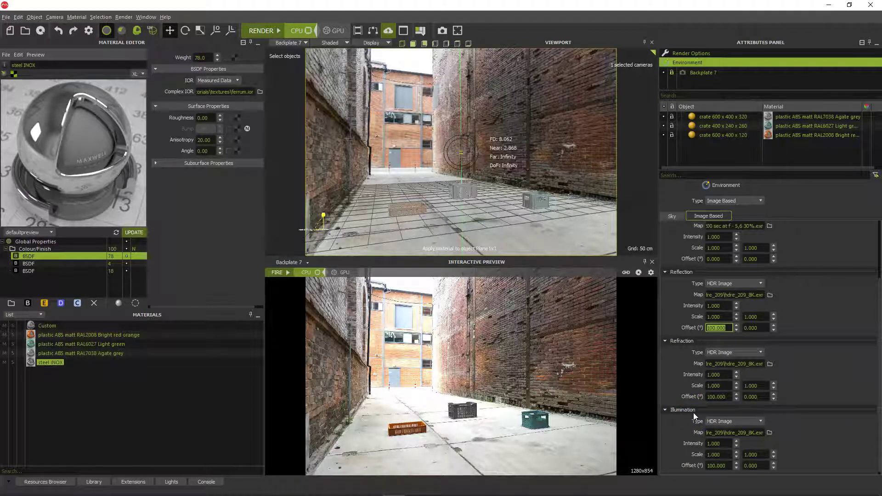
Step: Add a Plane_1x1 primitive from the standard library to the scene
left_click(94, 481)
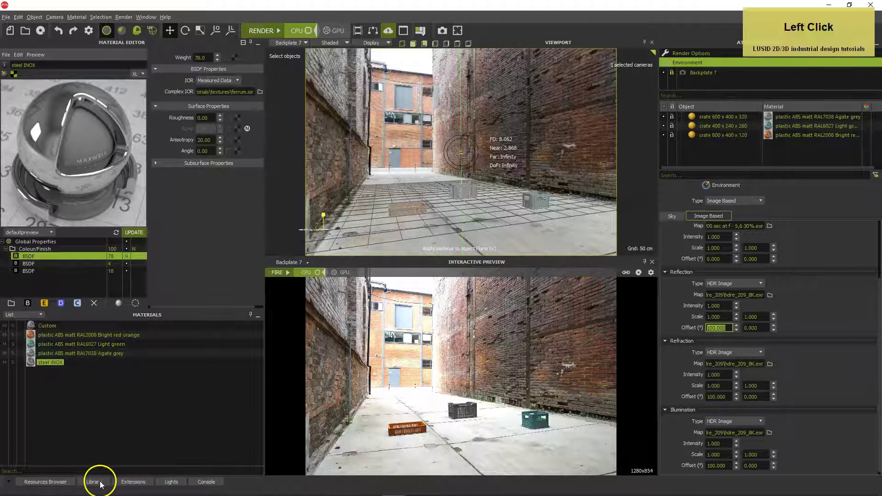
left_click_drag(106, 404, 449, 208)
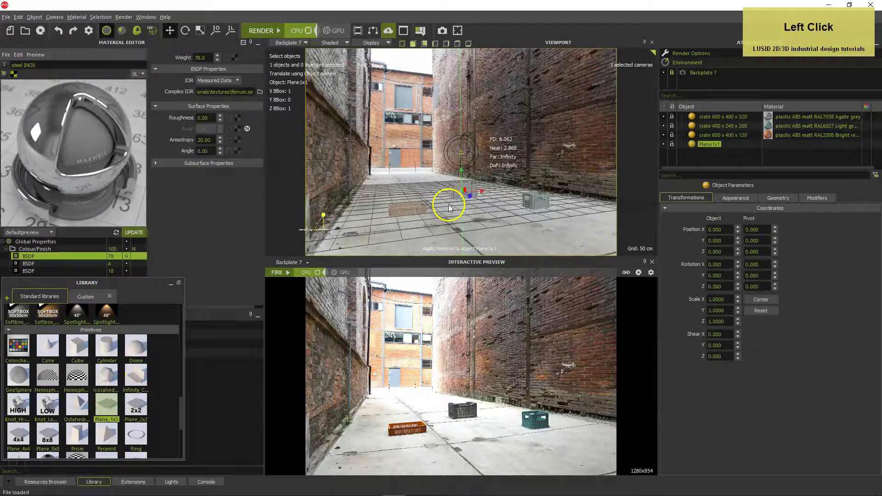
left_click(171, 283)
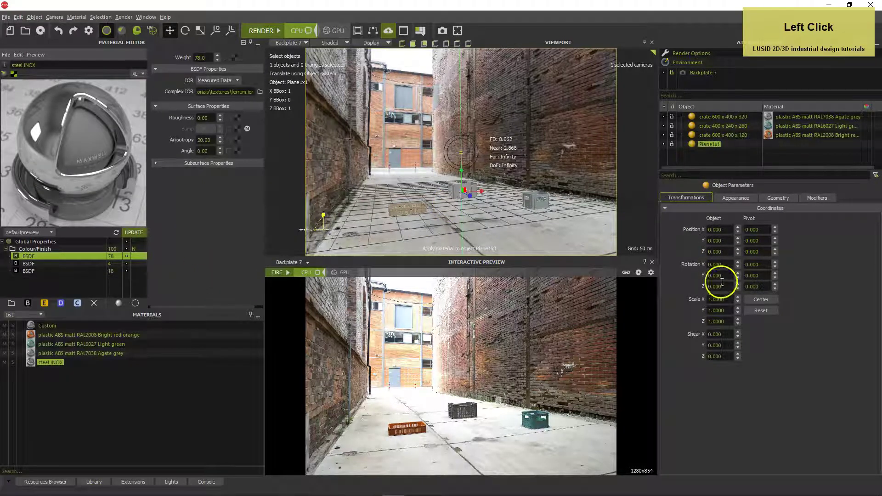
Step: Scale the new plane to 6 in X and 8 in Z
left_click_drag(725, 299, 702, 300)
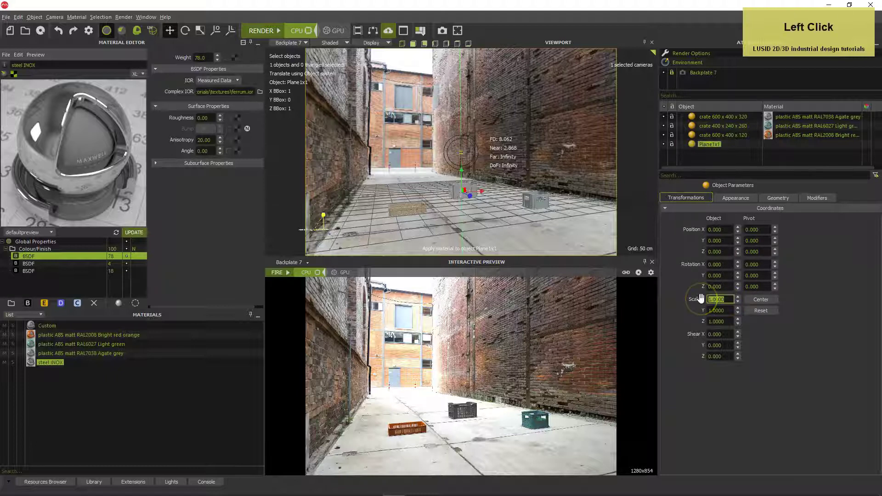
type("6")
left_click(698, 322)
type("8")
key("Return")
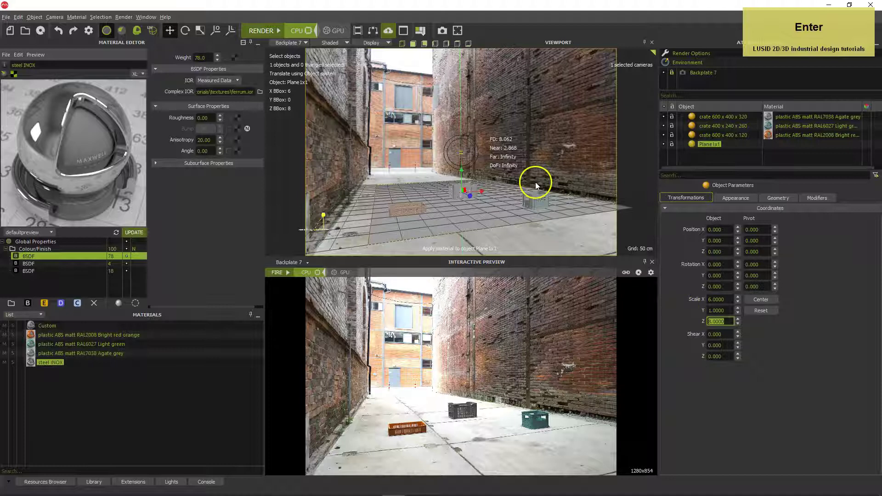
Step: Enlarge the viewport and move the plane along the floor to about X -0.583 and Z 0.776
left_click(645, 42)
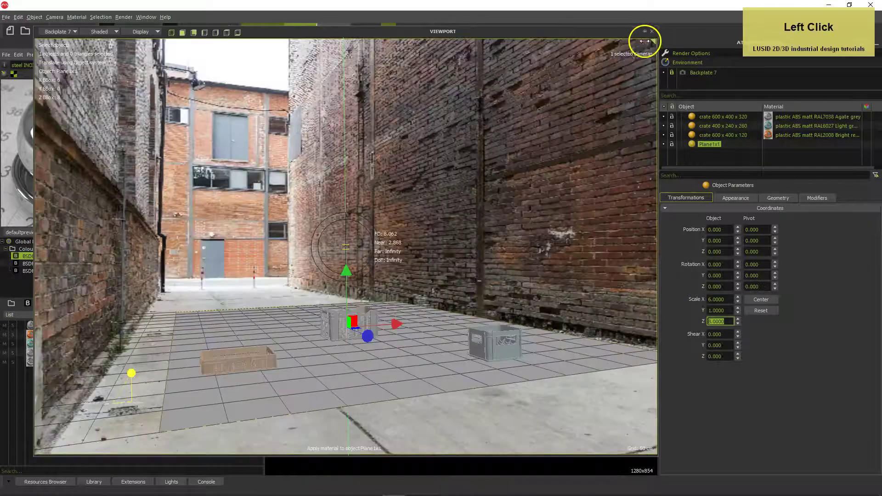
left_click_drag(406, 322, 339, 344)
left_click_drag(343, 351, 351, 360)
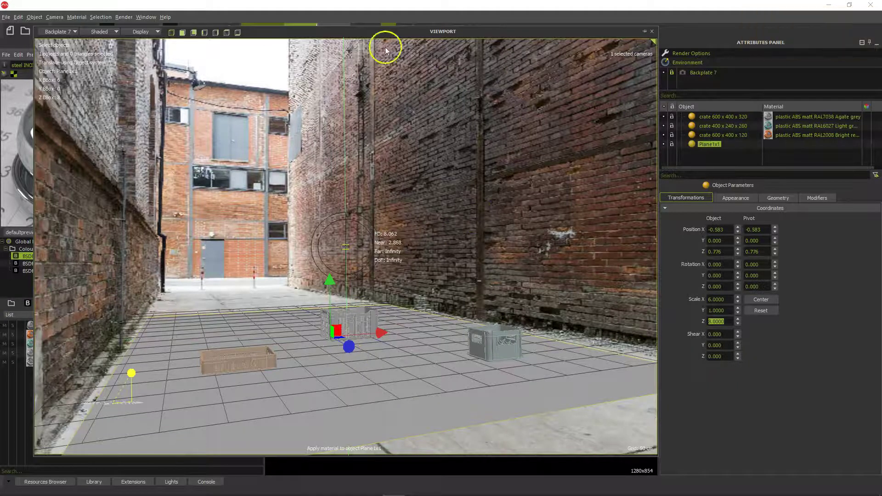
Step: Import the material "concrete 32 colour matched 500x500cm" into the scene
left_click_drag(343, 32, 529, 51)
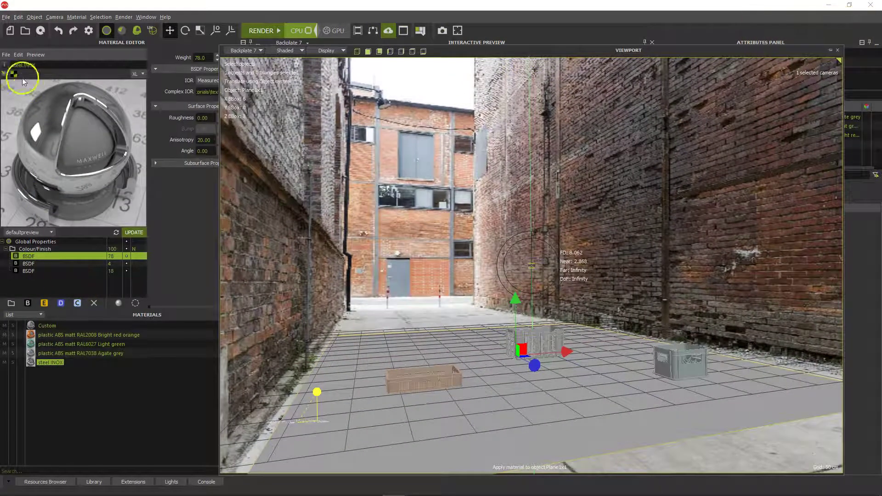
left_click(6, 55)
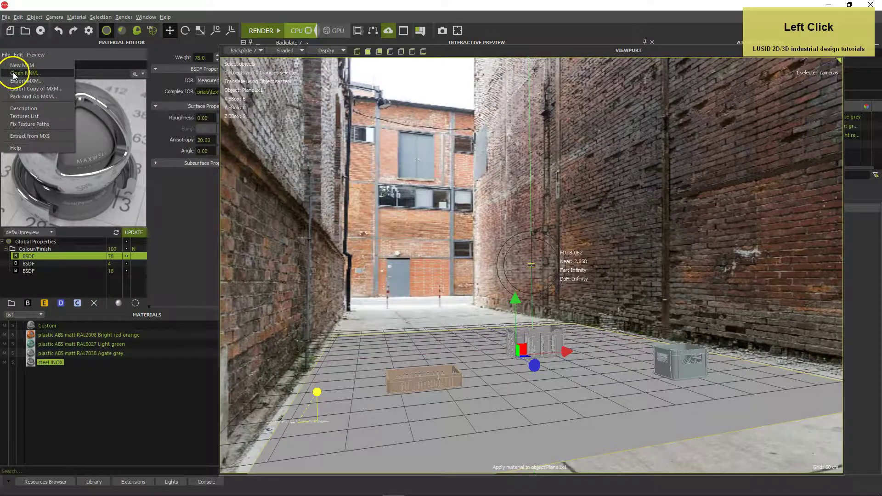
left_click(13, 74)
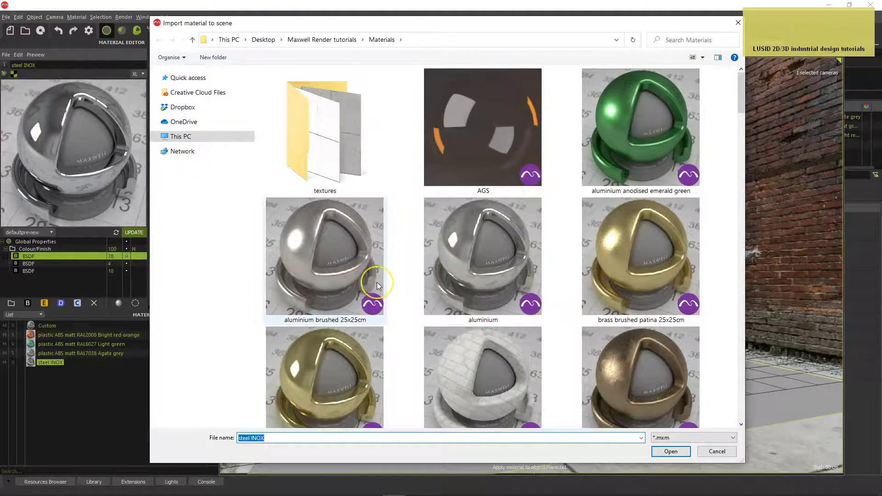
scroll(377, 282, "down", 5)
scroll(377, 282, "up", 5)
scroll(377, 285, "down", 5)
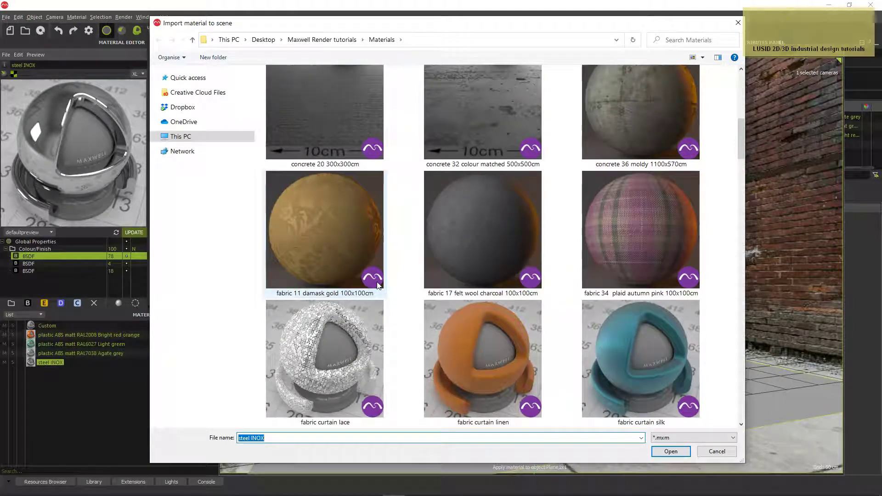
scroll(377, 284, "up", 1)
left_click(484, 129)
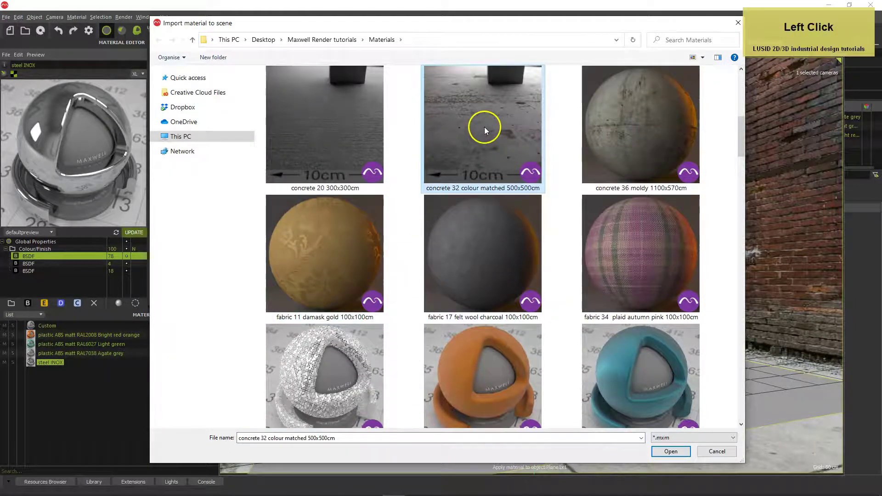
double_click(485, 126)
left_click(396, 259)
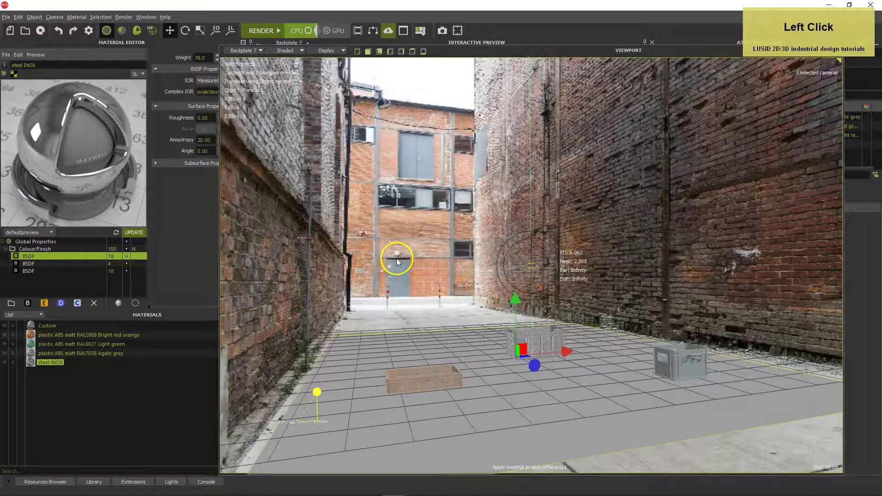
Step: Apply the concrete material to the floor plane, accept the absolute scale warning and dock the viewport again
left_click_drag(31, 370, 371, 411)
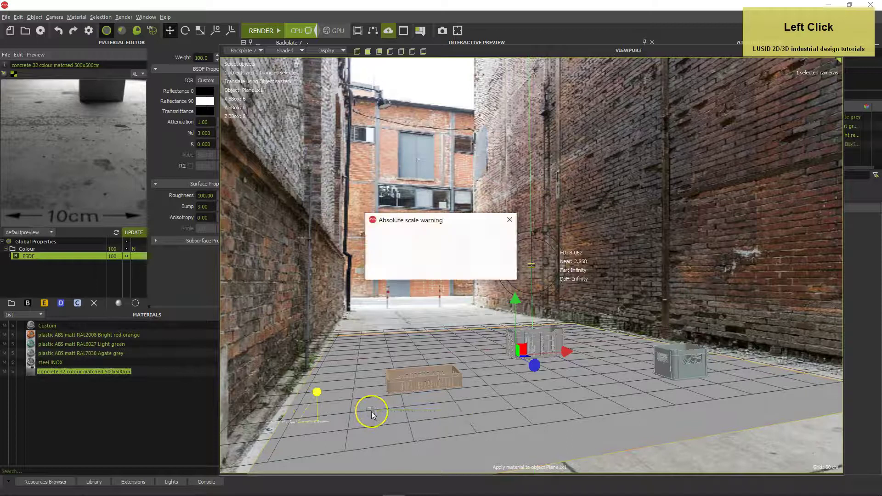
left_click(419, 271)
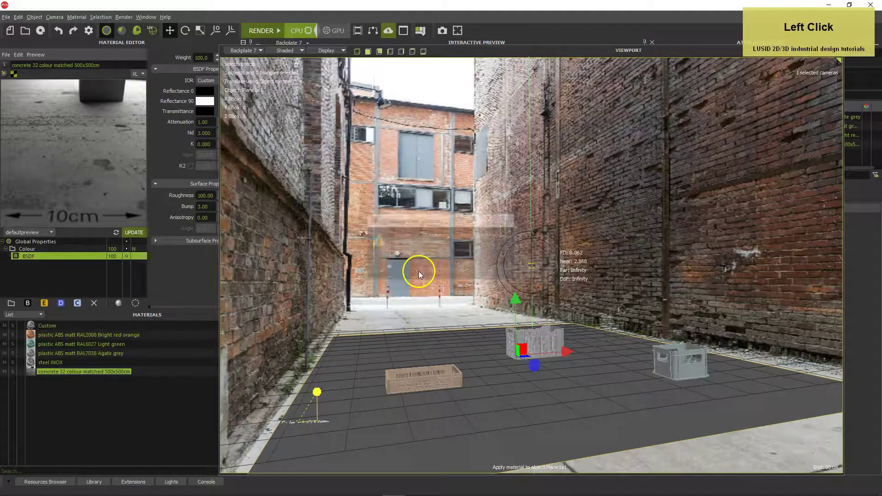
left_click_drag(668, 57, 515, 72)
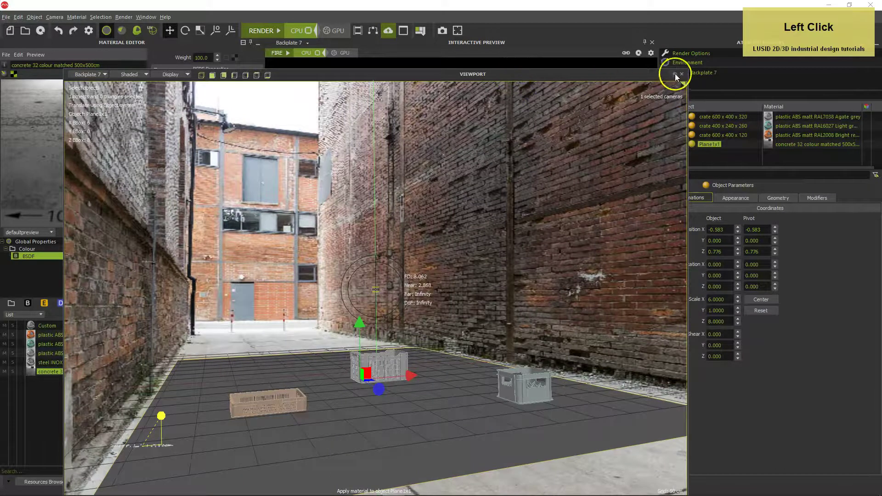
left_click(674, 74)
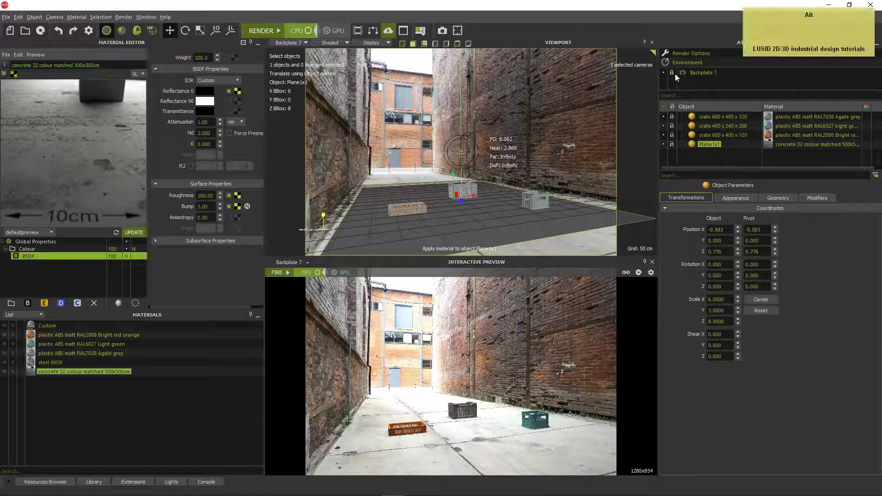
Step: Hide the floor plane from the camera and enable the Shadow property of the concrete material
left_click(692, 133)
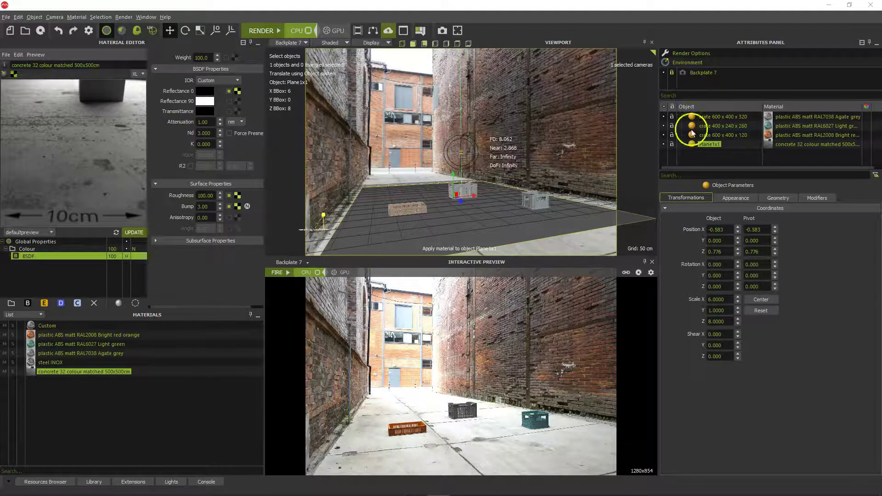
left_click(734, 197)
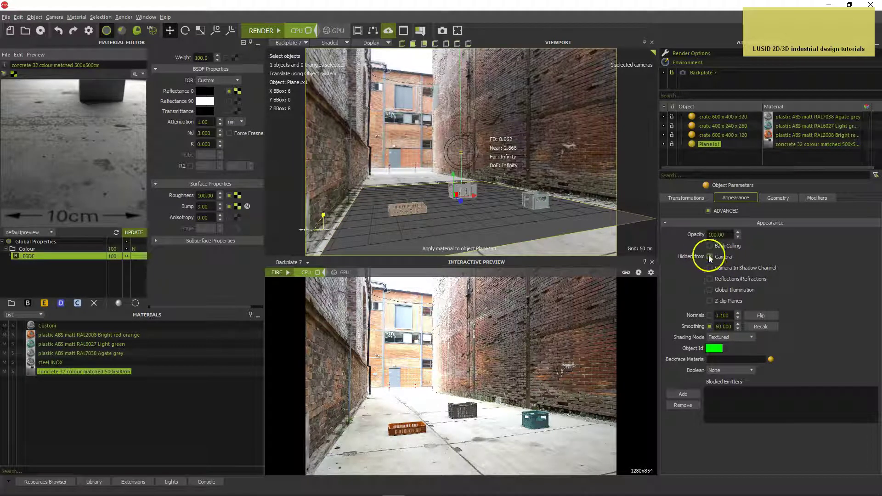
left_click(74, 241)
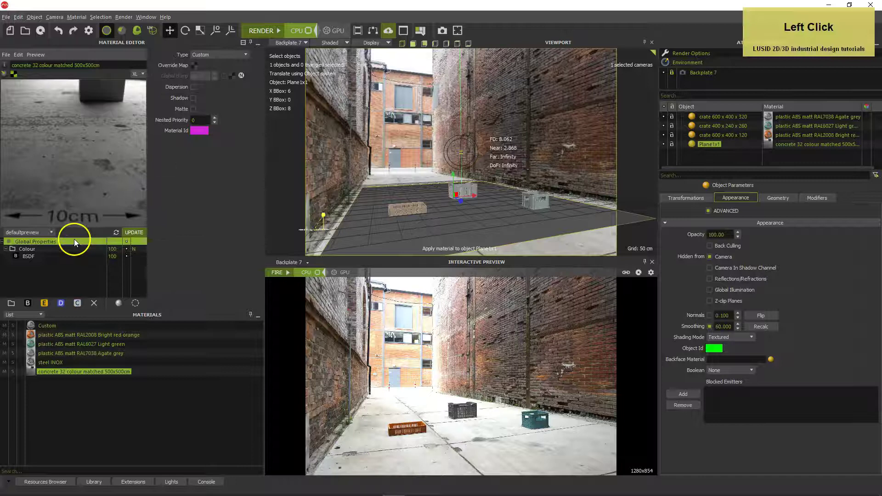
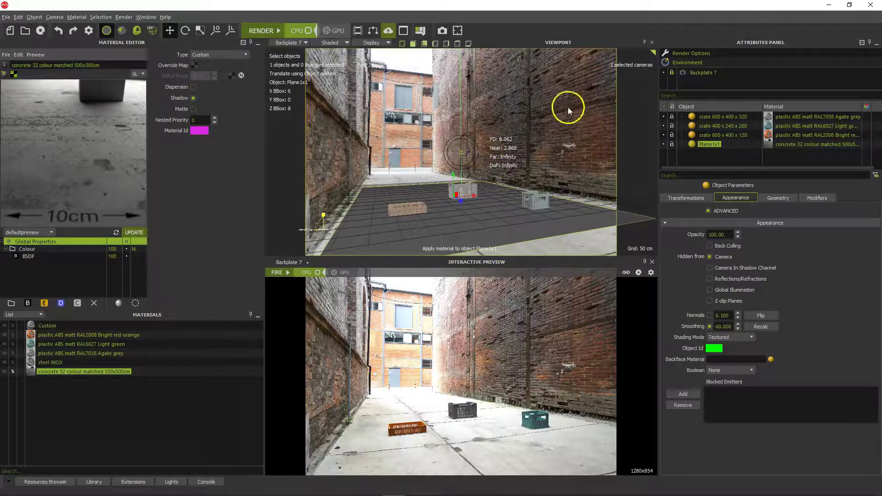
Step: Hide all three crates from the camera in the shadow channel
left_click(693, 117)
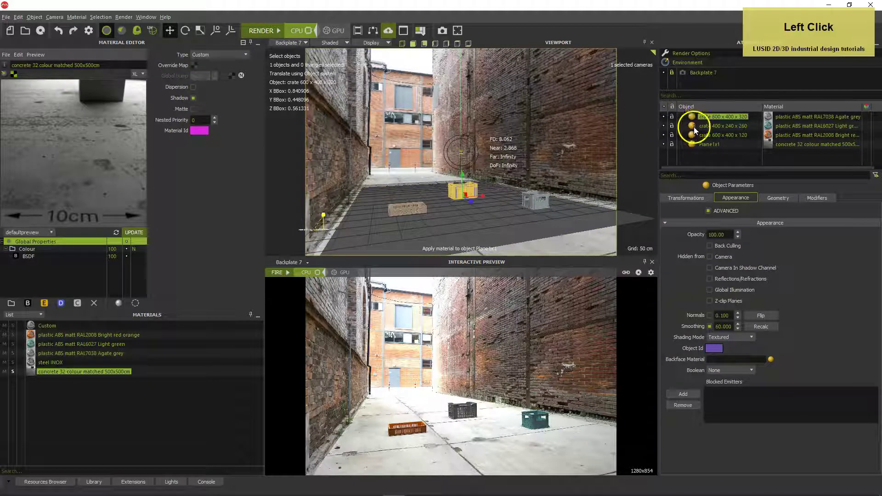
left_click(693, 133, "shift")
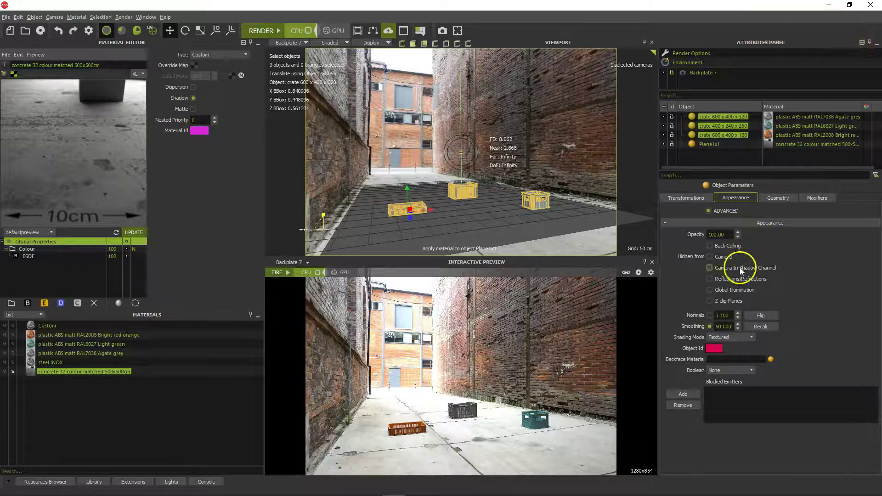
left_click(710, 268)
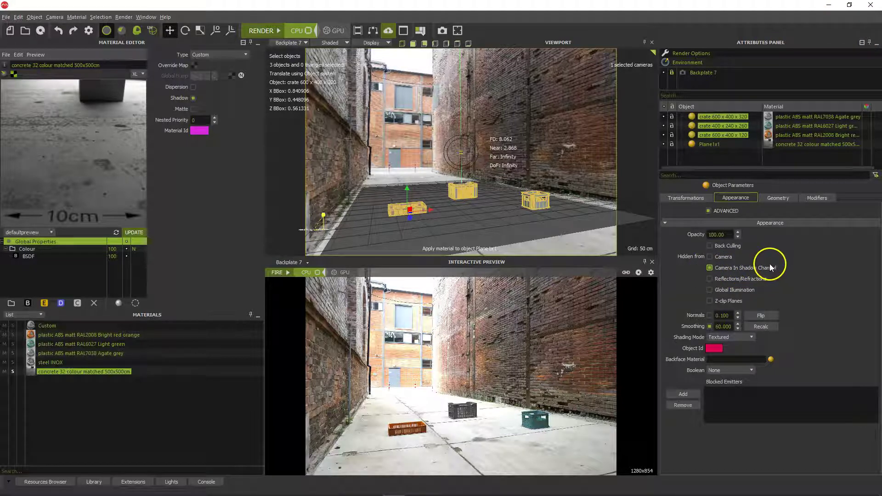
Step: Set the render's time limit to 40 min and its sampling level to 17
left_click(699, 55)
left_click(678, 198)
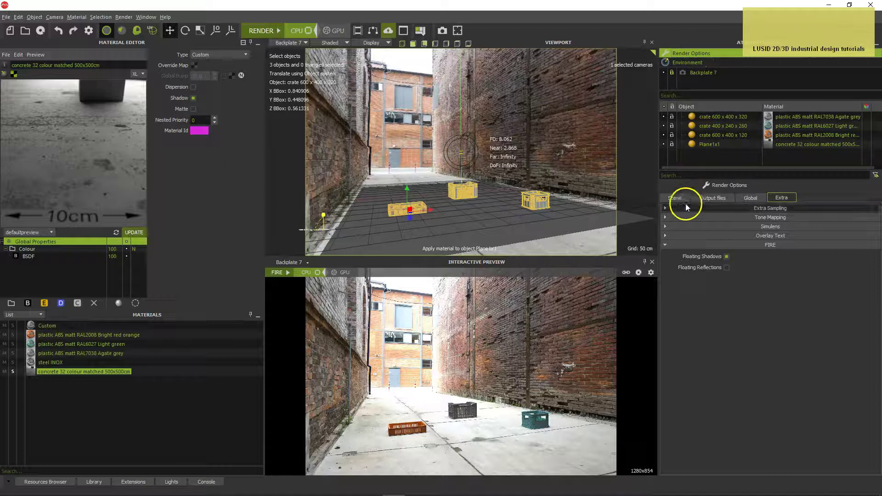
double_click(719, 235)
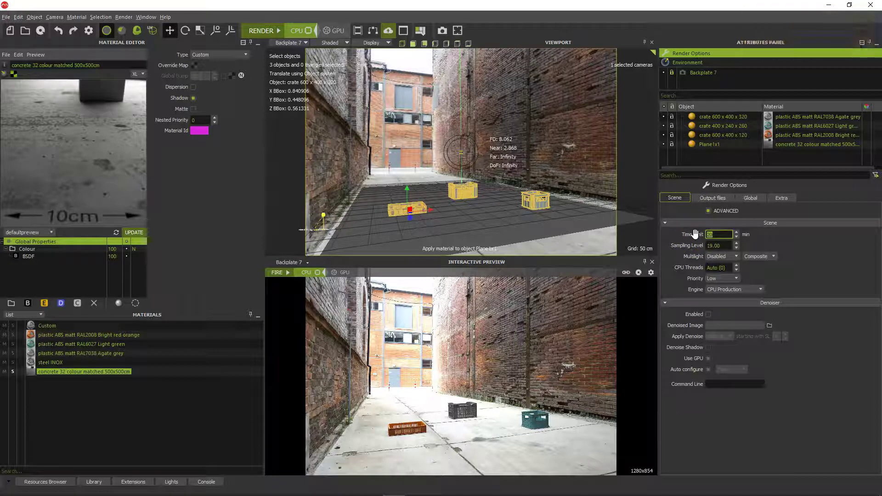
type("30")
left_click_drag(728, 243, 689, 245)
type("40")
left_click(727, 246)
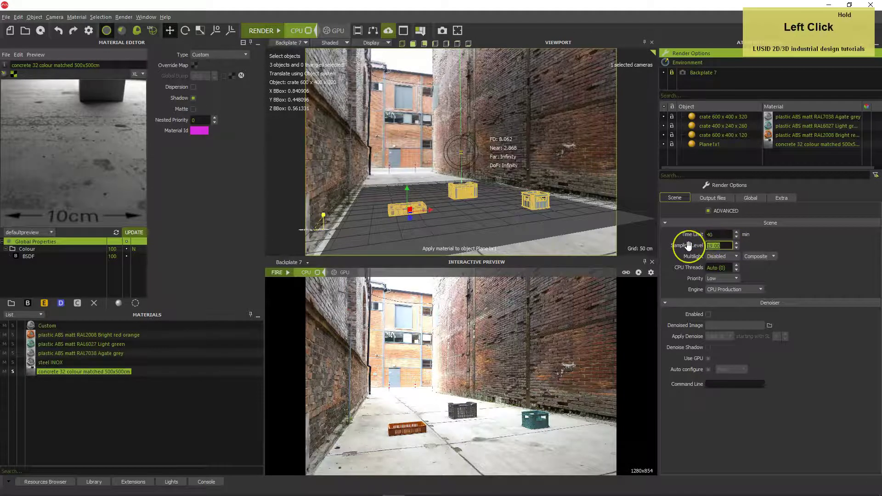
type("17")
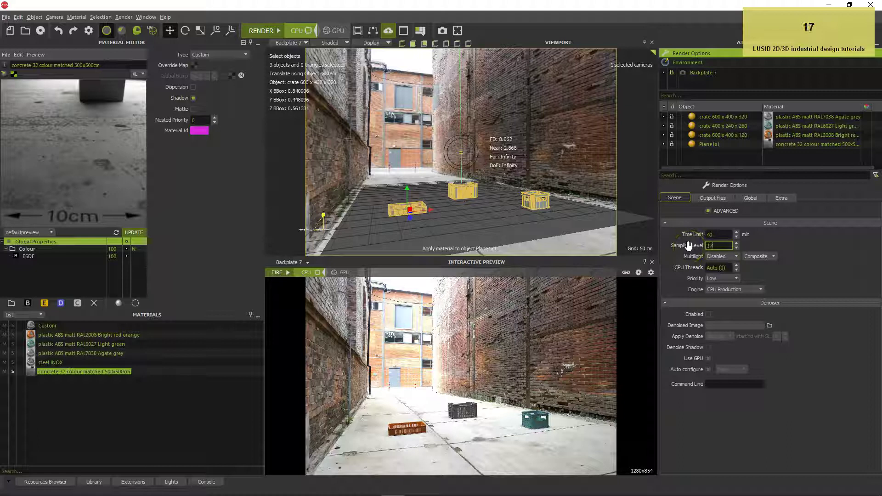
Step: Set Multilight to Intensity and choose the render priority
left_click_drag(725, 255, 719, 270)
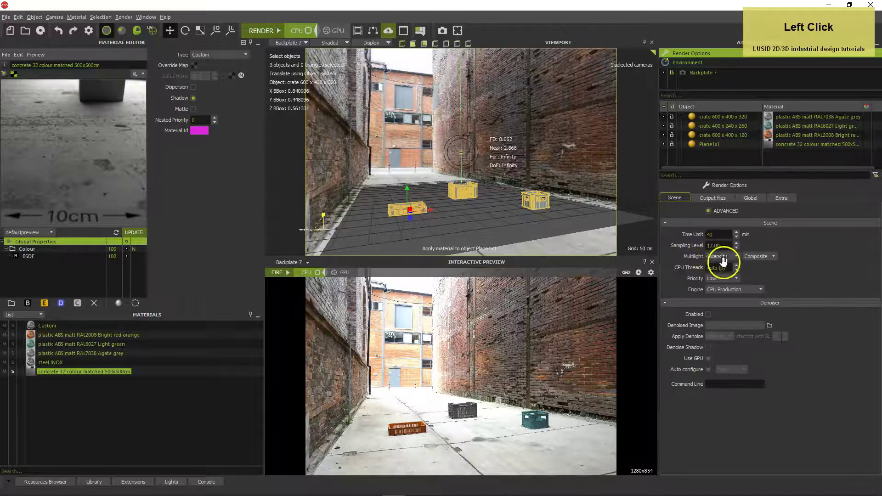
left_click(716, 279)
left_click(715, 298)
Step: Open the "# backplate rendering" folder in Maxwell Render tutorials as the location for the output image
left_click(716, 198)
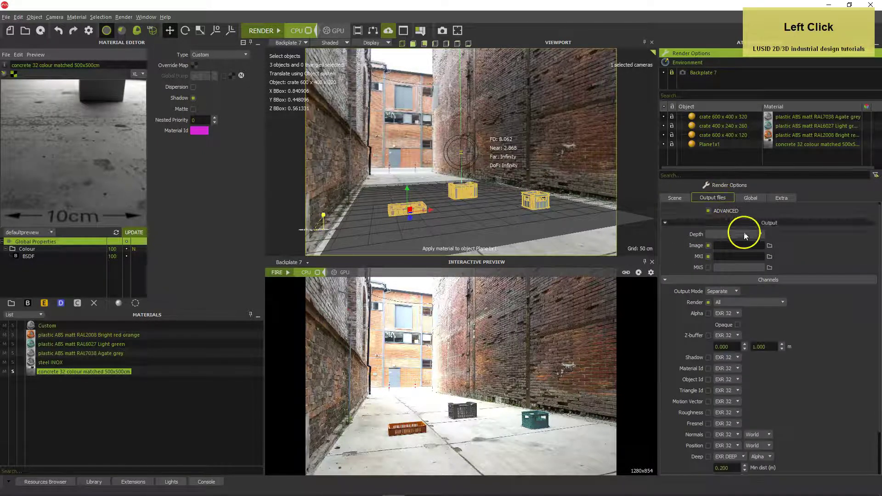
left_click(770, 245)
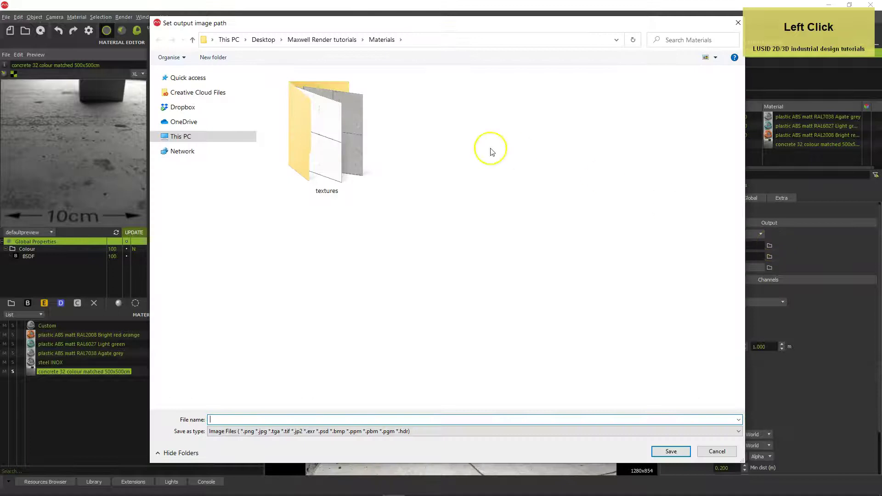
left_click(199, 78)
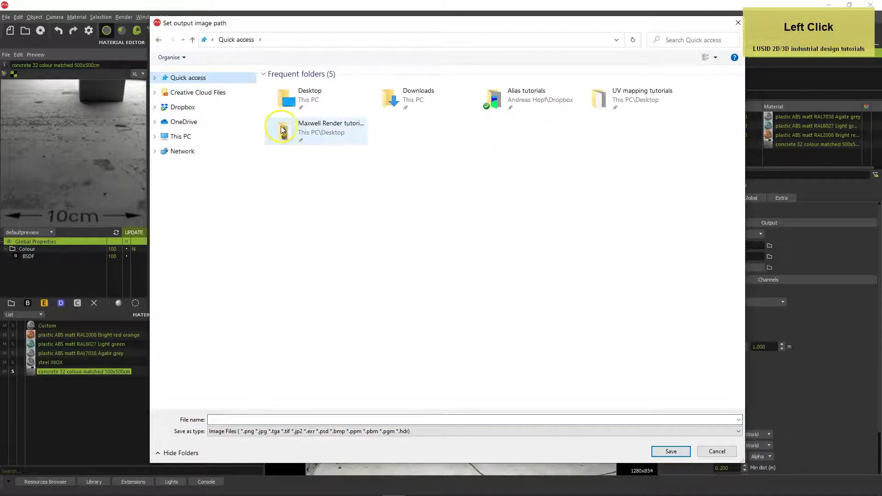
double_click(313, 128)
left_click(271, 89)
double_click(271, 88)
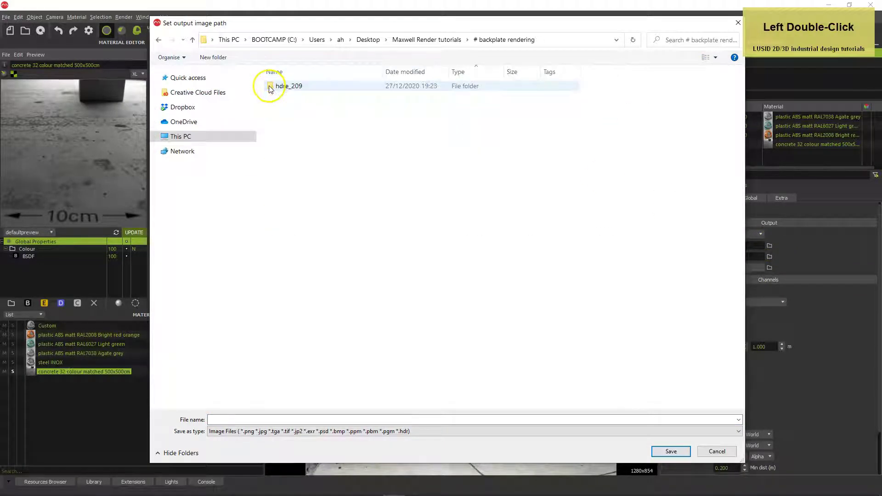
Step: Save the output image path as "Backplate 7" in PNG format and set the output depth to RGB 16 bpc
left_click(225, 420)
type("Backplate 7")
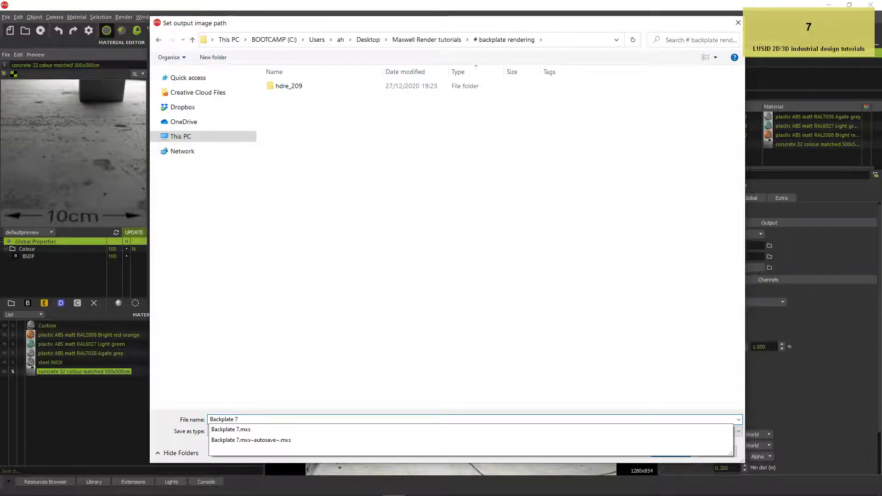
left_click(228, 440)
left_click(232, 434)
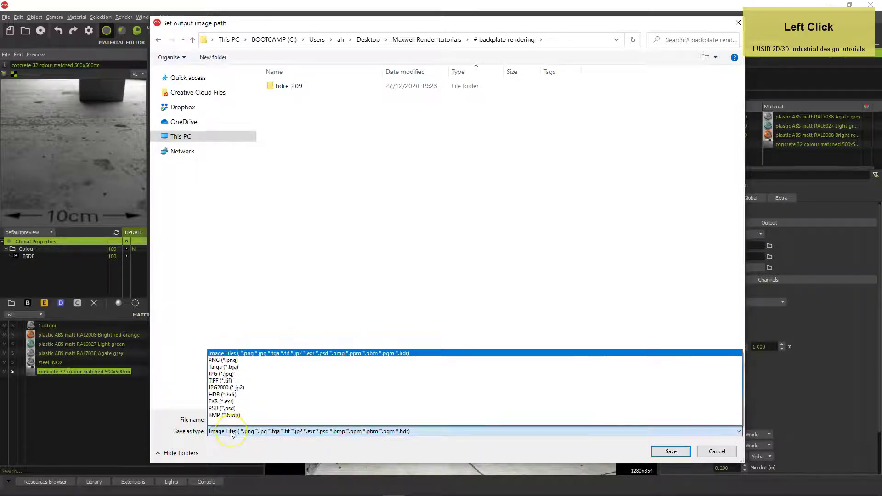
left_click(215, 361)
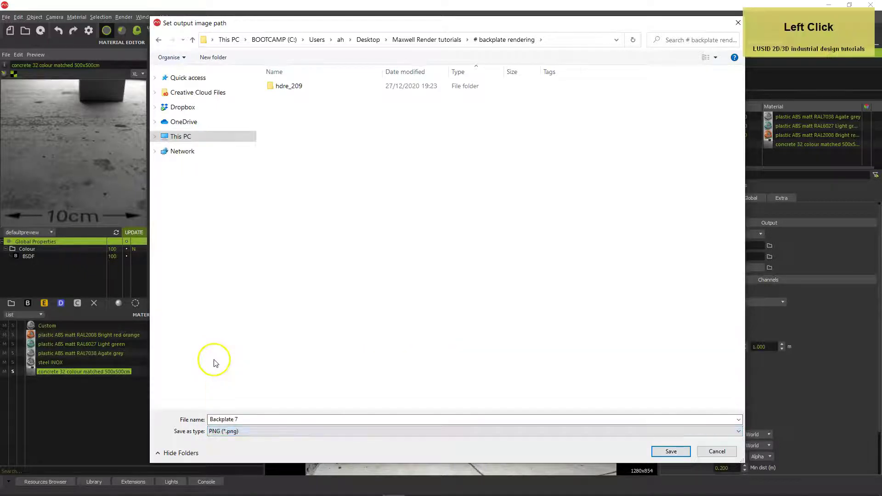
left_click(668, 452)
left_click(756, 234)
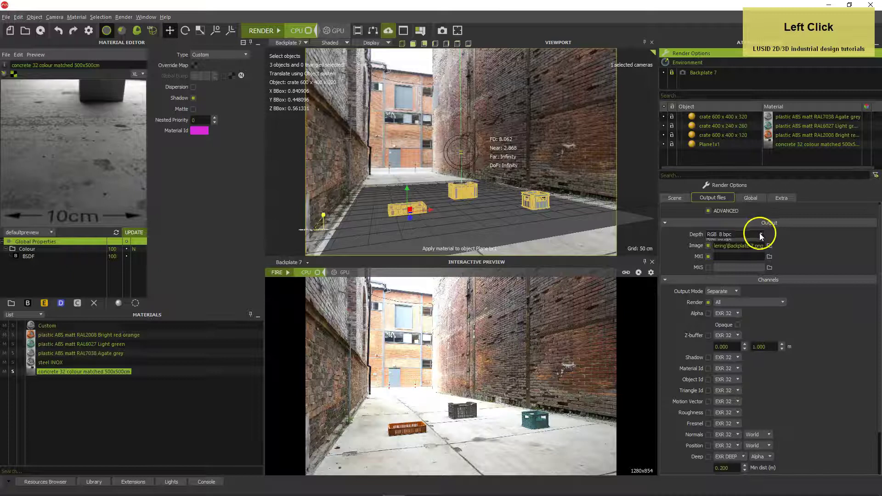
left_click(730, 249)
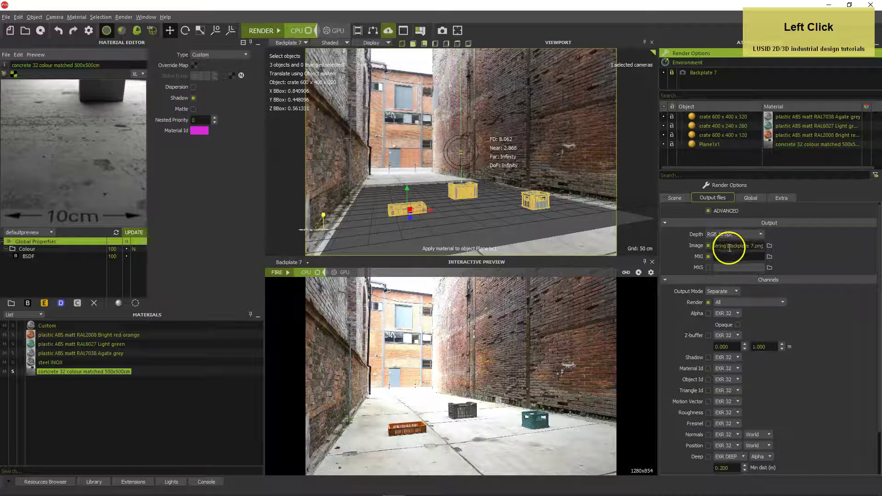
Step: Set the MXI output to a file named "Backplate 7" in the "# backplate rendering" folder
left_click(769, 257)
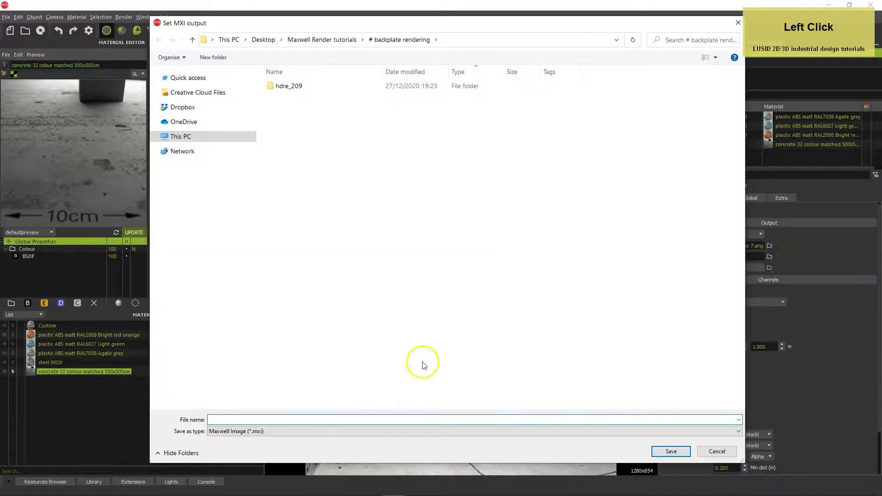
left_click(309, 419)
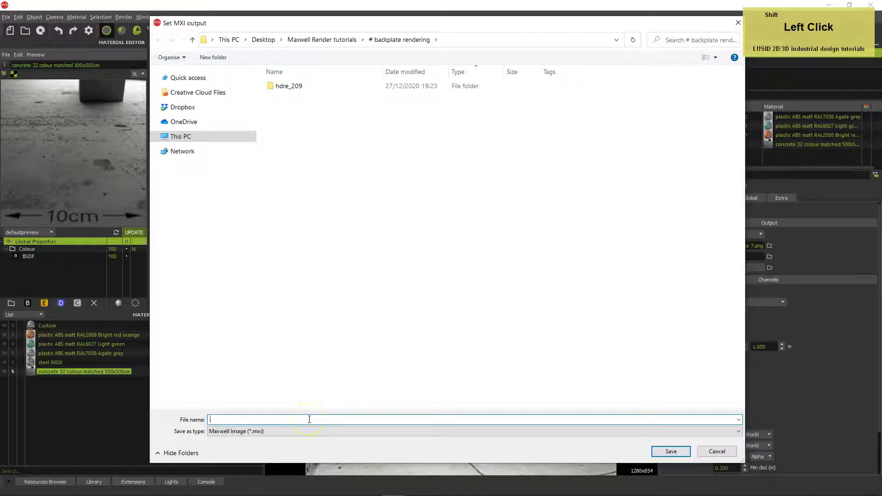
type("Backplate 7")
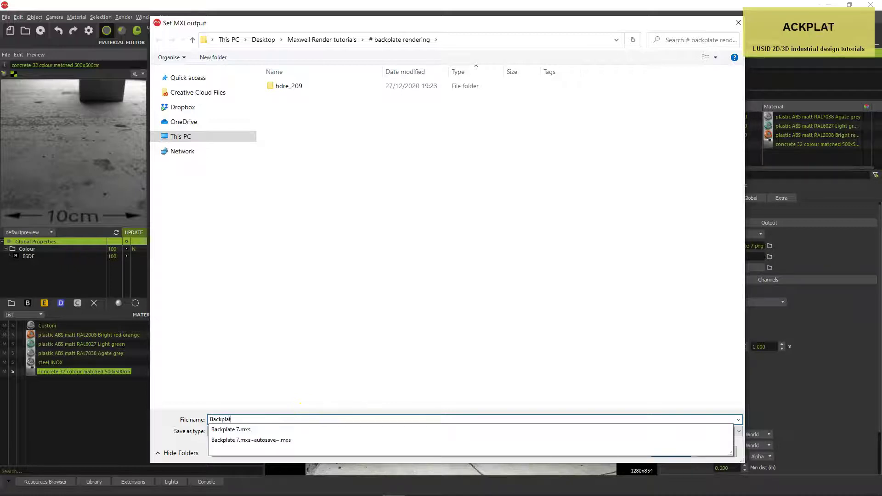
key("Tab")
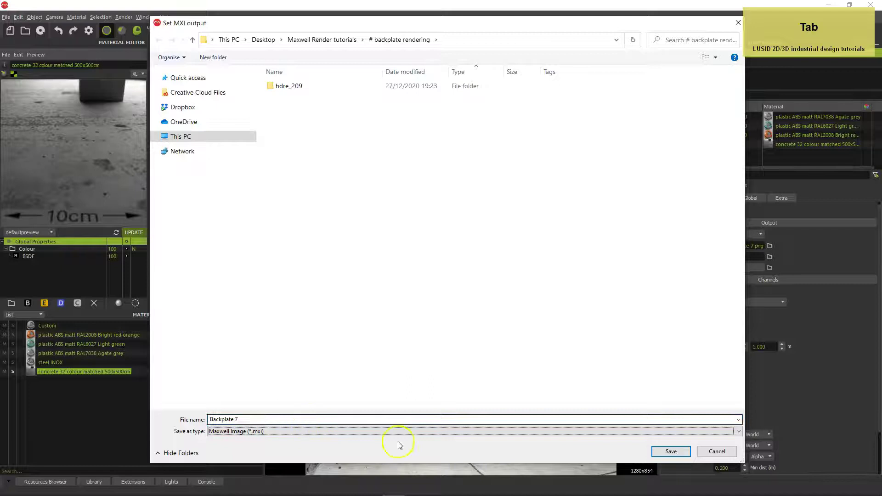
left_click(670, 451)
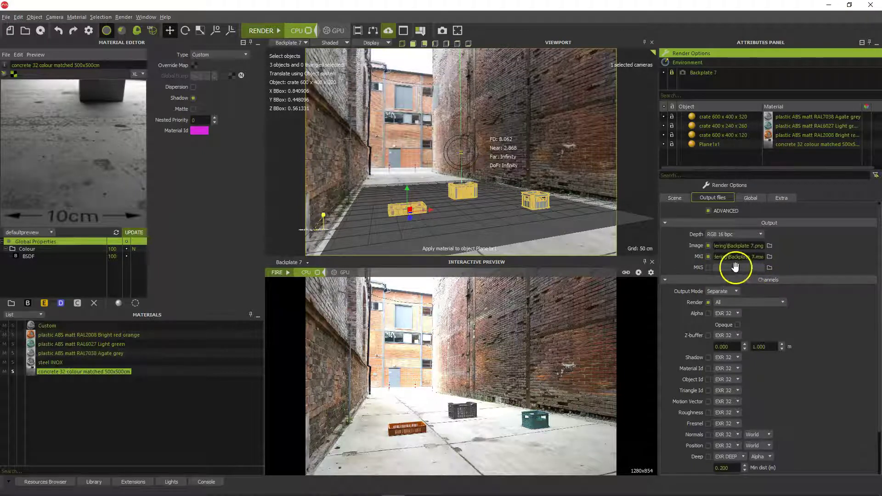
Step: Enable the MXS output and set it to "Backplate 7" in the same folder, replacing the existing file
left_click(708, 269)
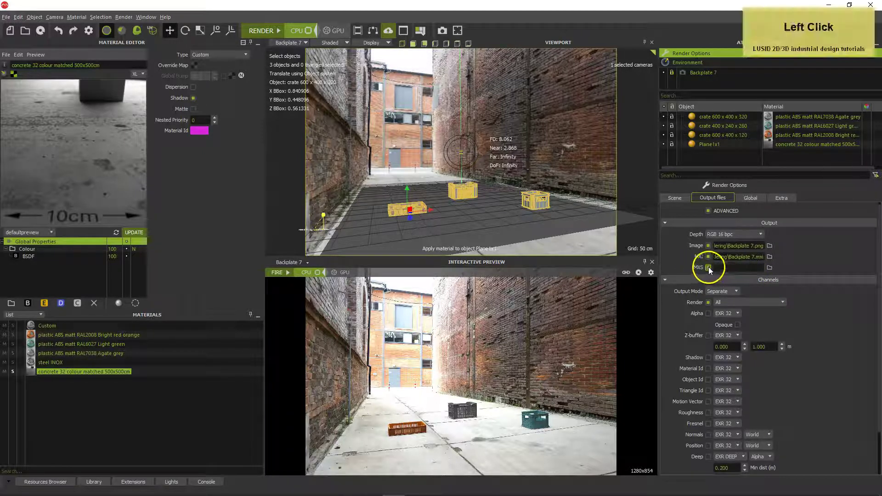
left_click(769, 267)
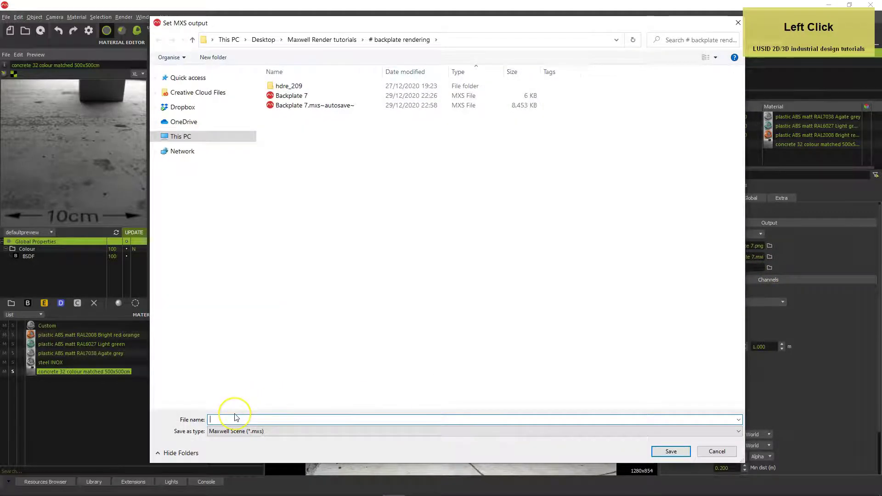
type("Backplate 7")
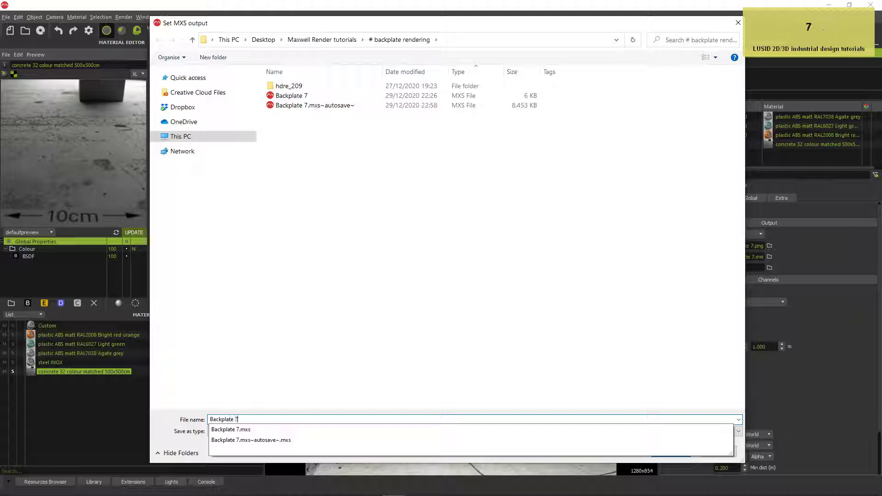
key("Tab")
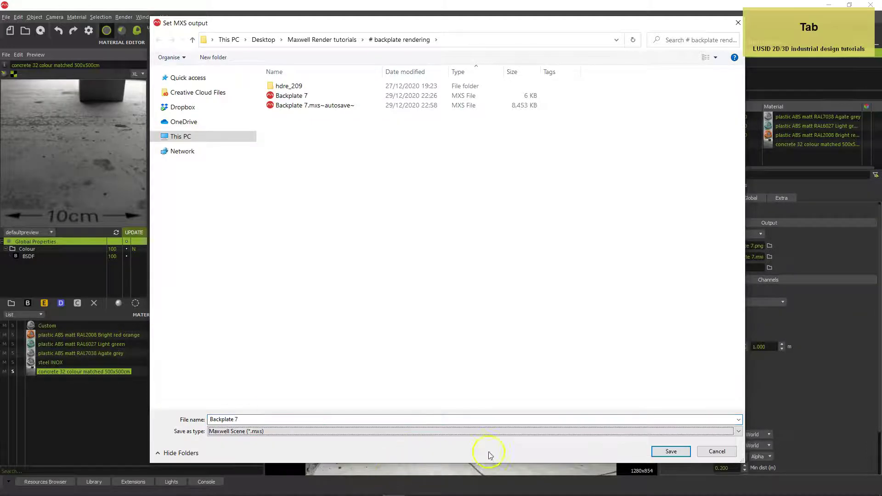
left_click(668, 452)
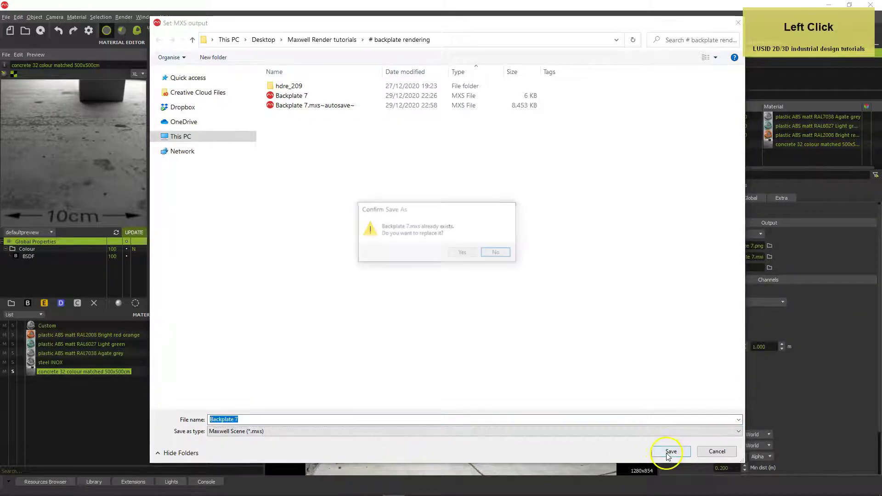
left_click(463, 253)
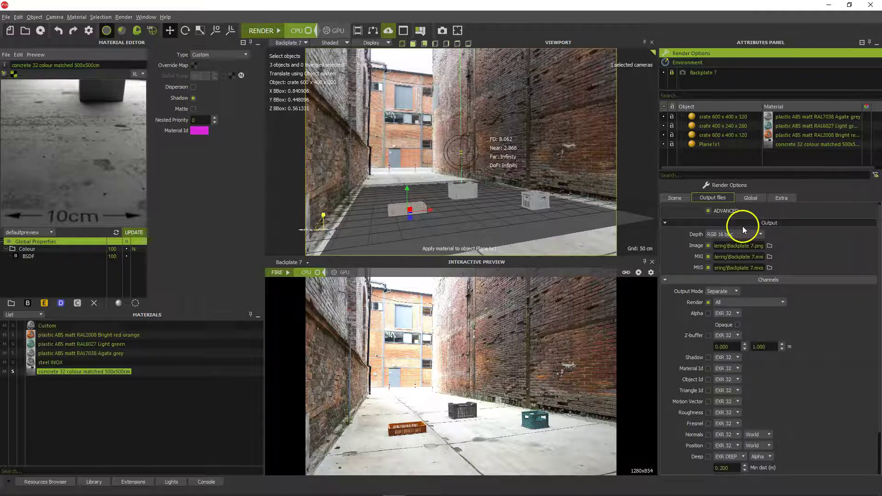
Step: Set the channel output mode to Embedded and enable the Alpha and Shadow channels, both as PNG 16
left_click(719, 291)
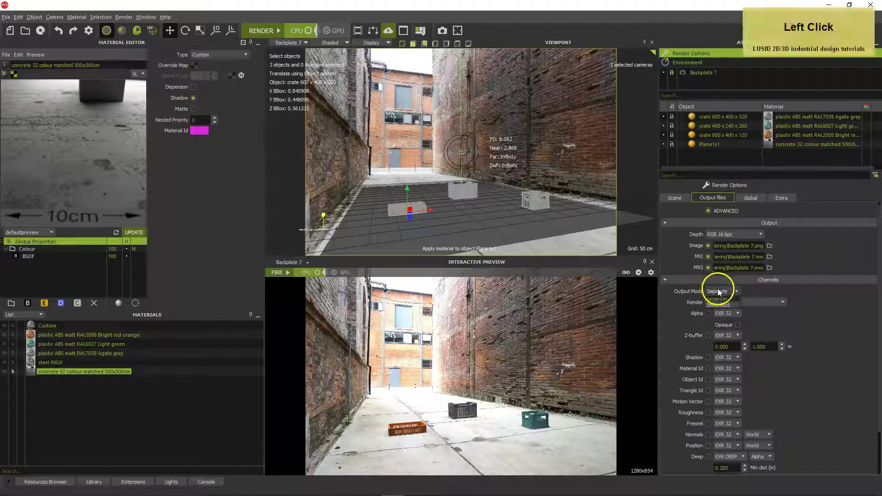
left_click(718, 301)
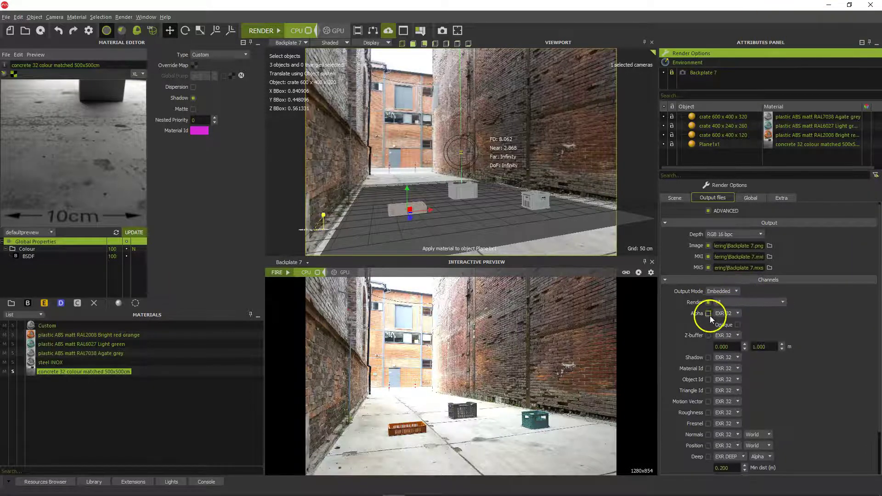
left_click(708, 314)
left_click(727, 312)
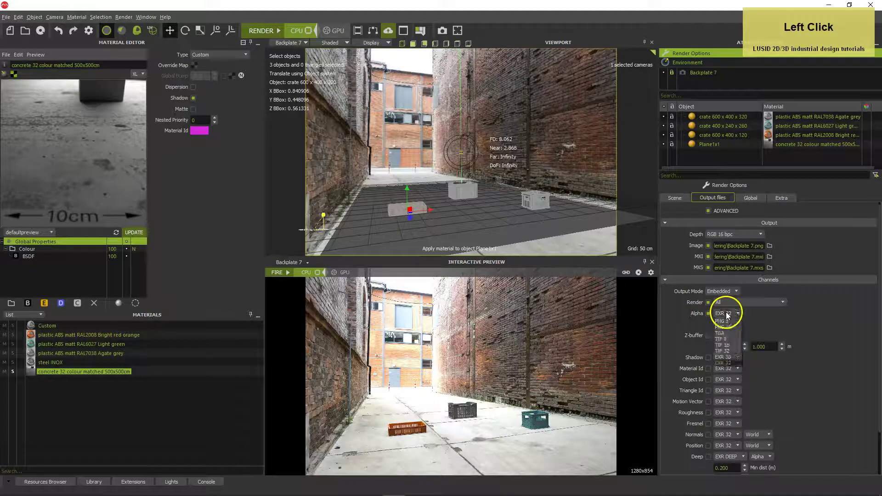
left_click(733, 327)
left_click(708, 358)
left_click(724, 358)
left_click(730, 371)
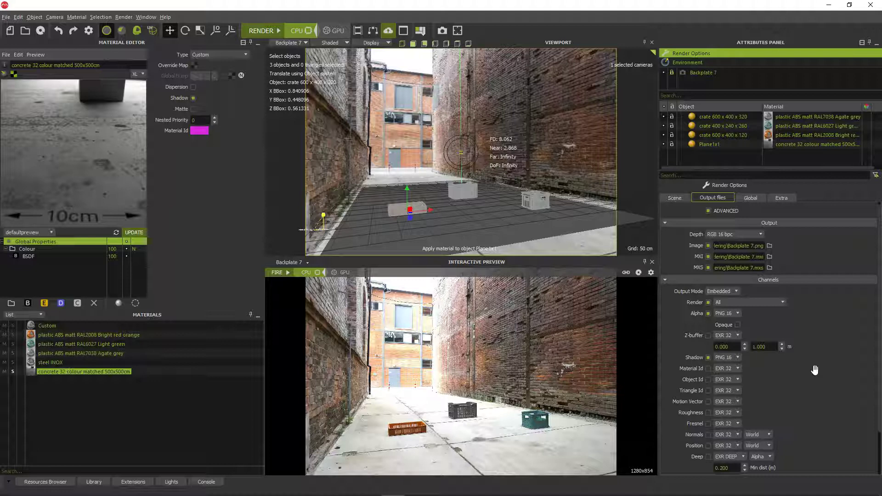
Step: Save the scene and start the final render in Maxwell Render
scroll(822, 367, "up", 2)
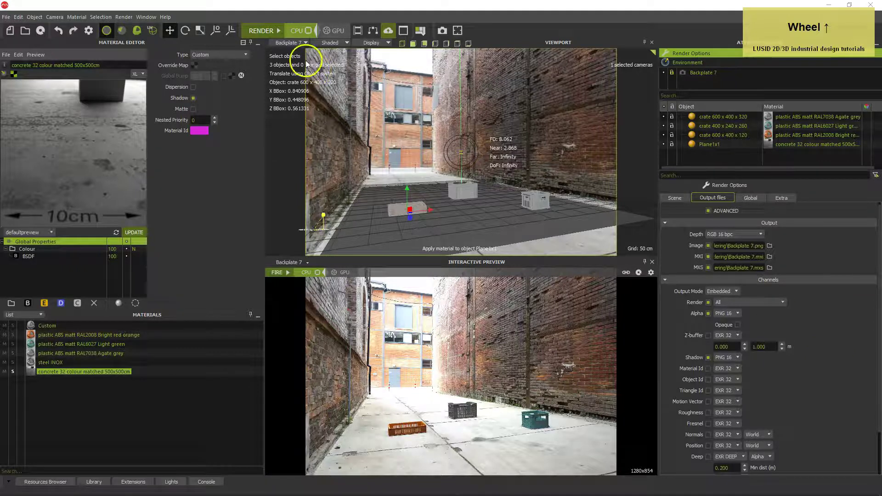
left_click(6, 17)
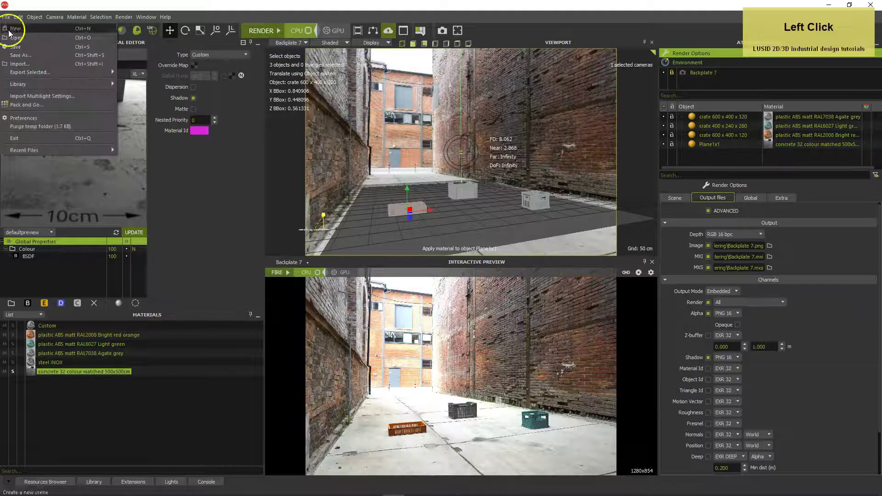
left_click(16, 48)
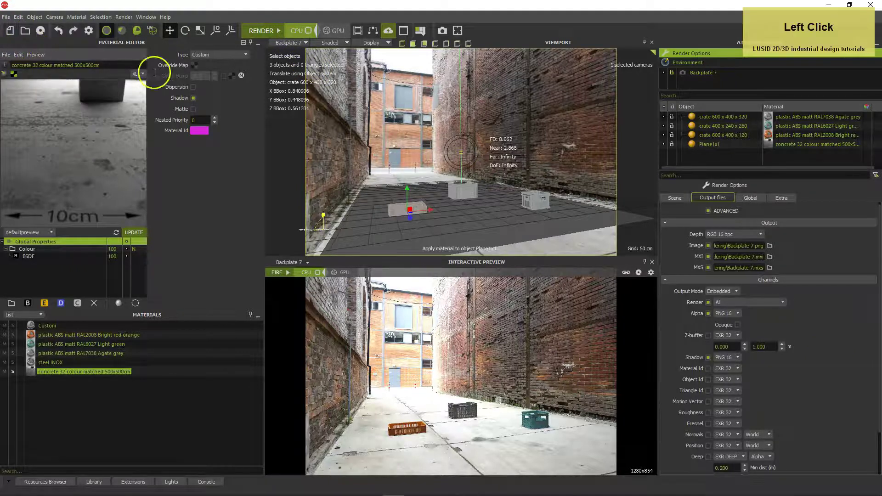
left_click(262, 32)
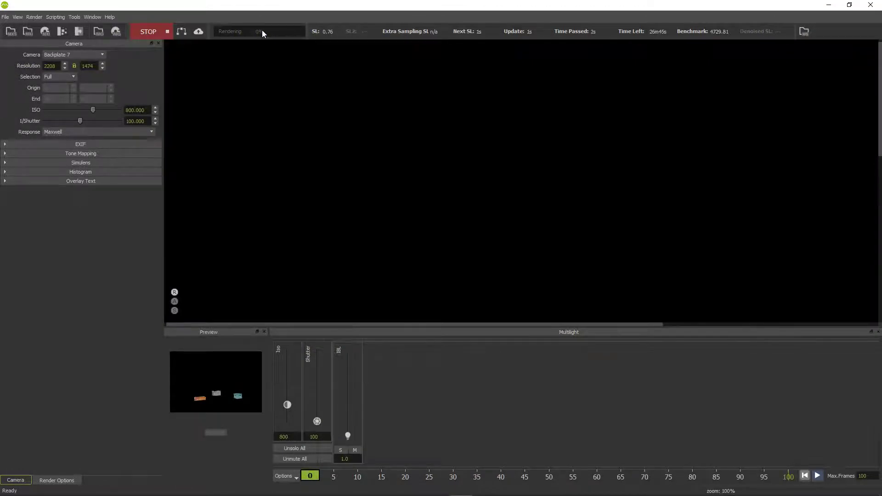
Step: Examine the three crates in the render view, checking the alpha and shadow channels before returning to the main render channel
right_click(436, 114)
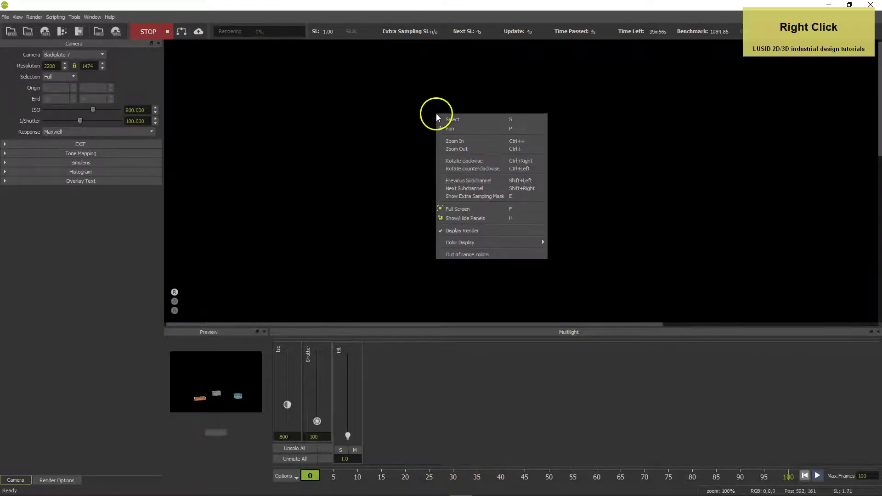
left_click(449, 129)
left_click_drag(625, 221, 495, 99)
left_click_drag(619, 236, 495, 119)
left_click_drag(556, 217, 641, 122)
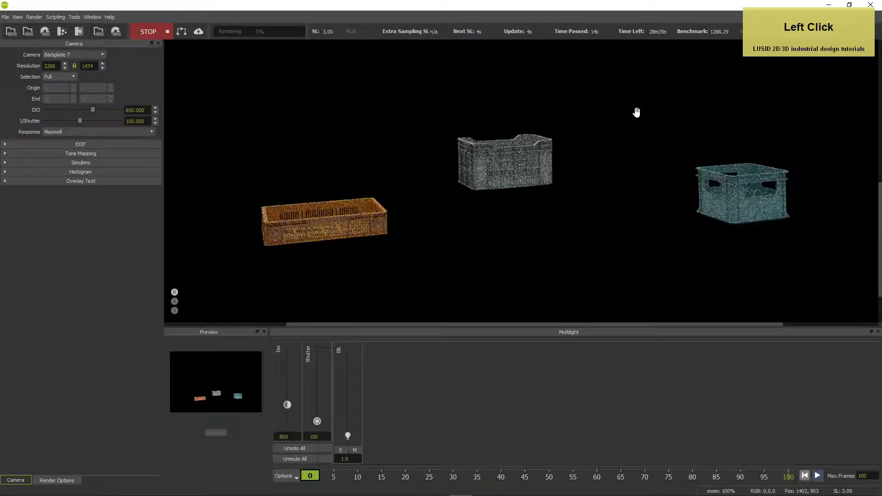
left_click(175, 301)
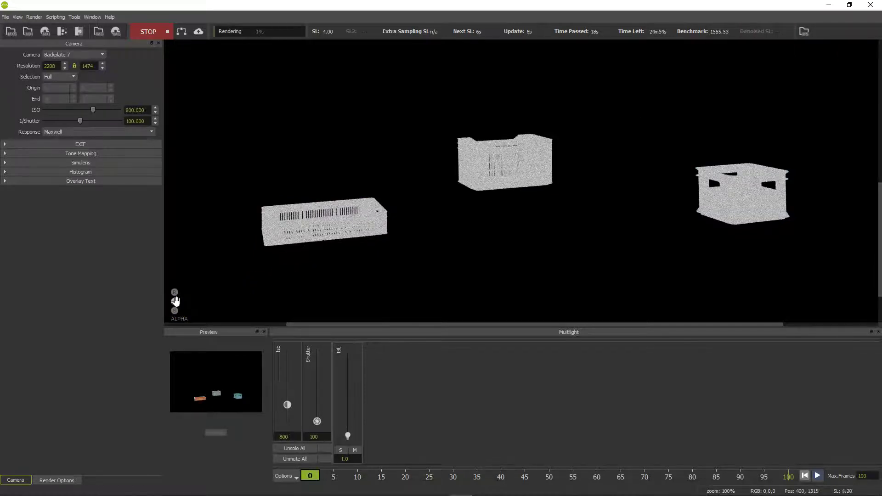
left_click(175, 310)
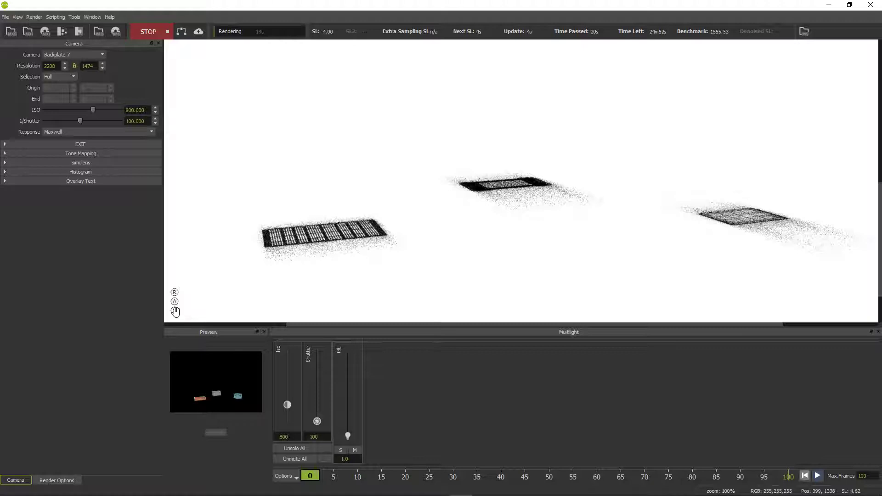
left_click(175, 292)
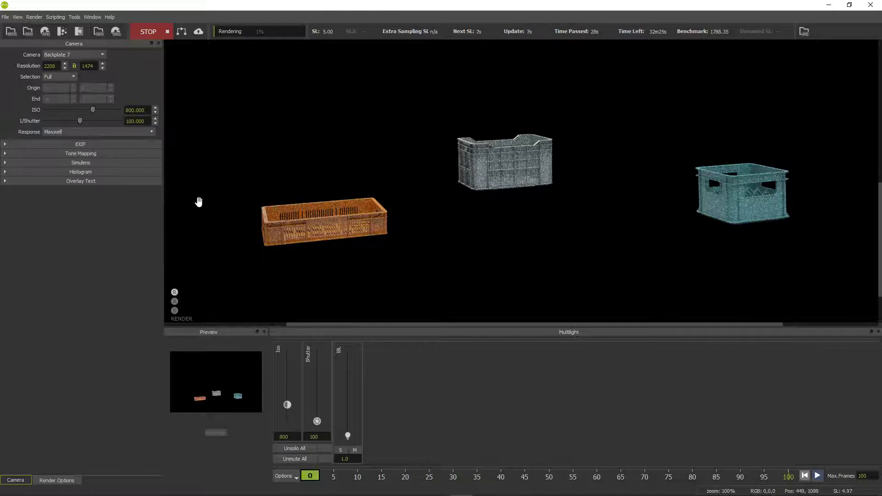
left_click(199, 201, "alt")
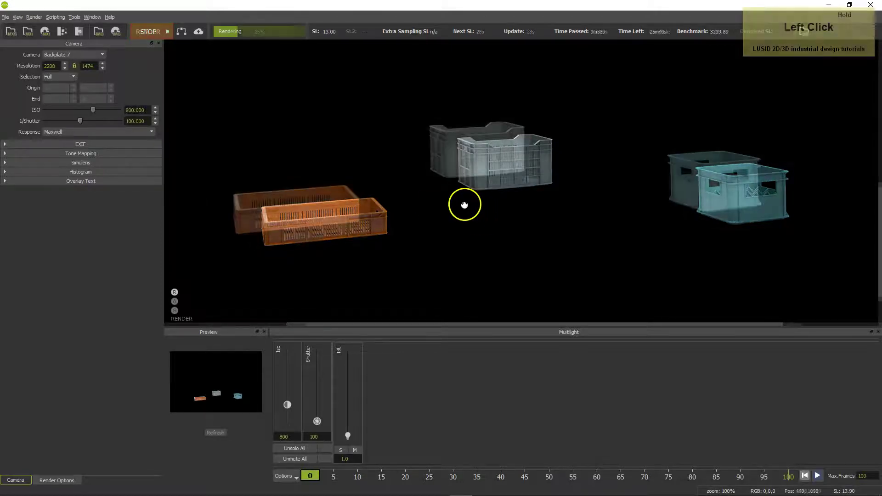
left_click_drag(463, 203, 500, 193)
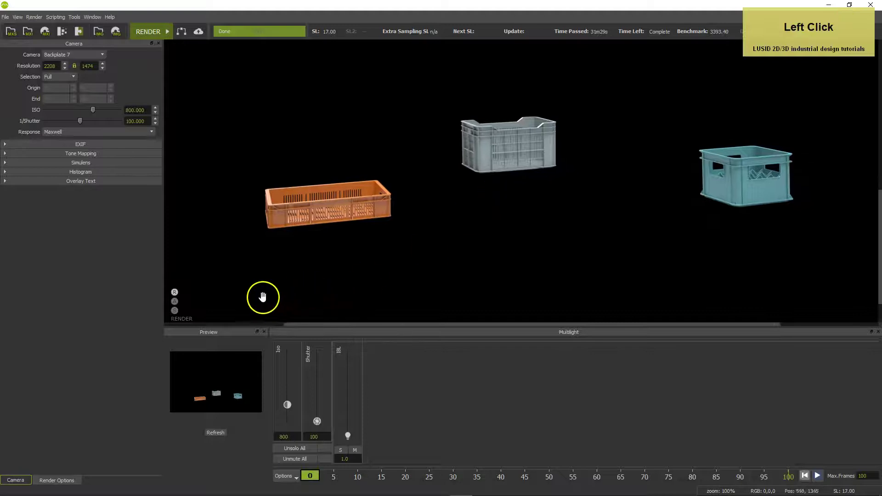
Step: Compare the alpha and shadow channels of the finished crate render once more and return to the render channel
left_click(175, 301)
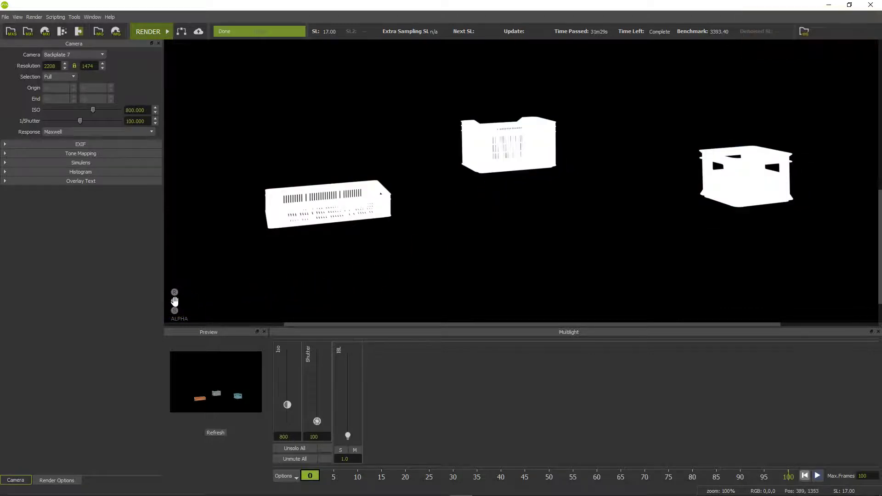
left_click(175, 311)
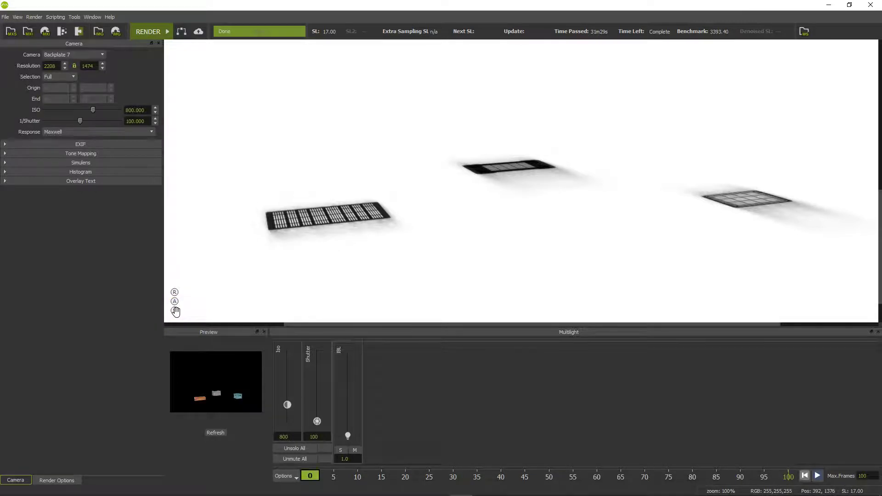
left_click(174, 301)
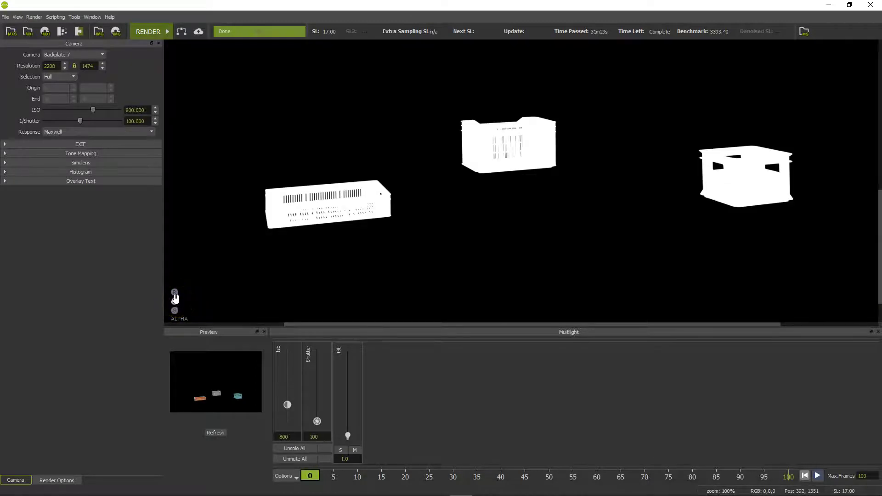
left_click(174, 291)
left_click(452, 260)
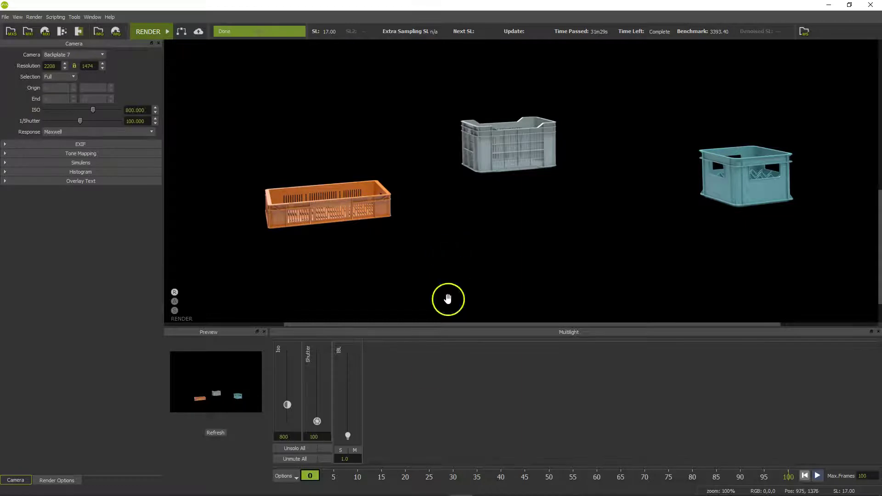
Step: Try an IBL light intensity of 1.3 in Multilight and refresh the preview
left_click(345, 459)
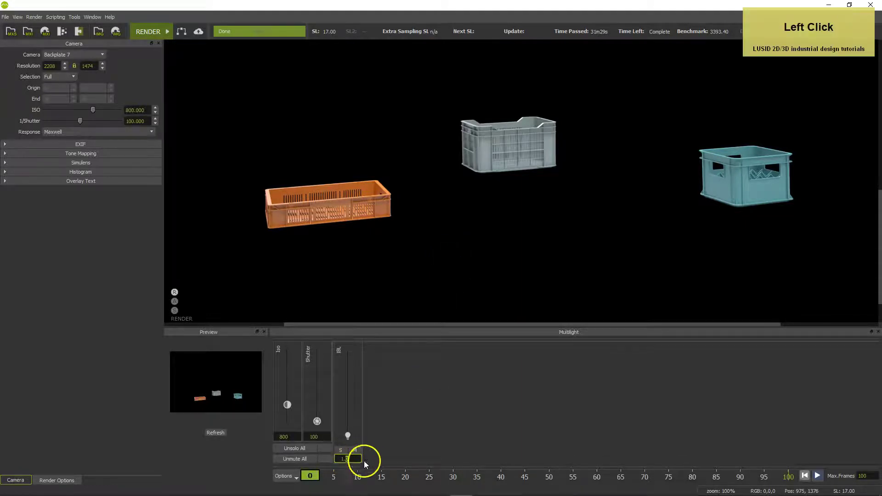
type("3")
key("Tab")
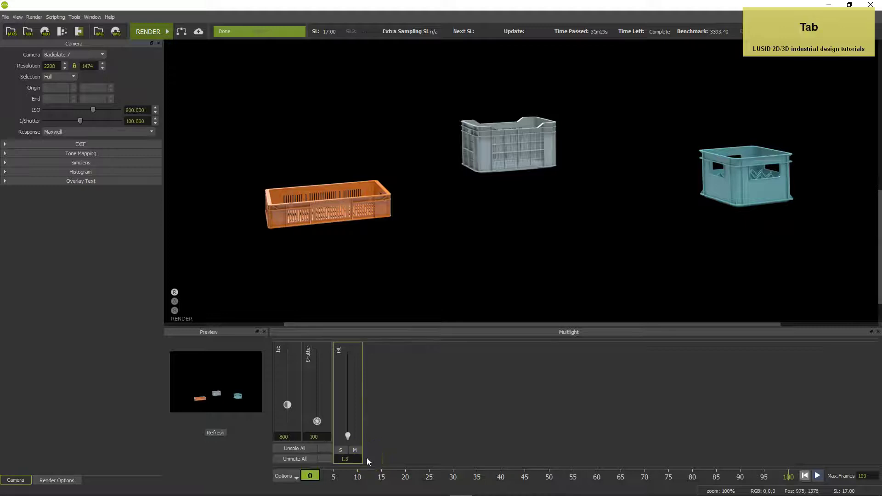
left_click(216, 432)
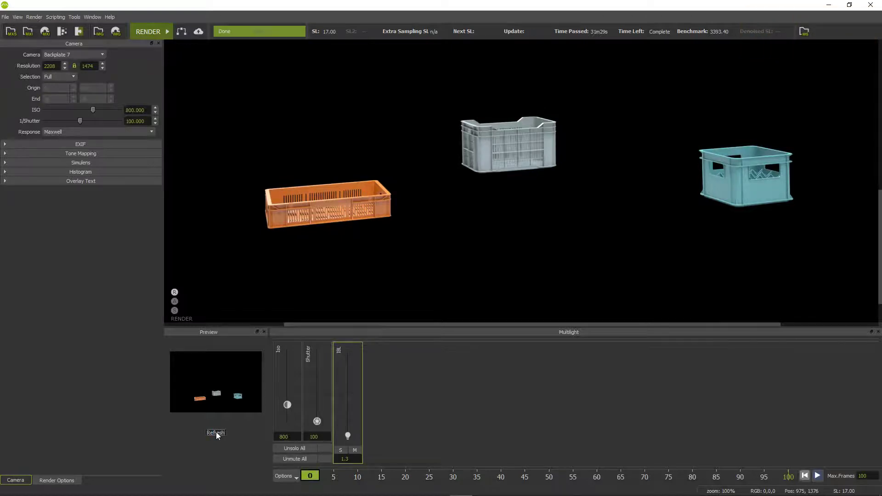
Step: Set the IBL light intensity to 1.2 in Multilight and refresh the preview
left_click(345, 459)
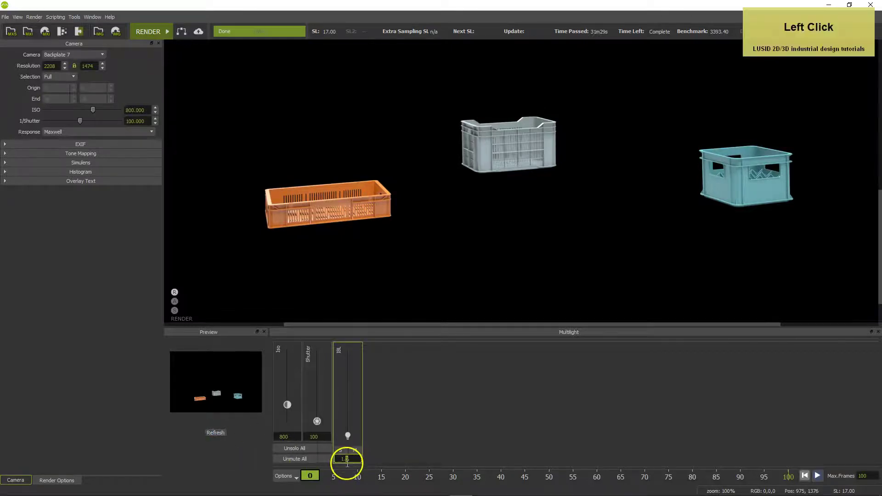
key("Tab")
left_click(216, 432)
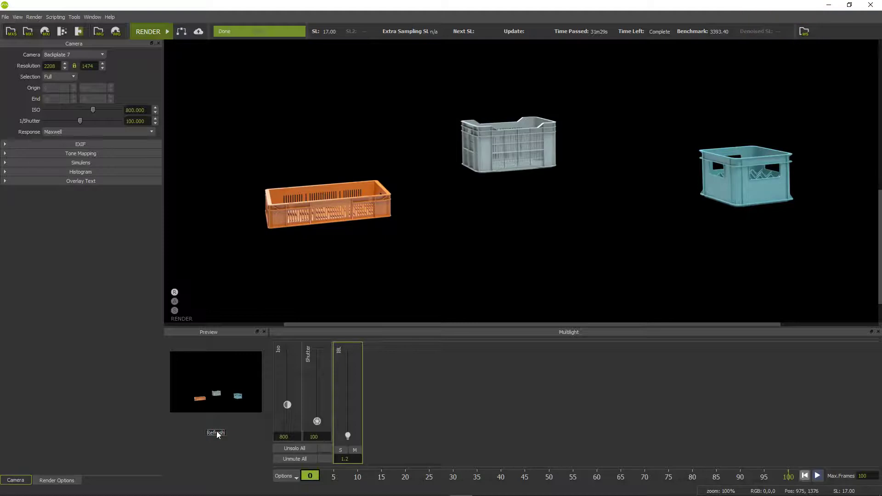
Step: Switch to Photoshop and open the alley photo "07-25 mm-1-200 sec at f - 5.6 30%" PNG from the Backplates folder
left_click(830, 6)
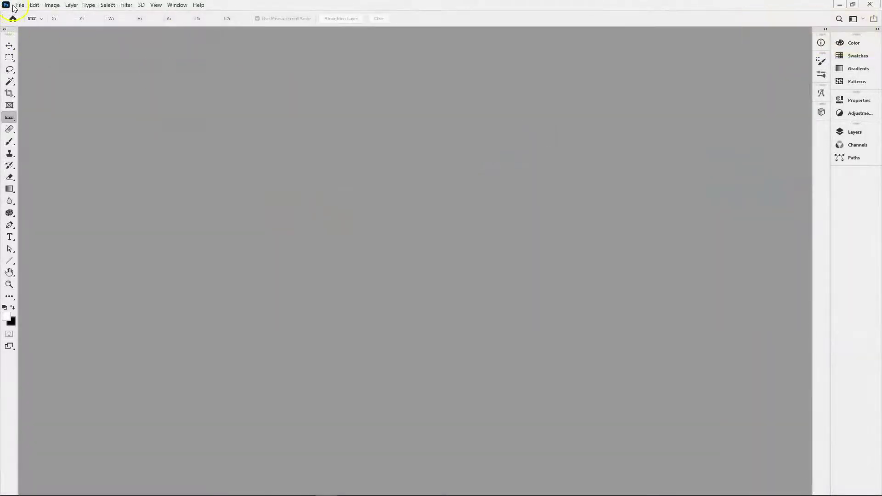
left_click(17, 5)
left_click(31, 26)
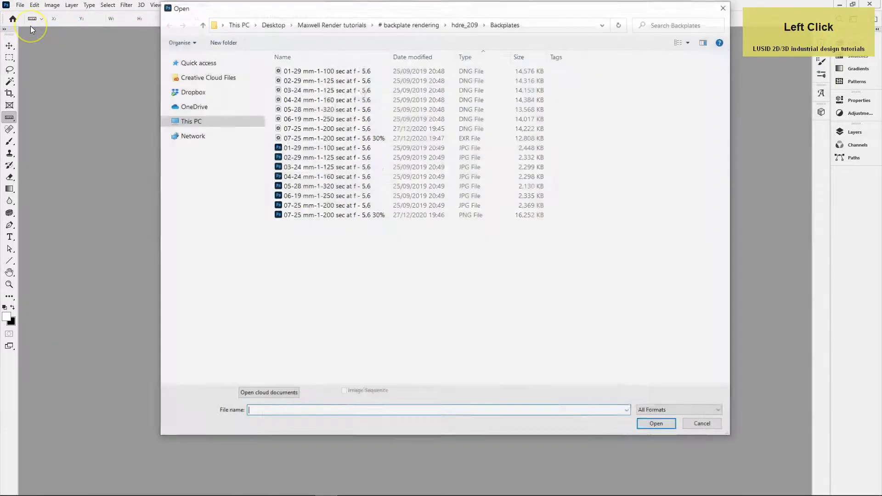
left_click(279, 216)
double_click(277, 216)
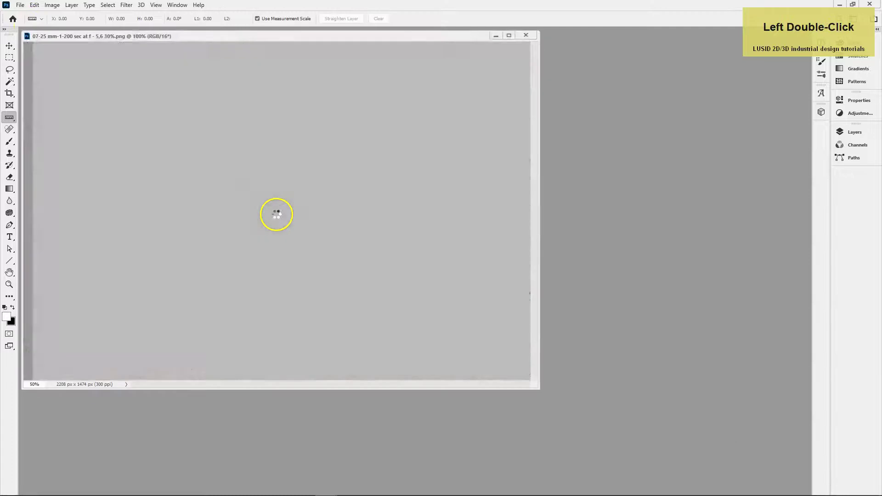
Step: Open the "Backplate _shadow7" and "Backplate 7" PNG renders together from the "# backplate rendering" folder
left_click(20, 5)
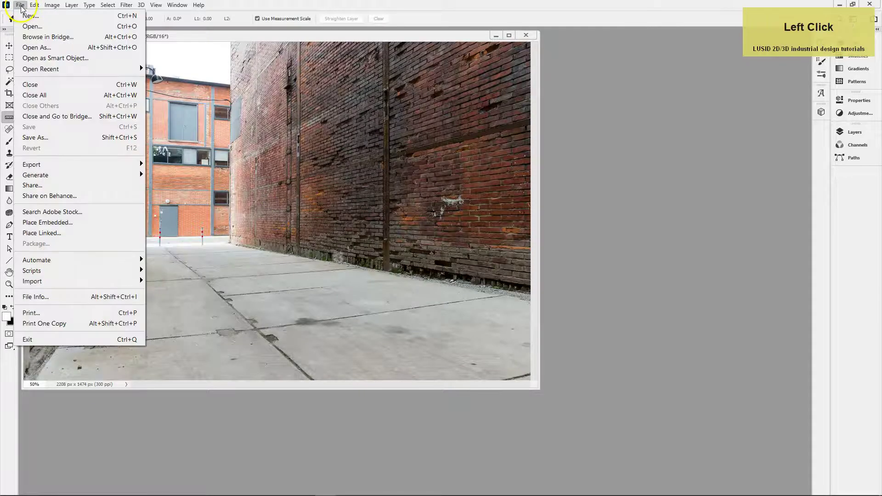
left_click(29, 26)
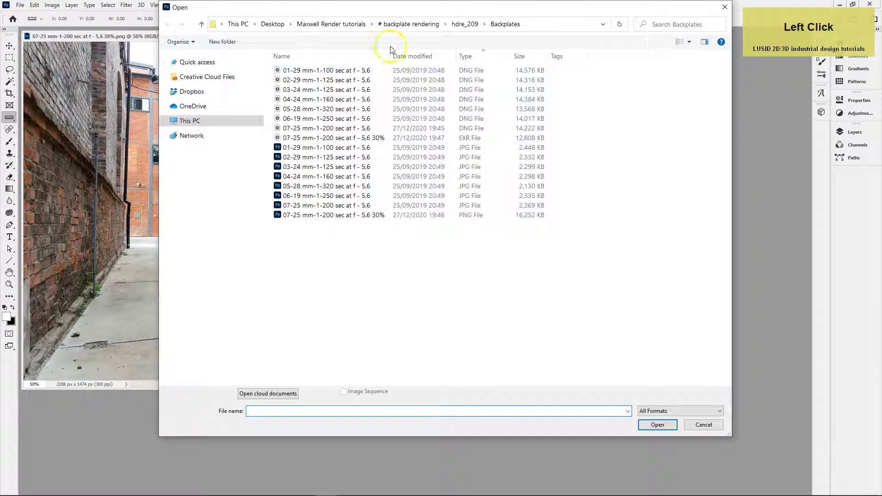
left_click(465, 25)
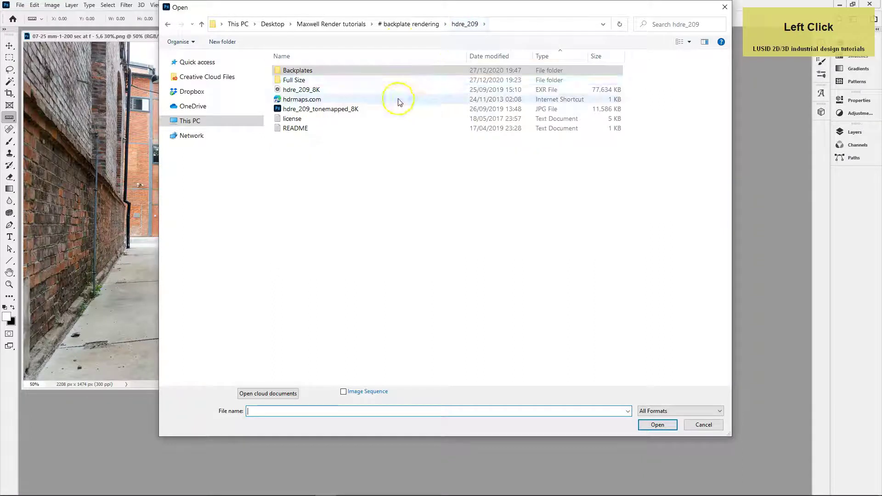
left_click(425, 25)
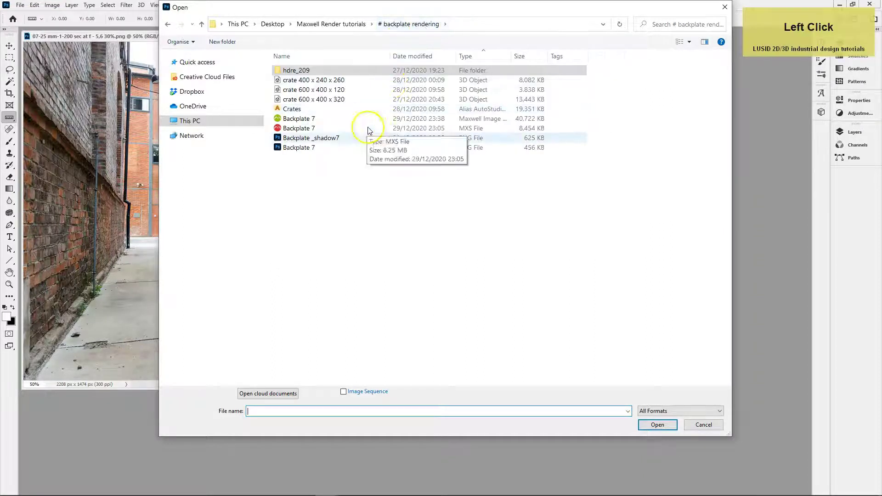
left_click(329, 139)
left_click(324, 148, "ctrl")
key("Return")
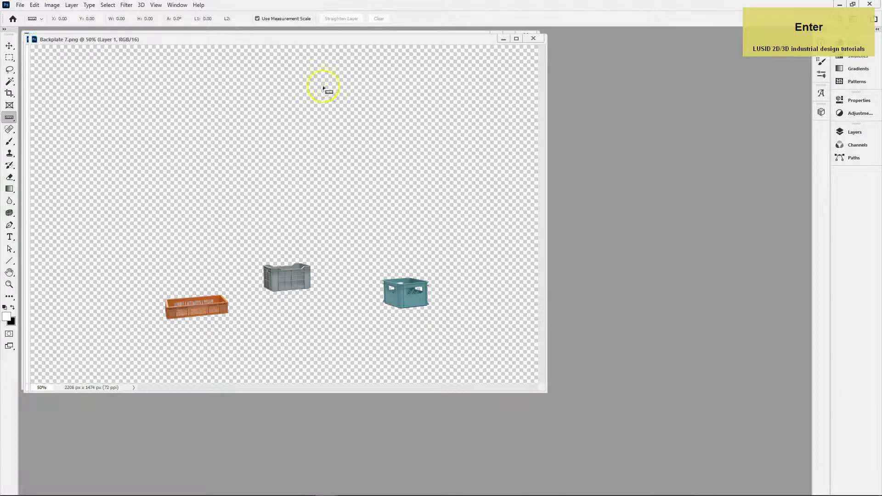
Step: Cut the whole shadow image, close its file without saving, and paste it into the alley photo as a new layer
left_click_drag(294, 39, 476, 91)
left_click(361, 41)
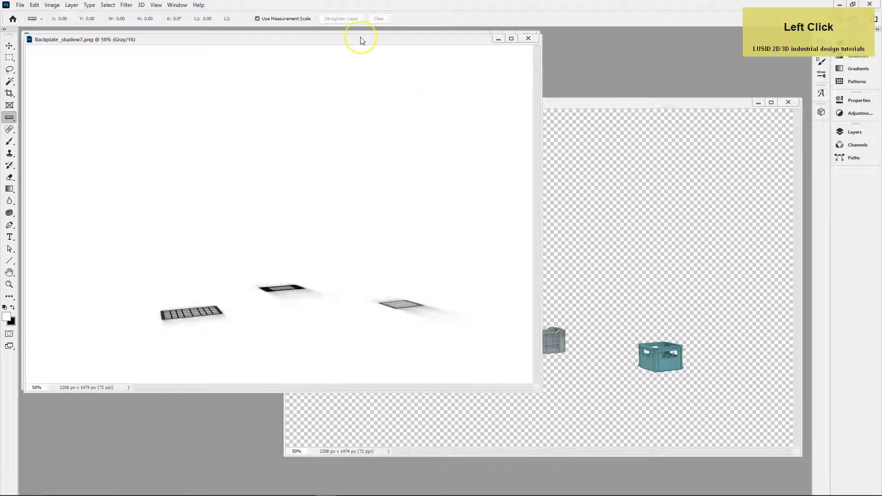
key("ctrl+x")
key("ctrl+w")
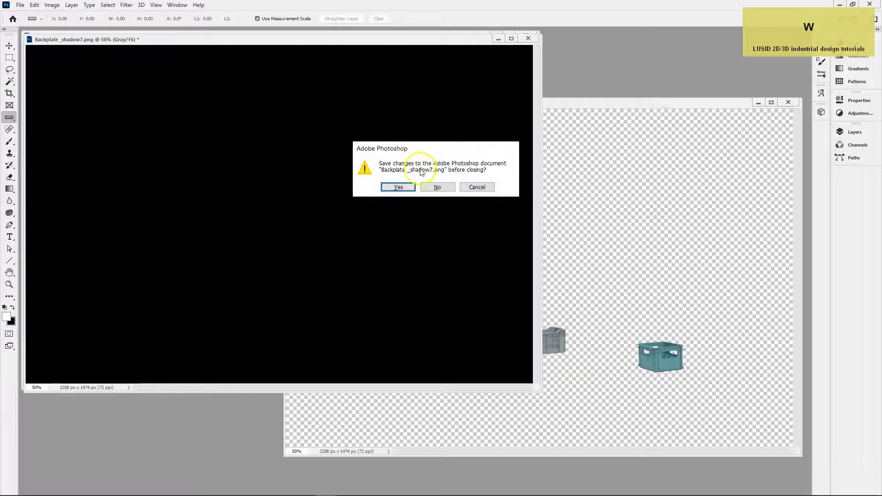
left_click(435, 188)
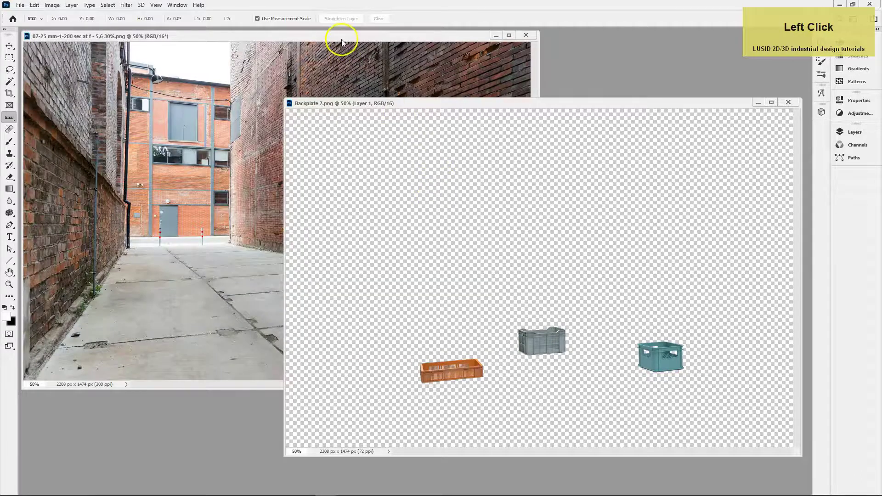
left_click(341, 41)
key("ctrl+v")
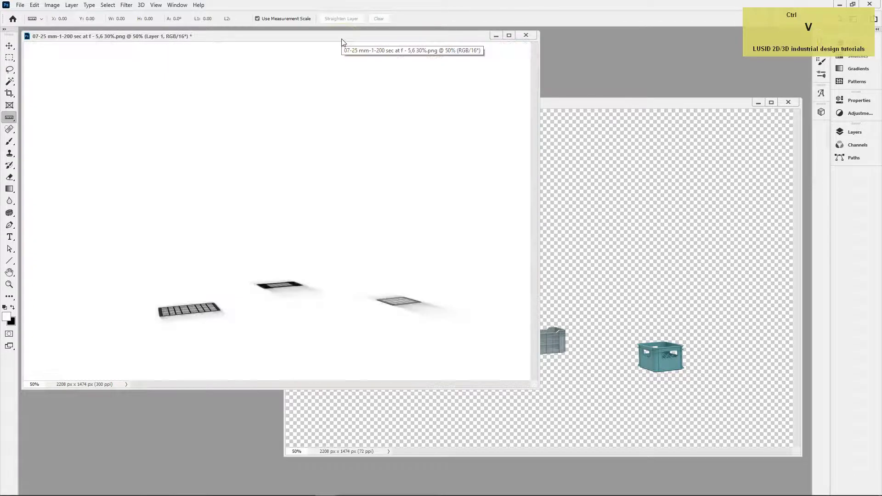
Step: Set the blend mode of the pasted shadow layer to Multiply
left_click(713, 119)
left_click(856, 131)
left_click(774, 183)
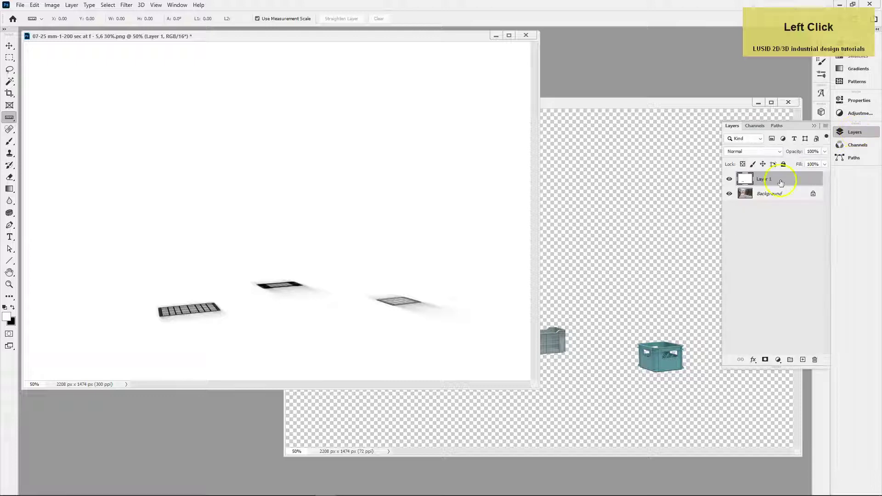
left_click(776, 152)
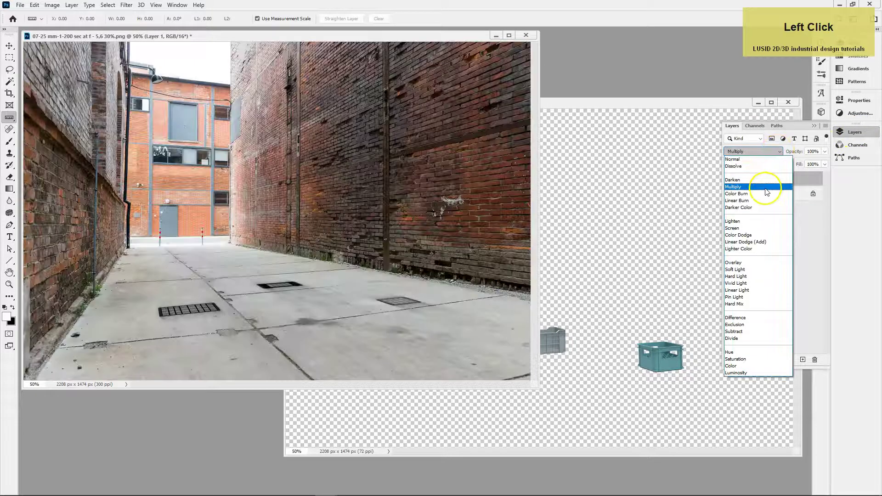
left_click(766, 187)
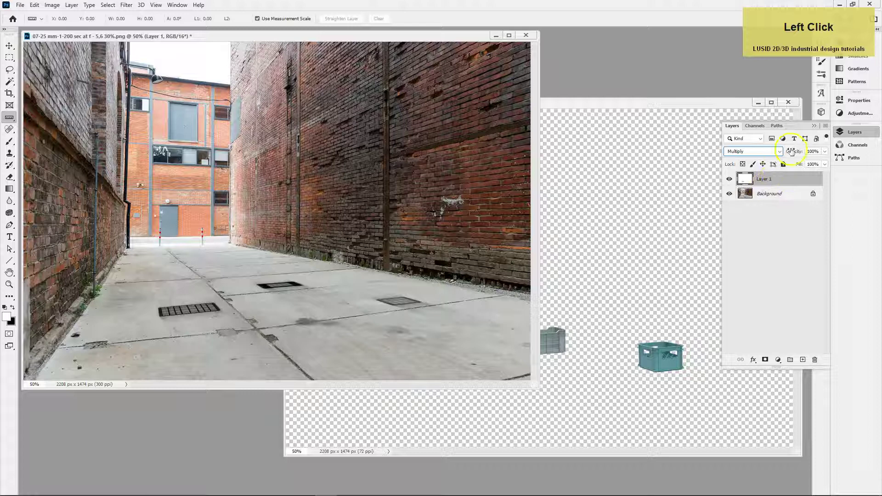
Step: Transfer the crates from Backplate 7.png into the alley photo, closing the source unsaved, and move them down over their shadows
left_click(583, 103)
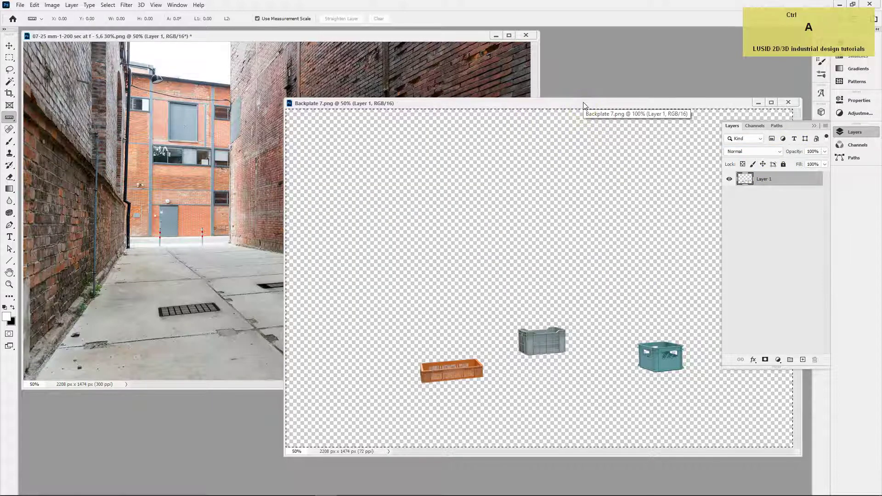
key("ctrl+x")
key("ctrl+w")
left_click(437, 189)
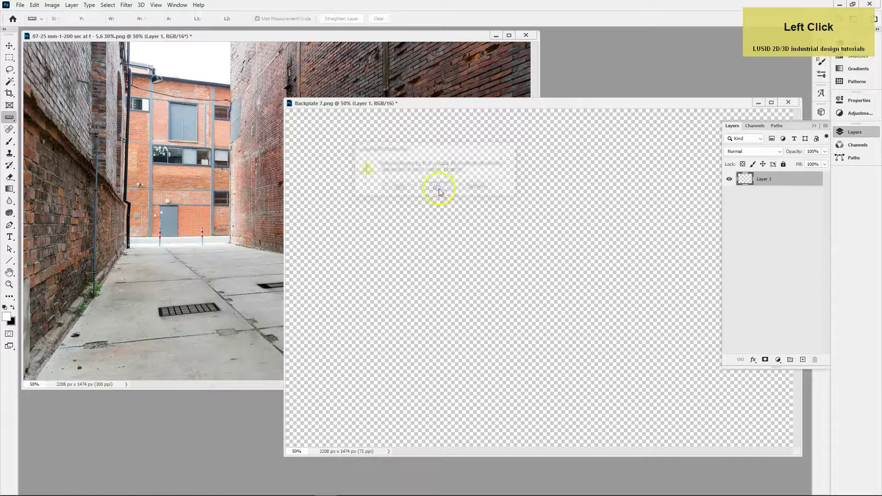
key("ctrl+v")
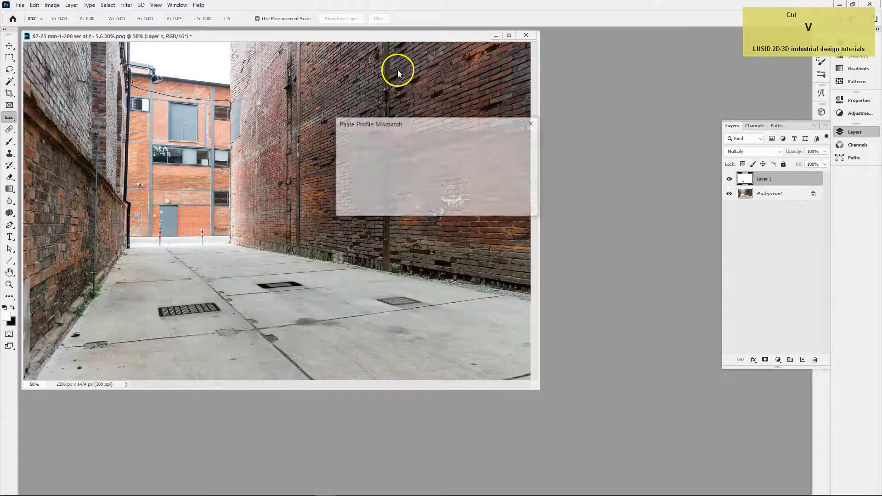
left_click(489, 205)
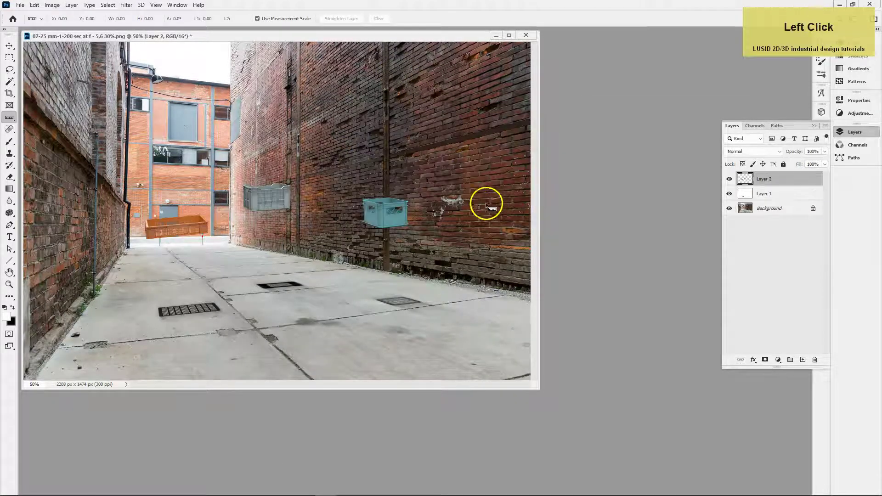
left_click(9, 45)
left_click_drag(280, 209, 289, 280)
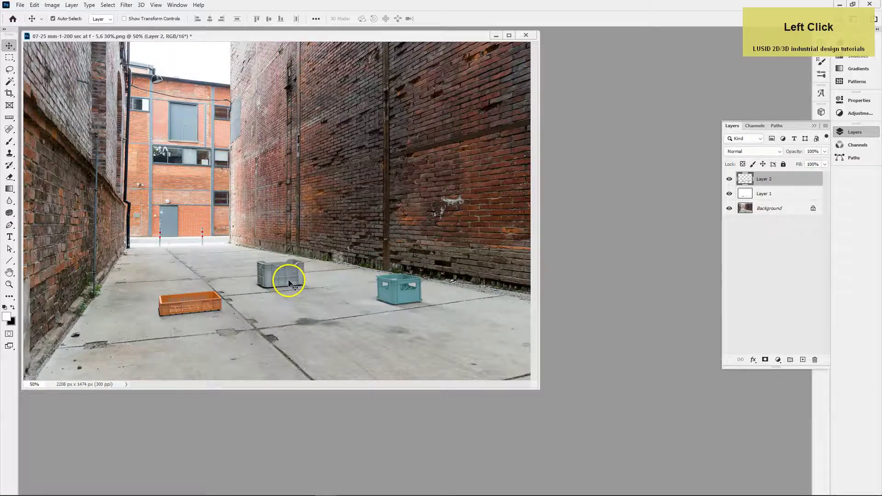
Step: Nudge the crates layer left and down in fine increments until the crate bases line up with their shadows
left_click(9, 285)
left_click(271, 312)
left_click(350, 373)
left_click(319, 327)
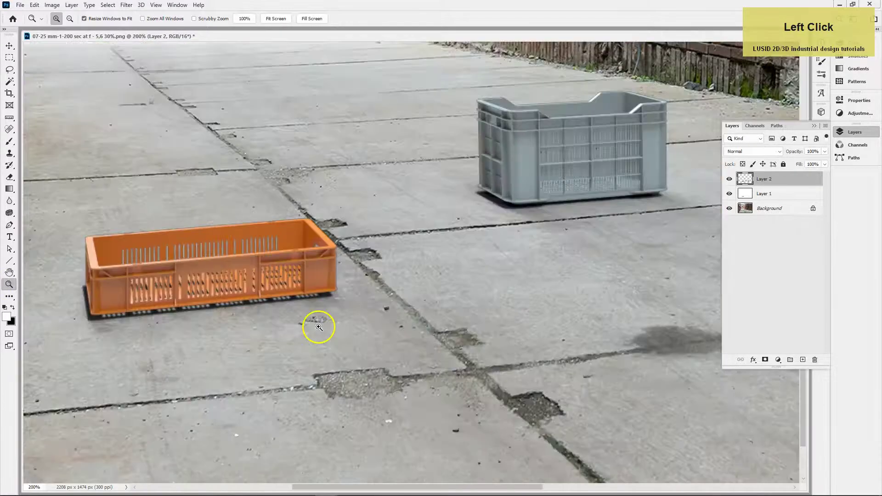
left_click(9, 46)
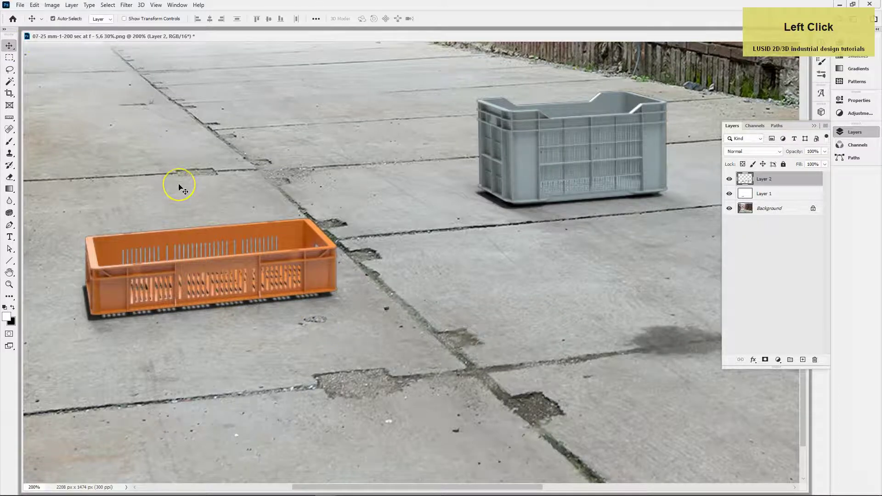
key("Left")
key("Left")
key("Left")
key("Left")
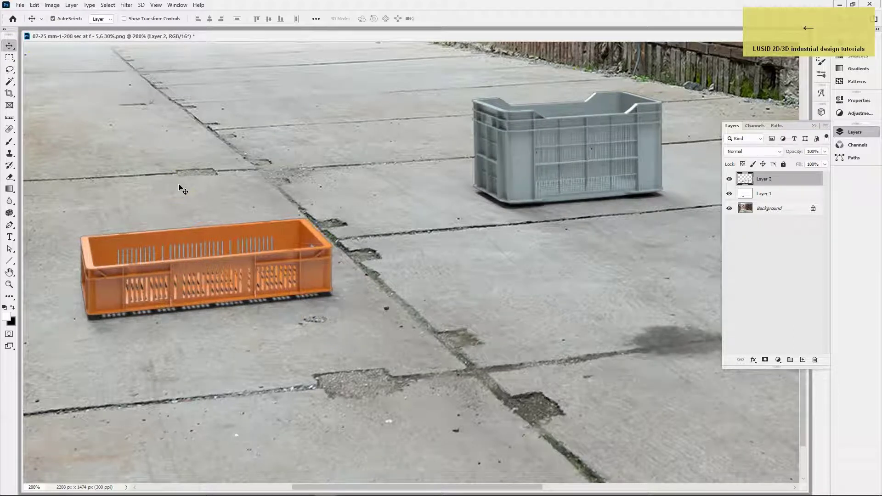
key("Right")
key("Down")
key("Down")
key("Down")
key("Down")
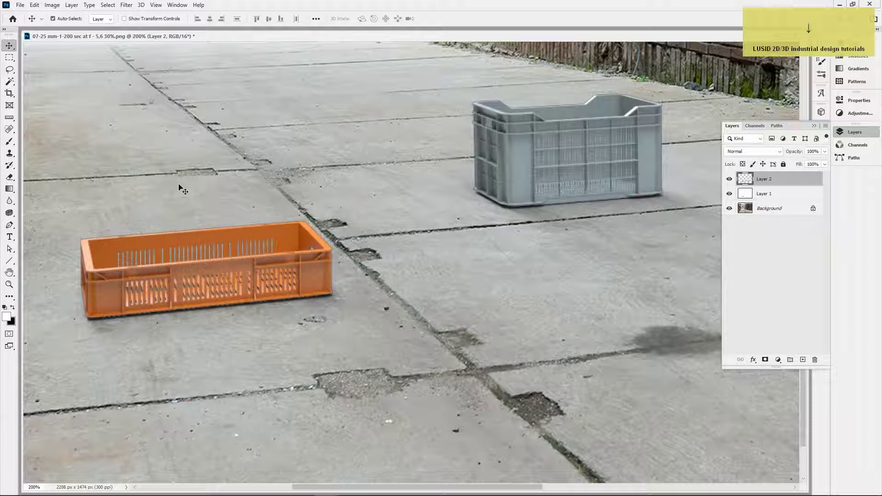
Step: Shift the crates layer up off the shadows in large increments and return it to its place over them
key("shift+Up")
key("shift+Up")
key("shift+Up")
key("shift+Up")
key("shift+Up")
key("shift+Up")
key("shift+Up")
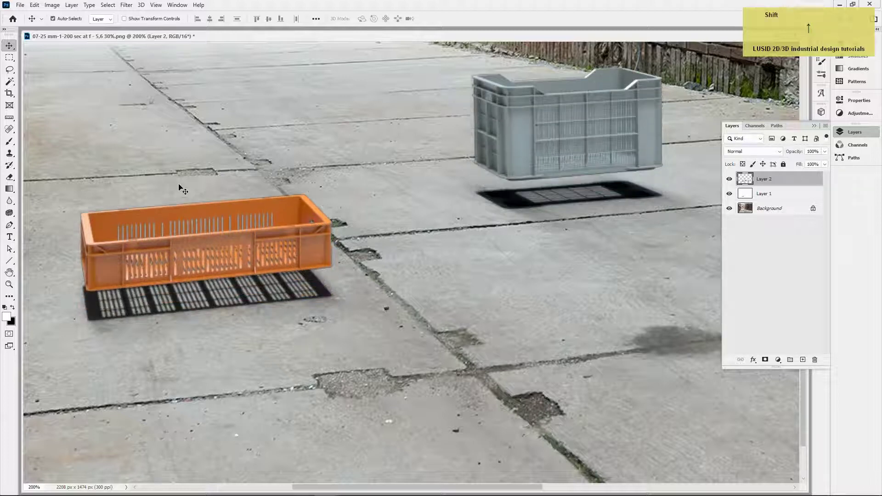
key("shift+Down")
key("shift+Down")
key("shift+Down")
key("shift+Down")
key("shift+Down")
key("shift+Down")
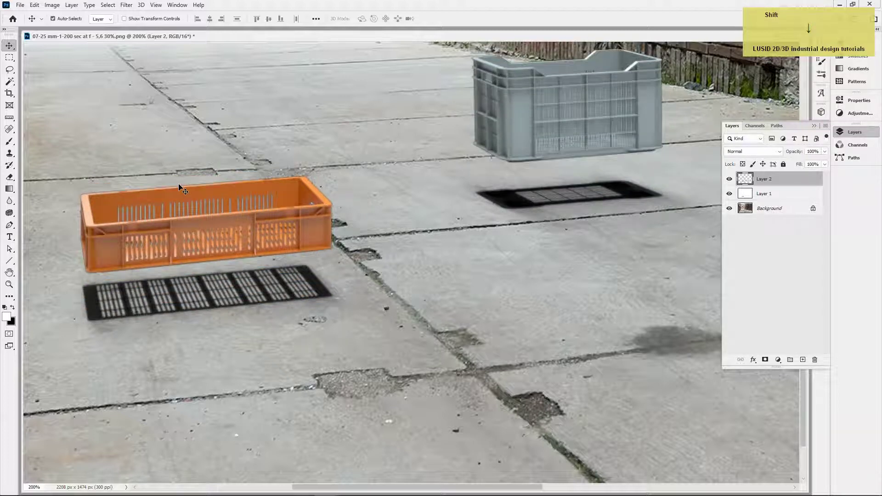
key("shift+Down")
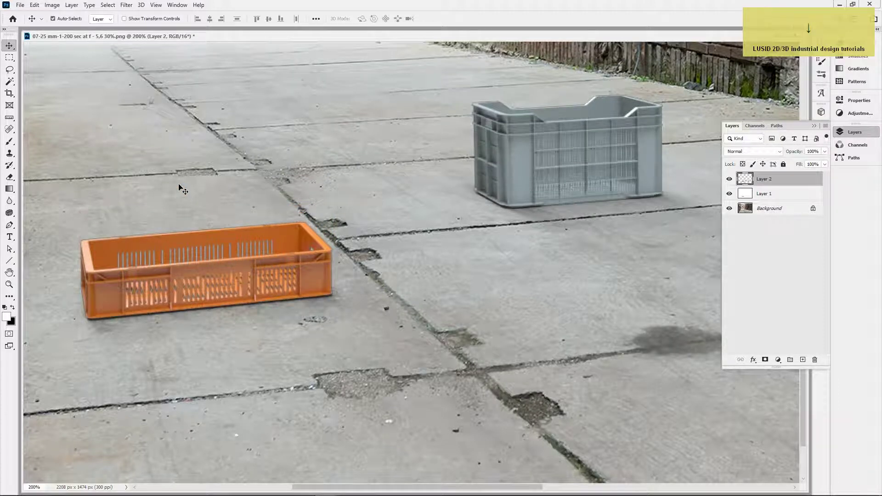
Step: Examine the orange crate's outline and slots up close for dark fringing against the concrete
left_click(9, 285)
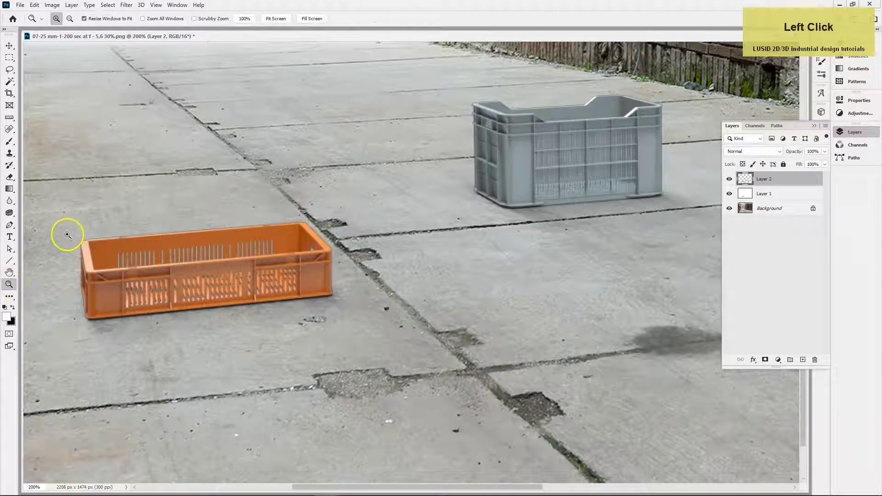
left_click_drag(71, 235, 103, 262)
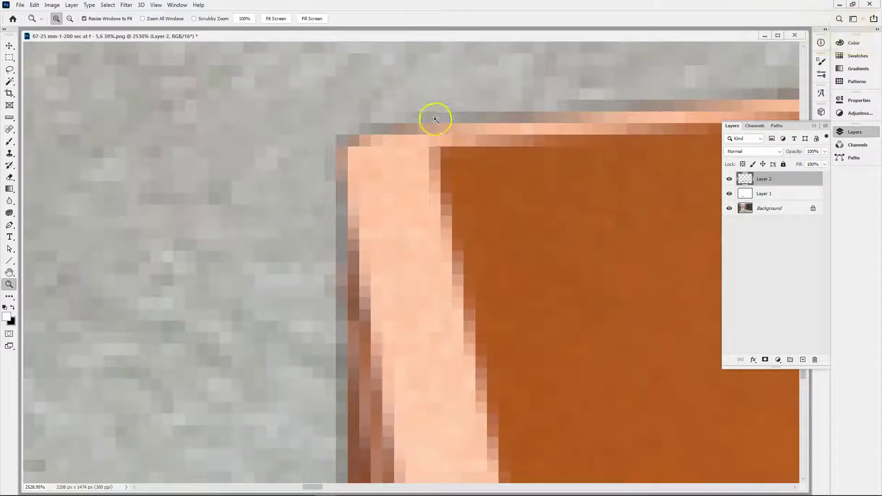
left_click(476, 145, "alt")
left_click(476, 149, "alt")
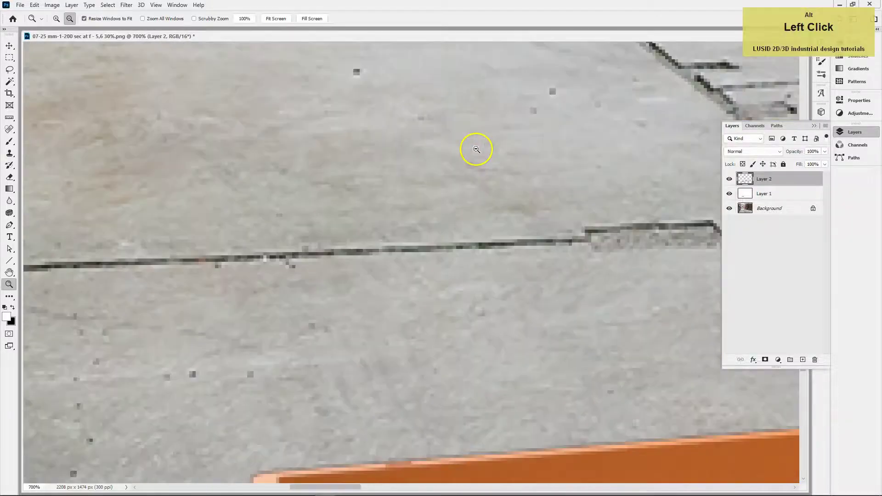
left_click(476, 149, "alt")
key("space")
left_click_drag(486, 296, 463, 85)
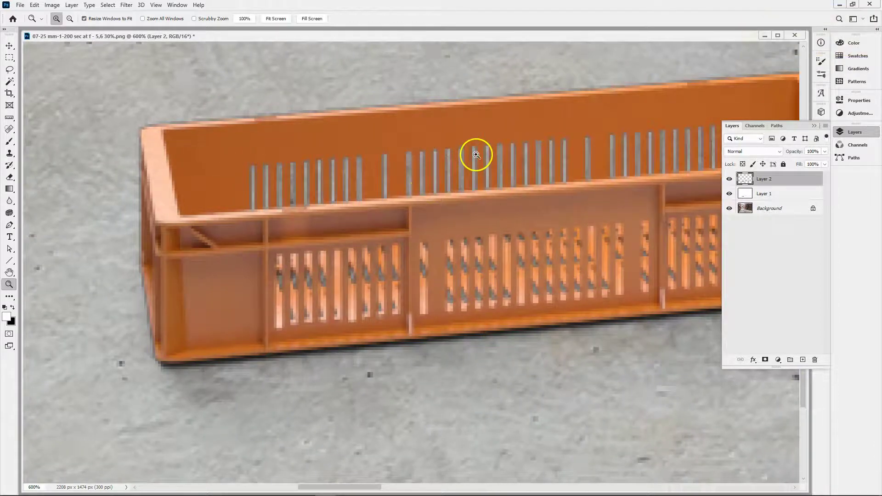
left_click(438, 172, "alt")
left_click_drag(469, 223, 457, 144)
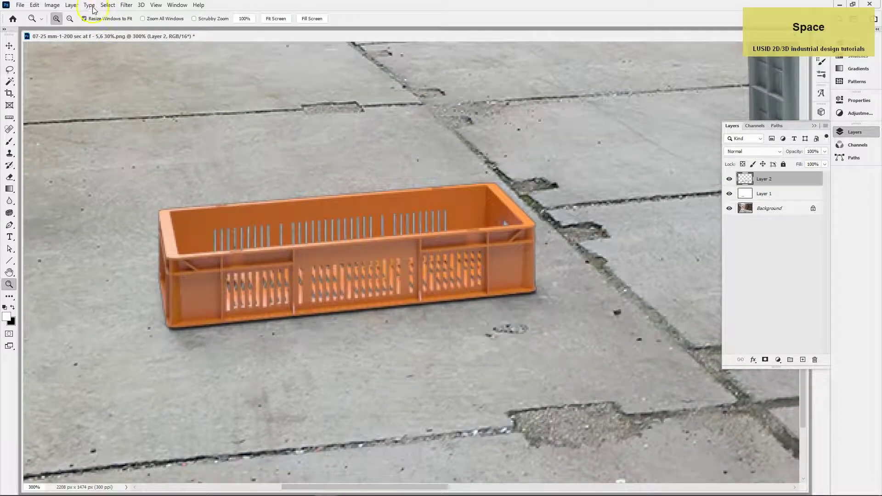
Step: Remove the black matte from the edges of the crates layer
left_click(72, 5)
mouse_move(93, 436)
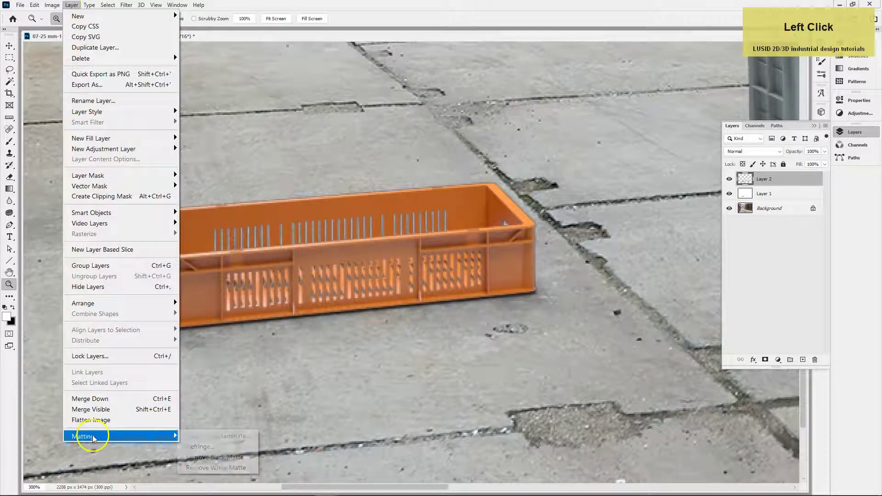
left_click(234, 458)
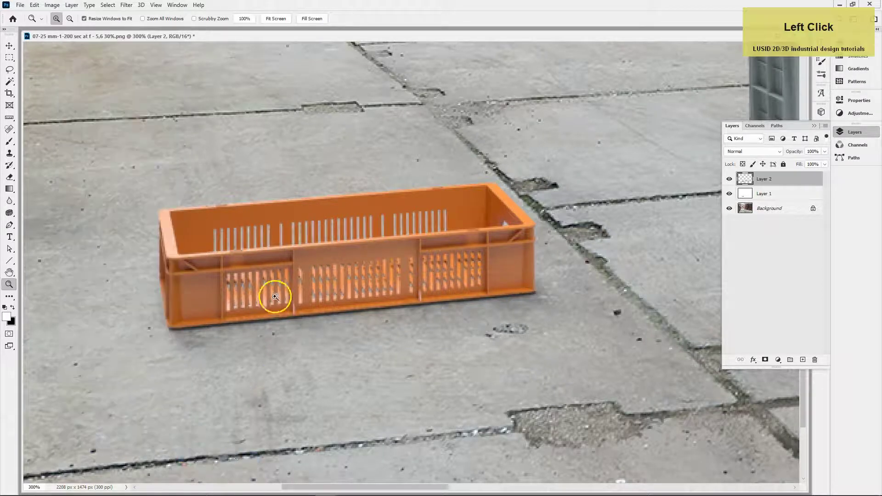
Step: Inspect the orange, grey and teal crates one after another, collapse the Layers panel and view the whole alley composite
left_click(335, 211, "alt")
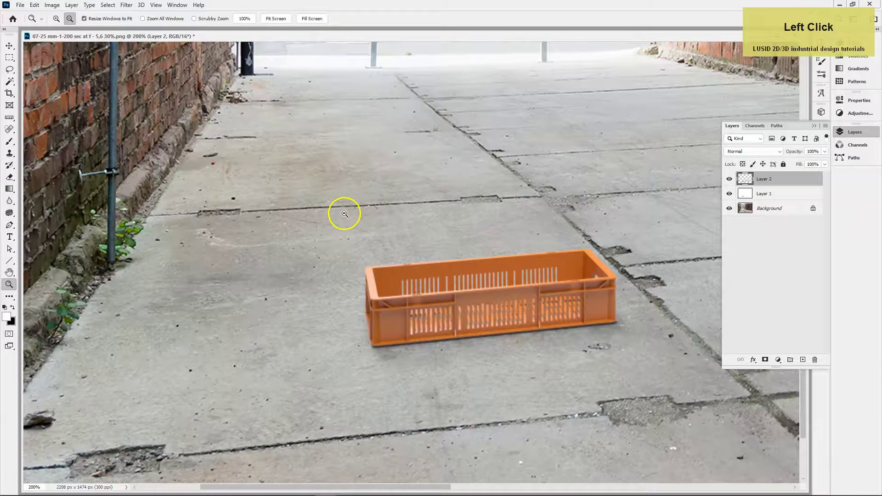
left_click_drag(528, 225, 71, 262)
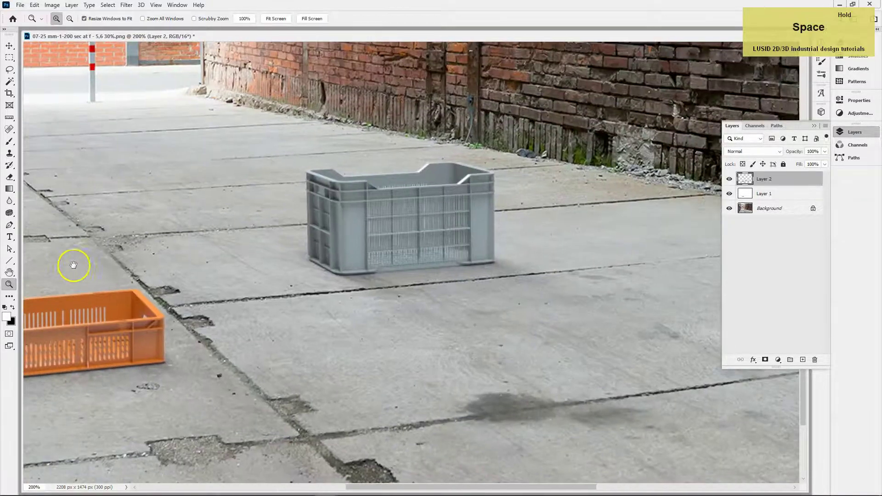
left_click_drag(375, 336, 230, 320)
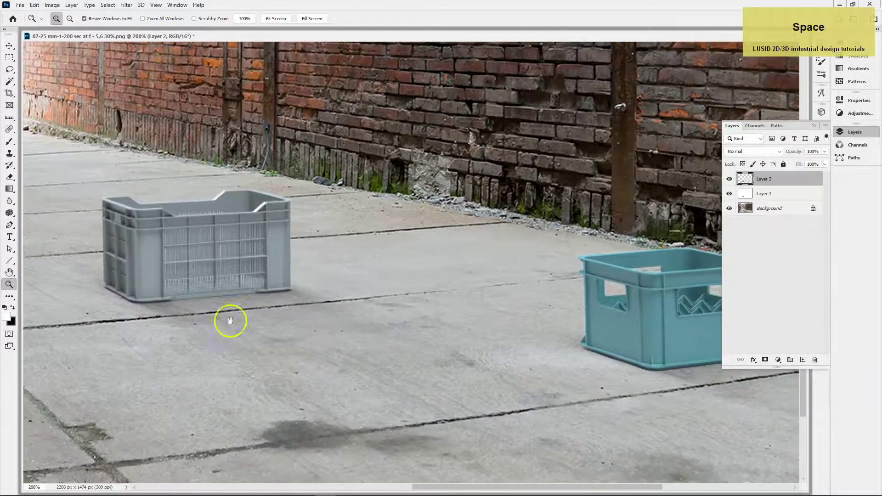
left_click(816, 127)
left_click_drag(692, 222, 595, 167)
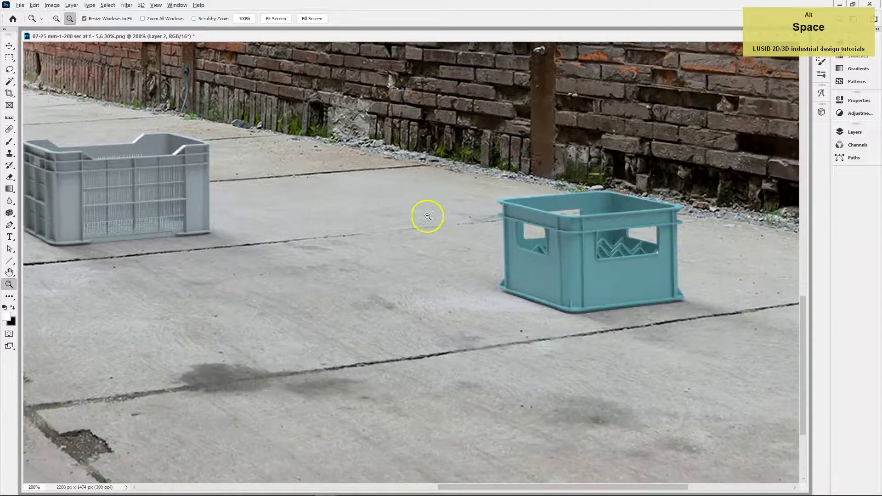
left_click(420, 210, "alt")
left_click(404, 201, "alt")
scroll(402, 202, "down", 1)
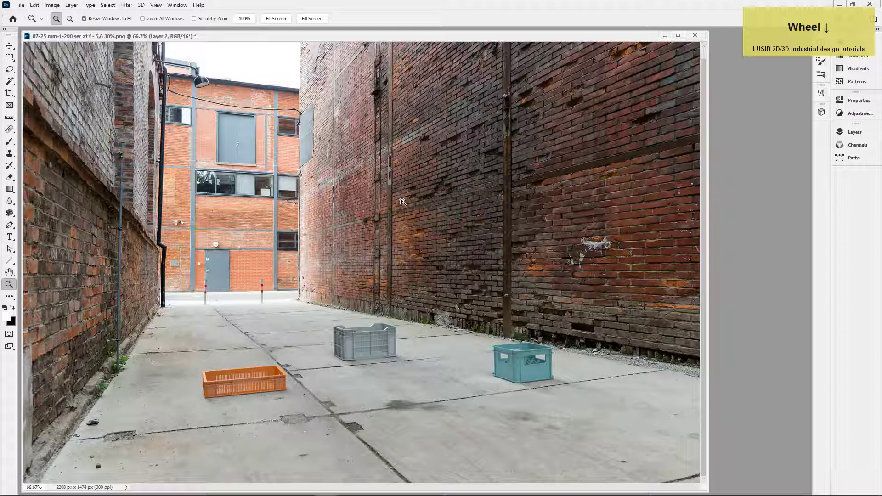